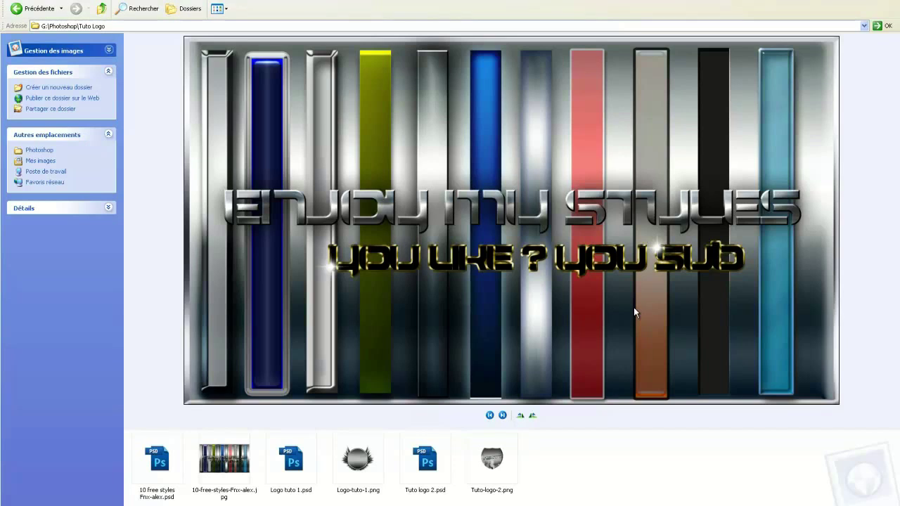
# Open 10 free styles Fnx-alex.psd and save the layer style of Forme 1 copie 10 as a new style preset.
pyautogui.doubleClick(160, 475)
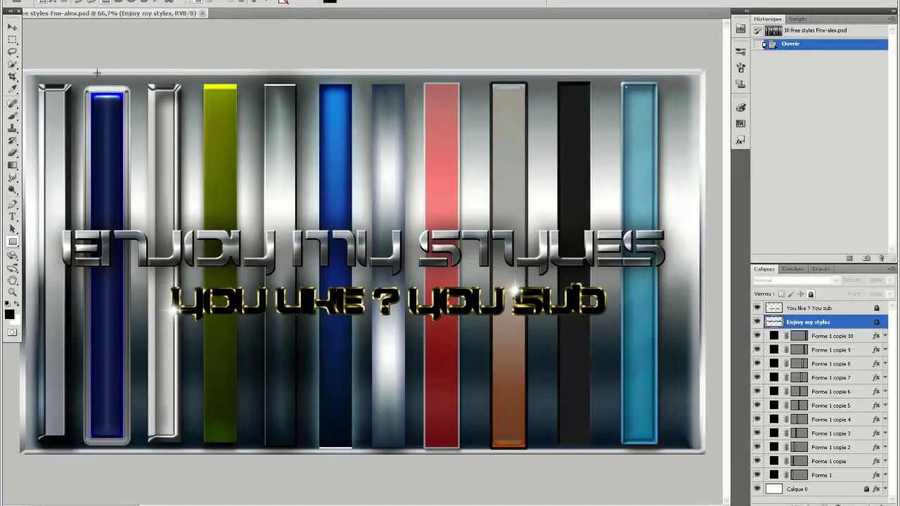
pyautogui.click(861, 341)
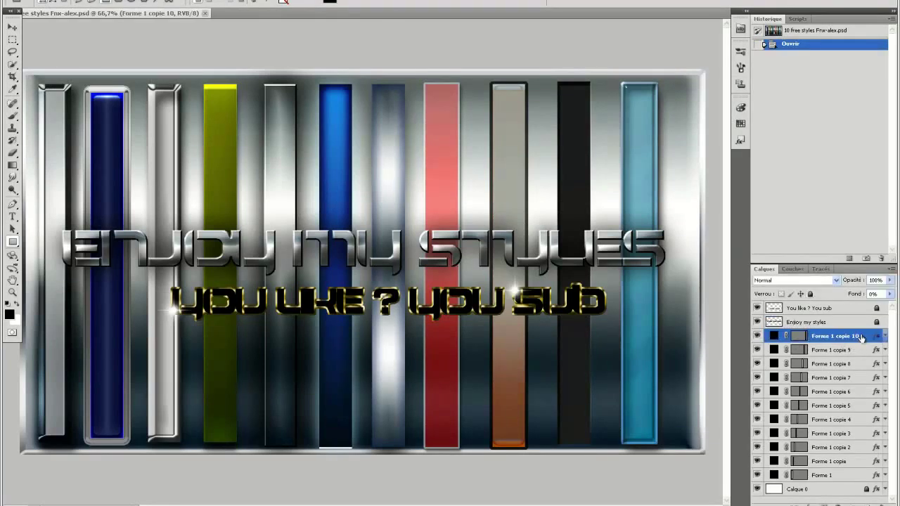
pyautogui.doubleClick(861, 338)
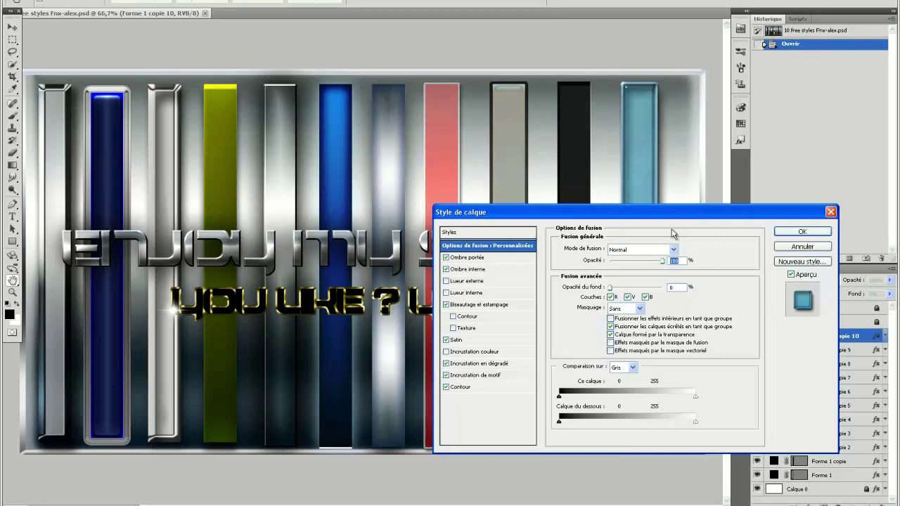
pyautogui.click(789, 263)
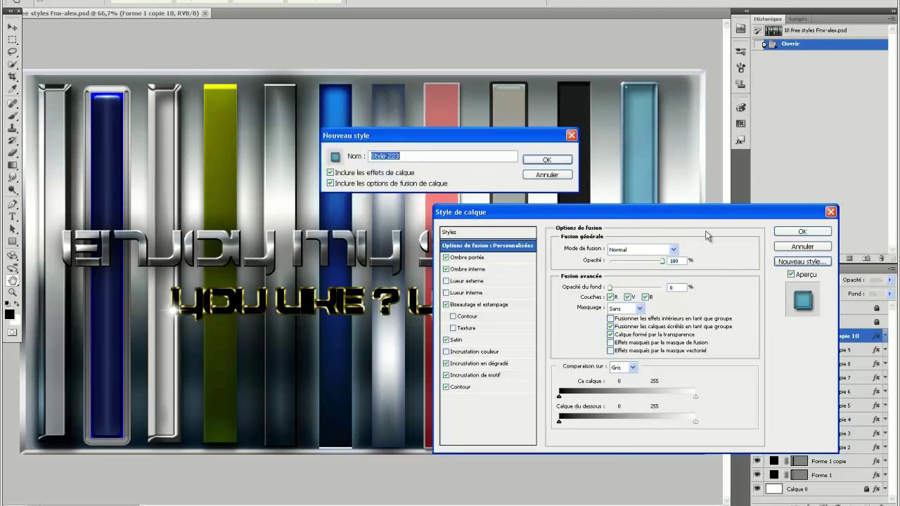
pyautogui.click(547, 160)
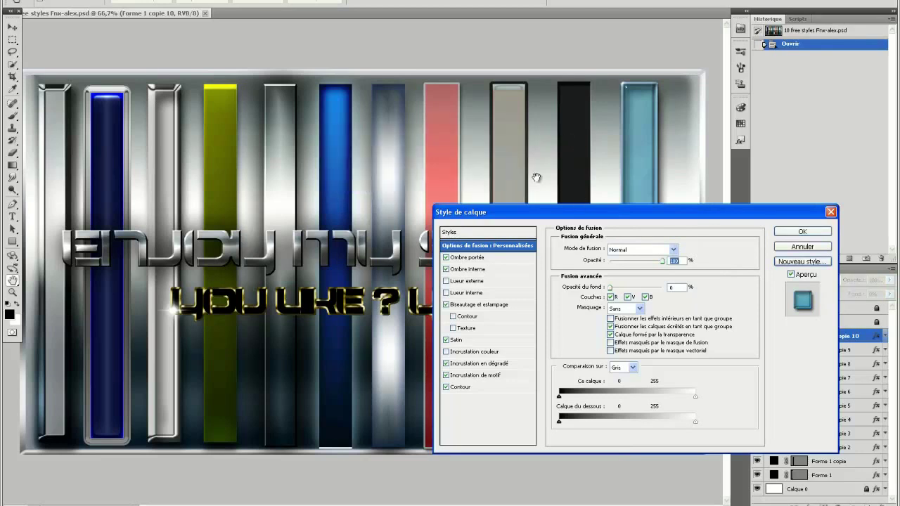
# Check the end of the preset style list for the newly saved style, and close the styles document.
pyautogui.click(448, 233)
pyautogui.moveTo(745, 264); pyautogui.dragTo(745, 398)
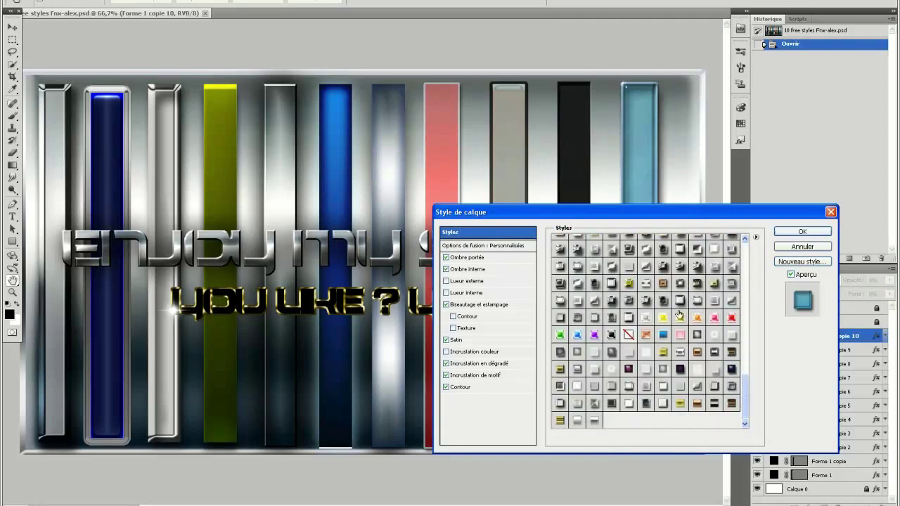
pyautogui.click(790, 249)
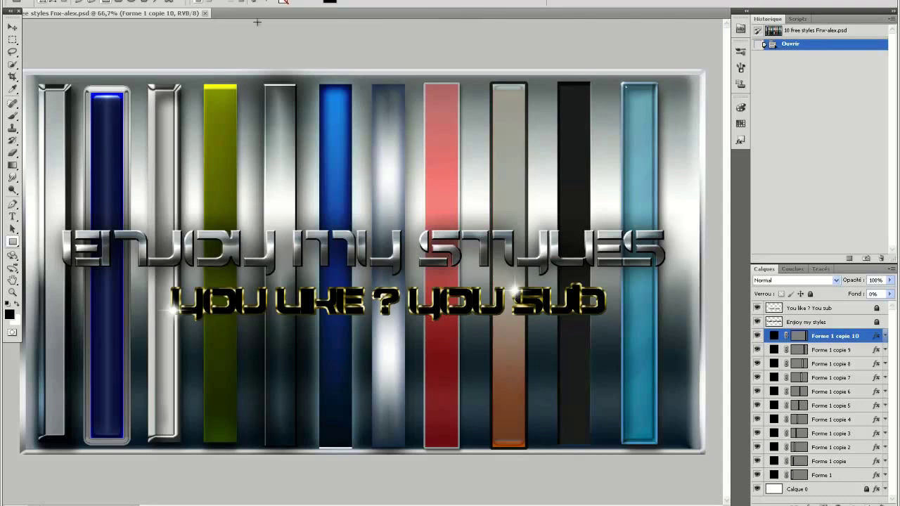
pyautogui.click(207, 13)
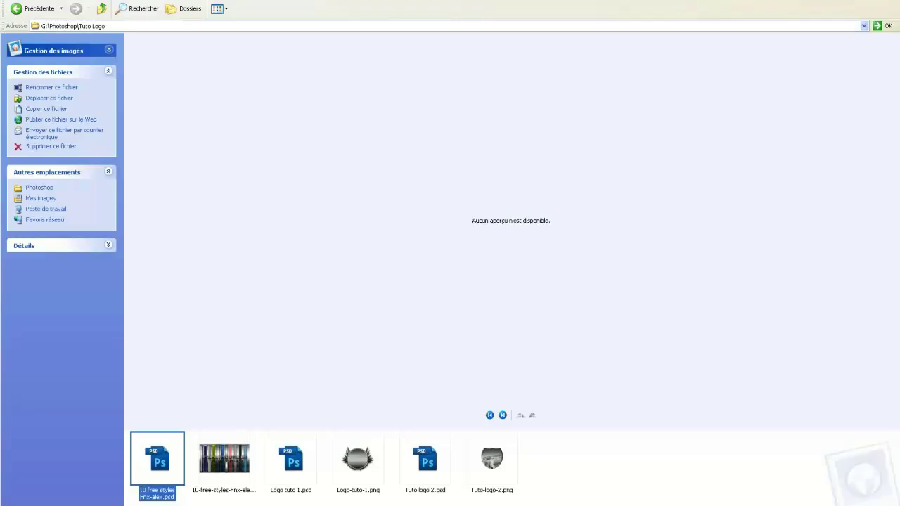
# View the sample logos Logo-tuto-1.png and Tuto-logo-2.png at full size in the Tuto Logo folder.
pyautogui.click(585, 470)
pyautogui.doubleClick(344, 474)
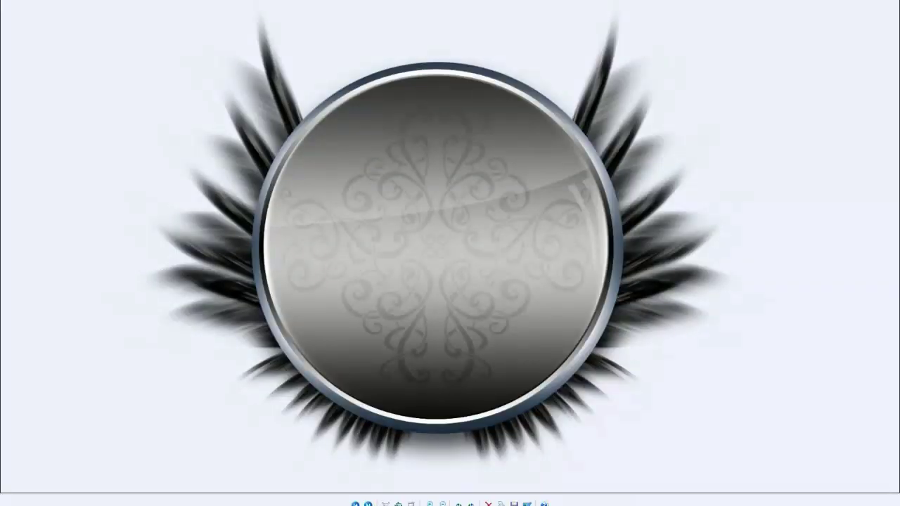
pyautogui.press('Escape')
pyautogui.click(492, 458)
pyautogui.doubleClick(491, 461)
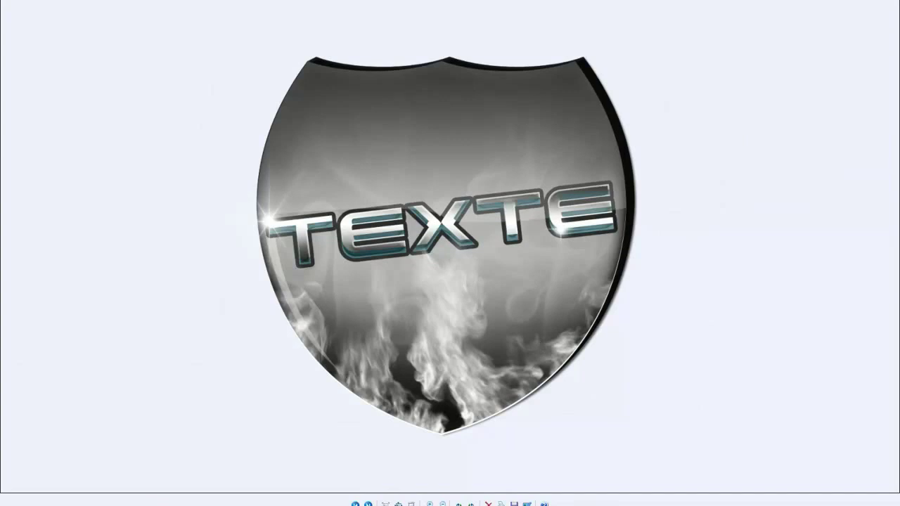
pyautogui.press('Escape')
pyautogui.click(713, 478)
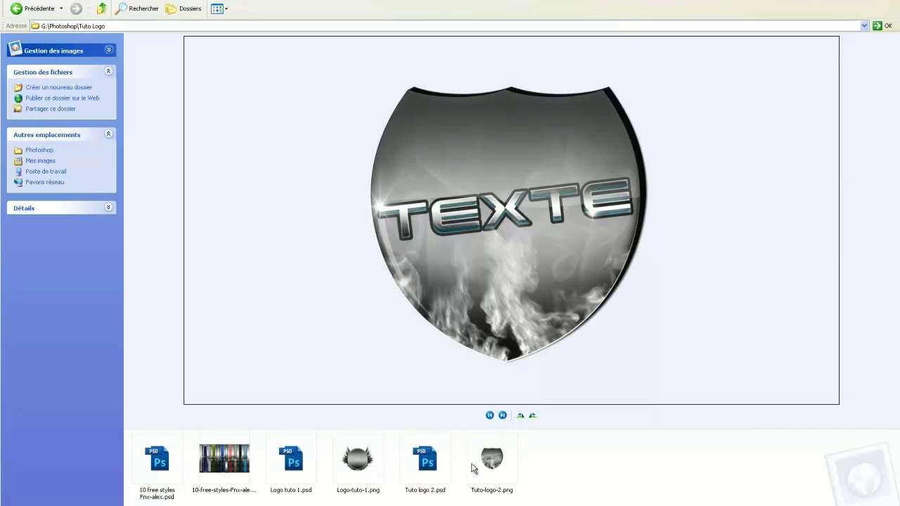
pyautogui.click(358, 460)
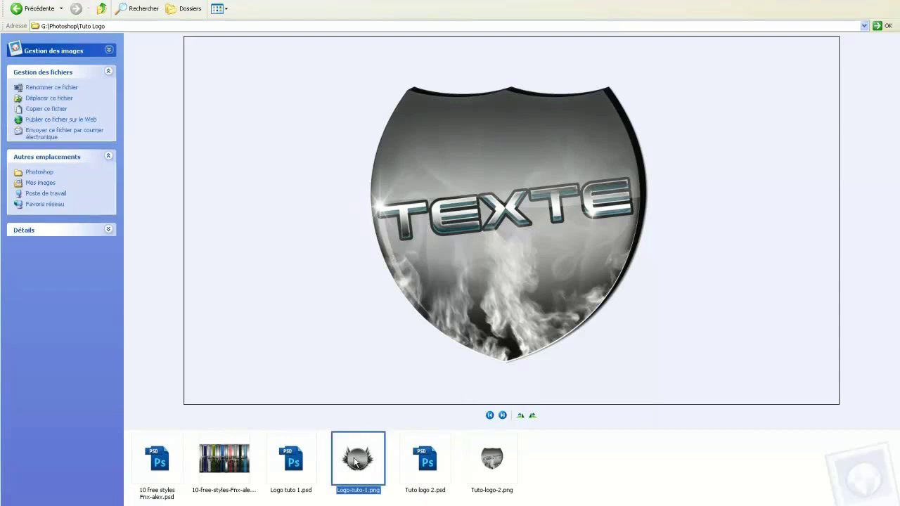
pyautogui.click(593, 473)
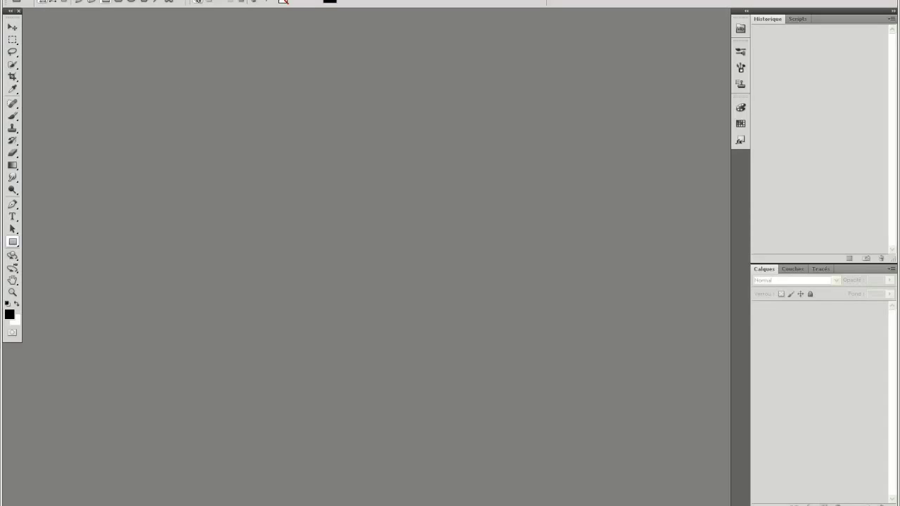
# Switch to Photoshop and create a new blank document with a white background.
pyautogui.click(32, 0)
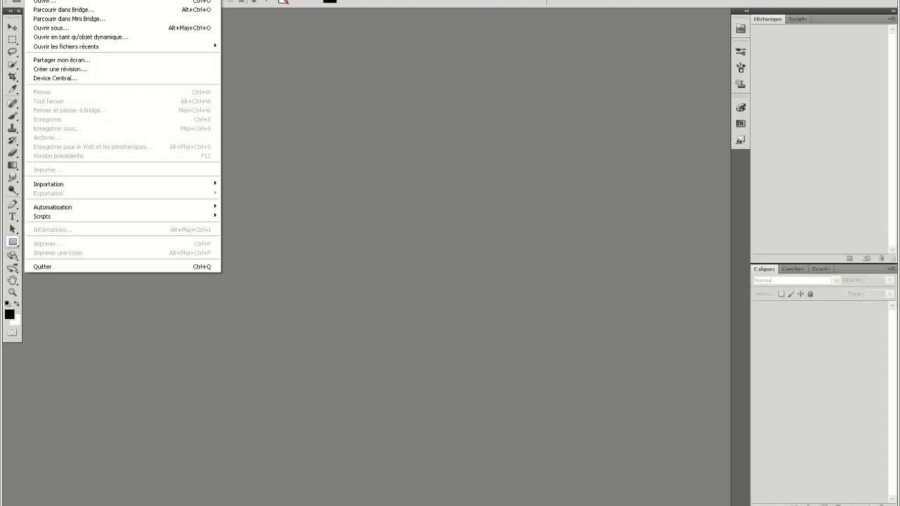
pyautogui.click(70, 0)
pyautogui.moveTo(396, 161); pyautogui.dragTo(360, 194)
pyautogui.click(571, 117)
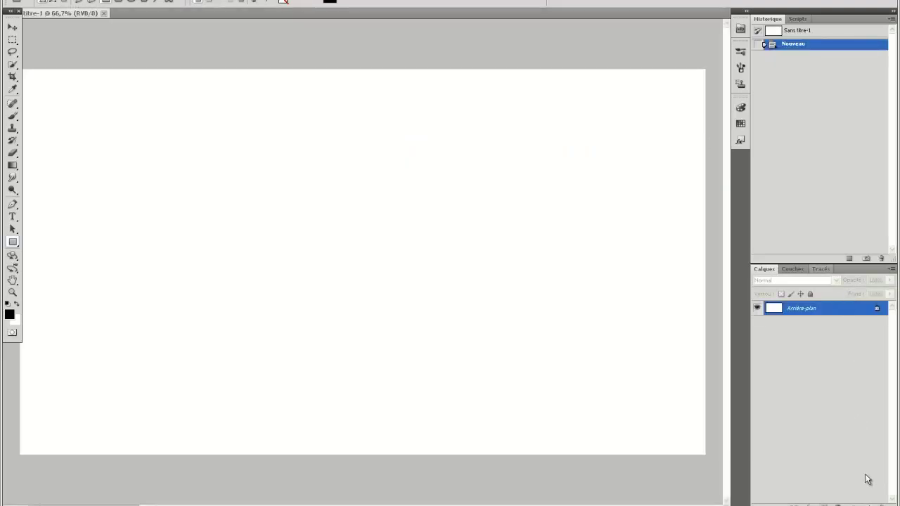
# Choose a solid shield from the shape library for the Custom Shape tool.
pyautogui.click(12, 243)
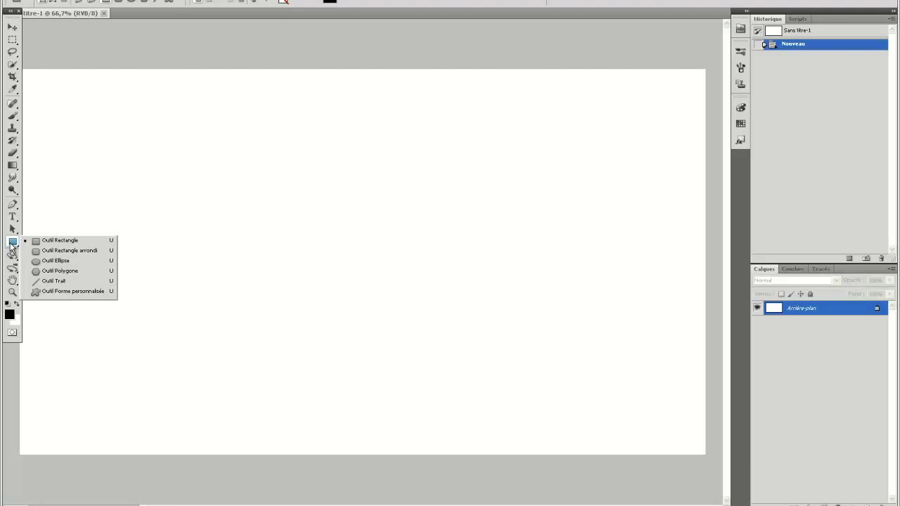
pyautogui.click(78, 296)
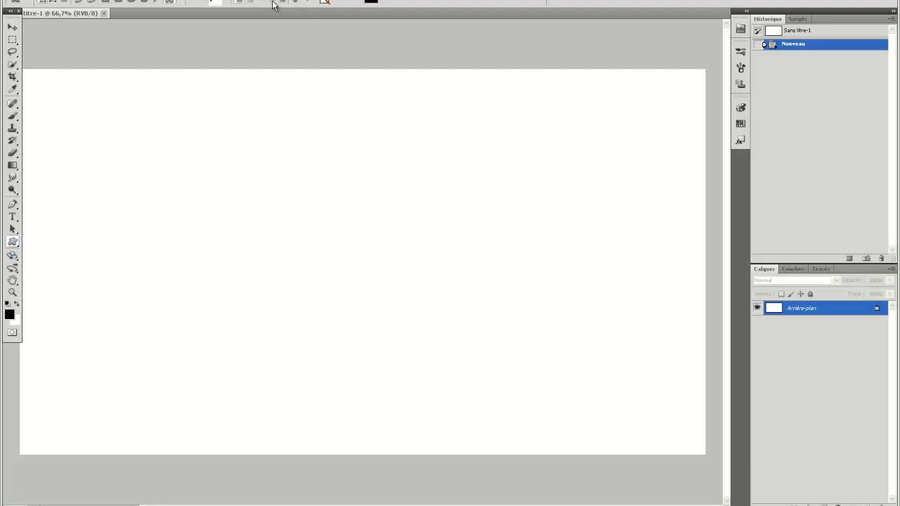
pyautogui.click(218, 3)
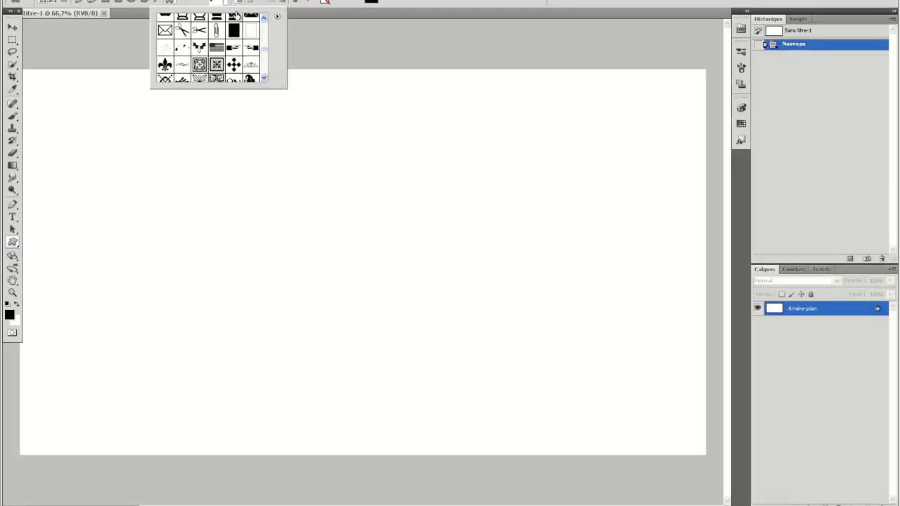
pyautogui.click(276, 15)
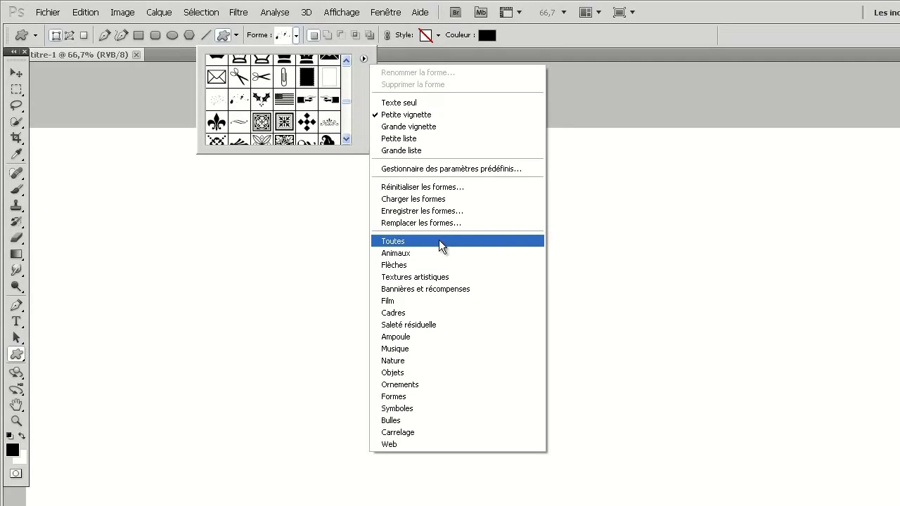
pyautogui.click(347, 76)
pyautogui.moveTo(348, 99); pyautogui.dragTo(347, 63)
pyautogui.scroll(-8, 324, 99)
pyautogui.scroll(-10, 324, 97)
pyautogui.scroll(-10, 319, 90)
pyautogui.scroll(-3, 257, 116)
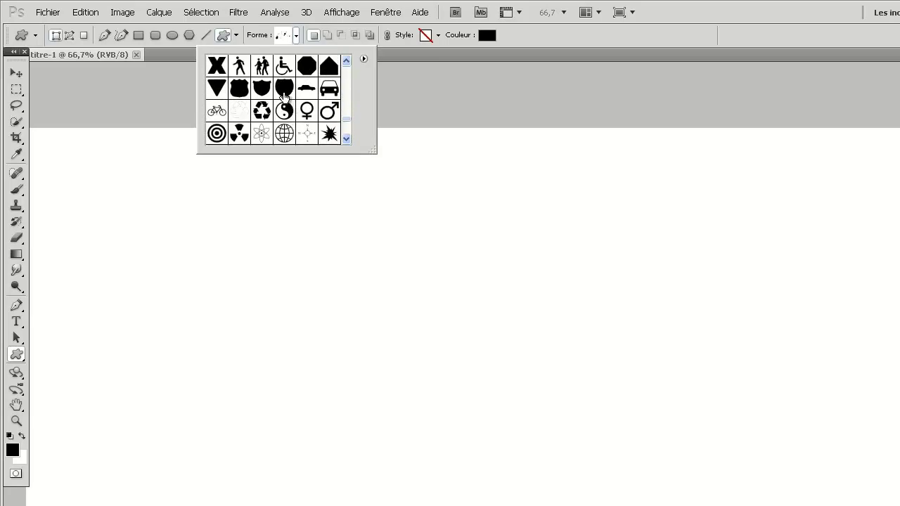
pyautogui.click(261, 91)
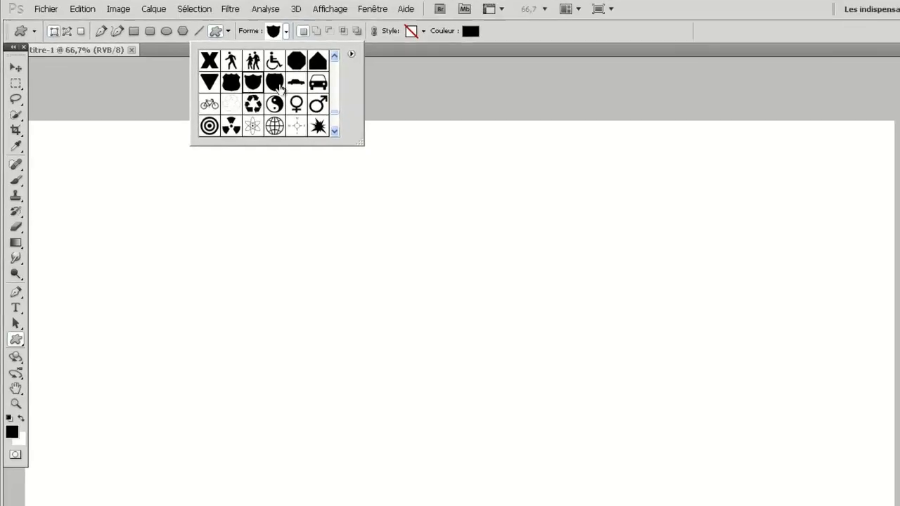
pyautogui.click(294, 214)
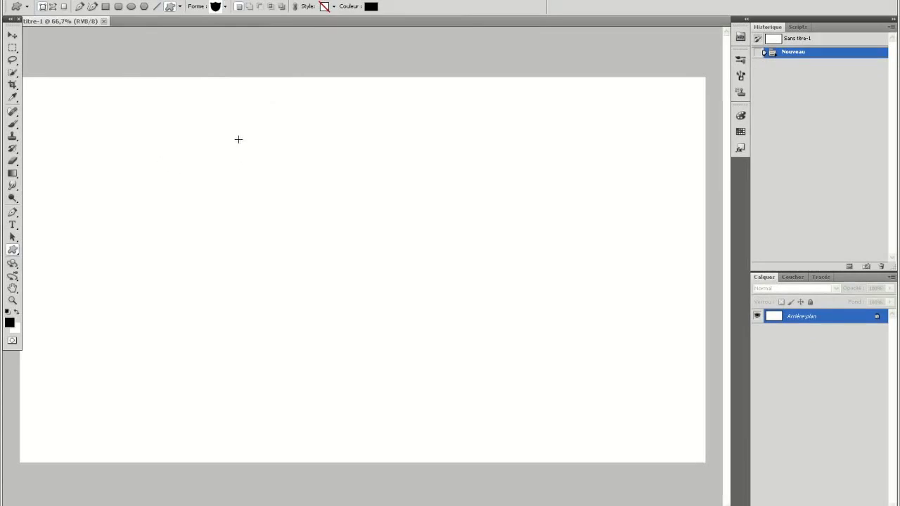
# Draw a large black shield on the canvas and move it to the centre of the document.
pyautogui.moveTo(247, 146); pyautogui.dragTo(708, 414)
pyautogui.click(12, 35)
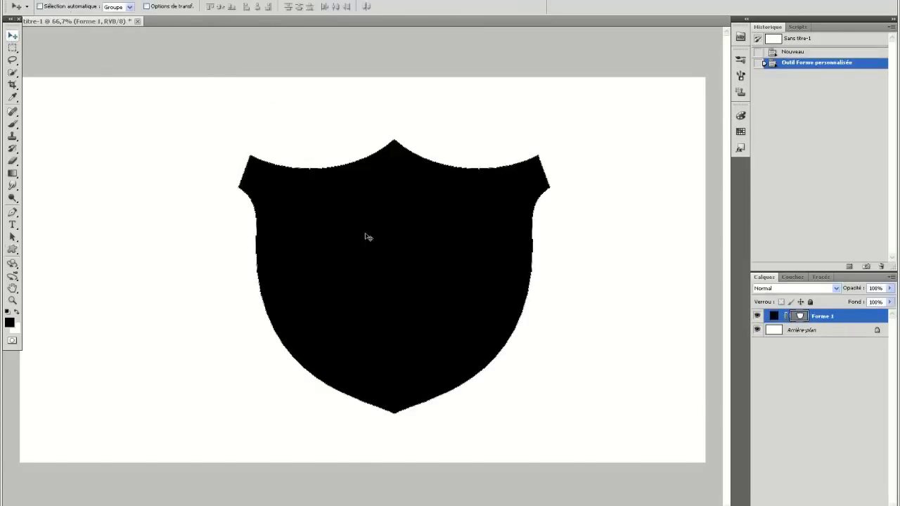
pyautogui.moveTo(426, 279); pyautogui.dragTo(682, 275)
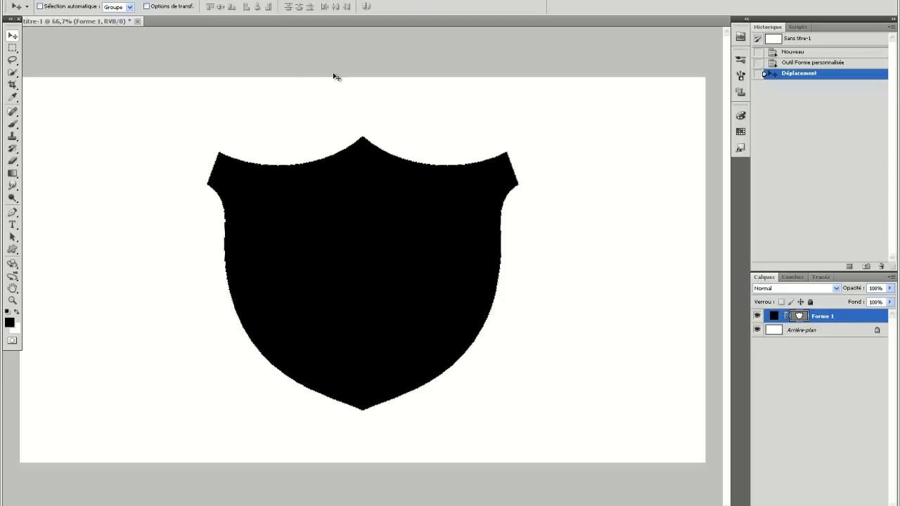
# Enable the drop shadow (Ombre portée) and the bevel and emboss (Biseautage et estampage) effects on the shield layer Forme 1.
pyautogui.doubleClick(846, 319)
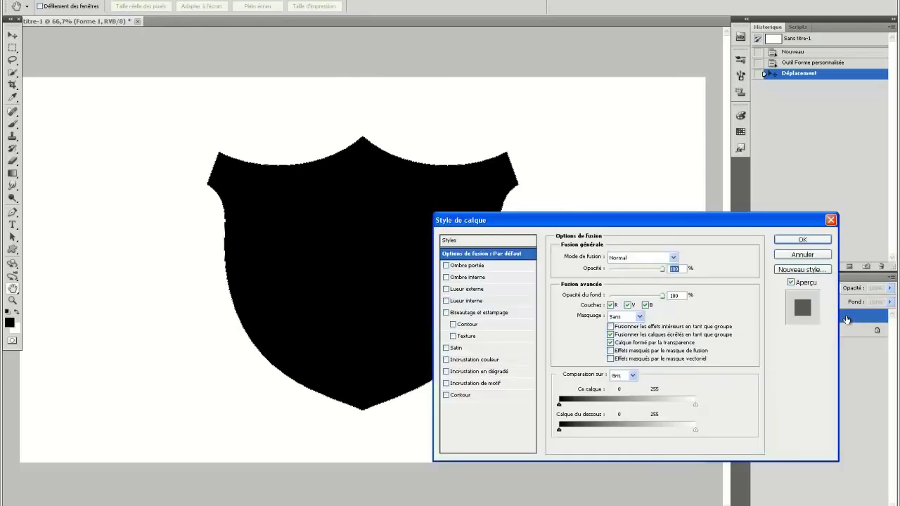
pyautogui.click(454, 241)
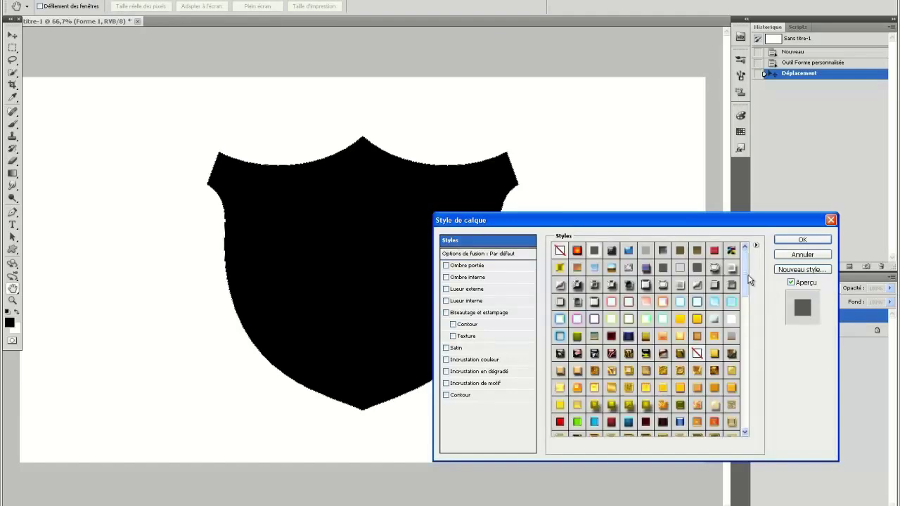
pyautogui.moveTo(744, 279)
pyautogui.mouseDown()
pyautogui.moveTo(747, 416)
pyautogui.moveTo(750, 272)
pyautogui.mouseUp()
pyautogui.moveTo(532, 222); pyautogui.dragTo(654, 177)
pyautogui.click(570, 222)
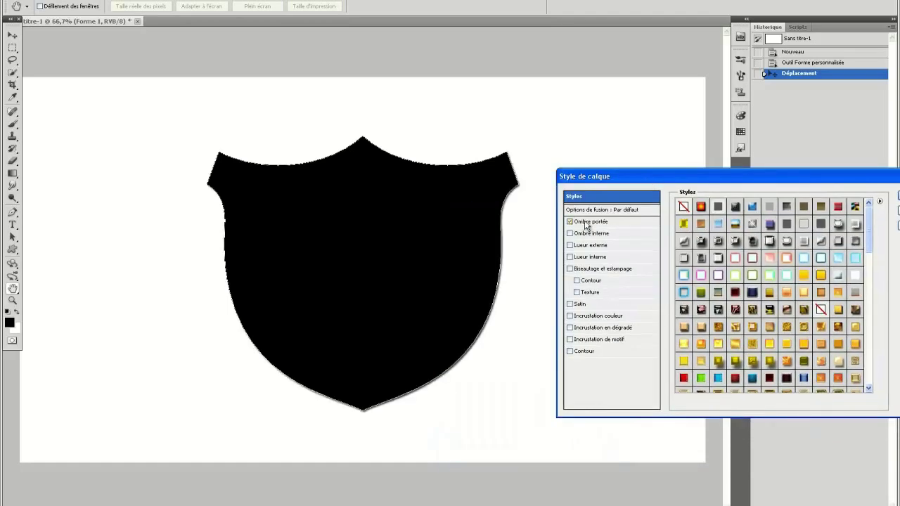
pyautogui.click(593, 222)
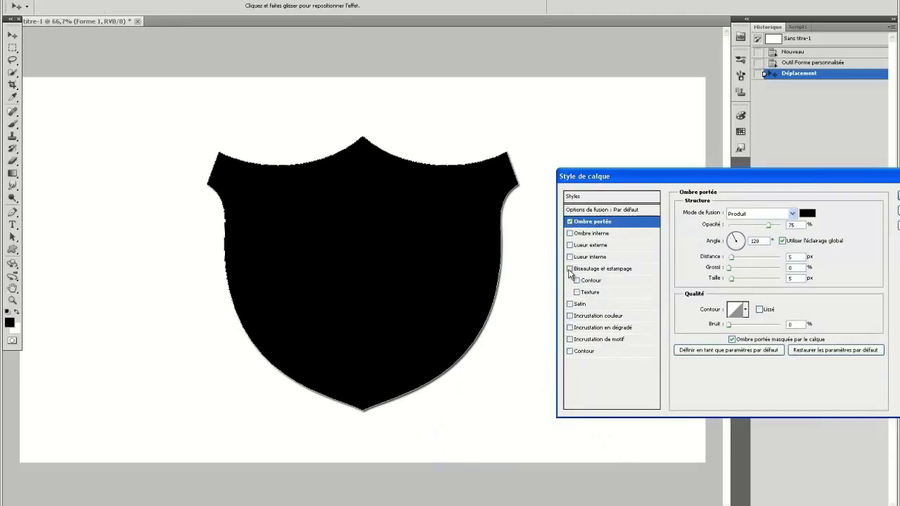
pyautogui.click(570, 269)
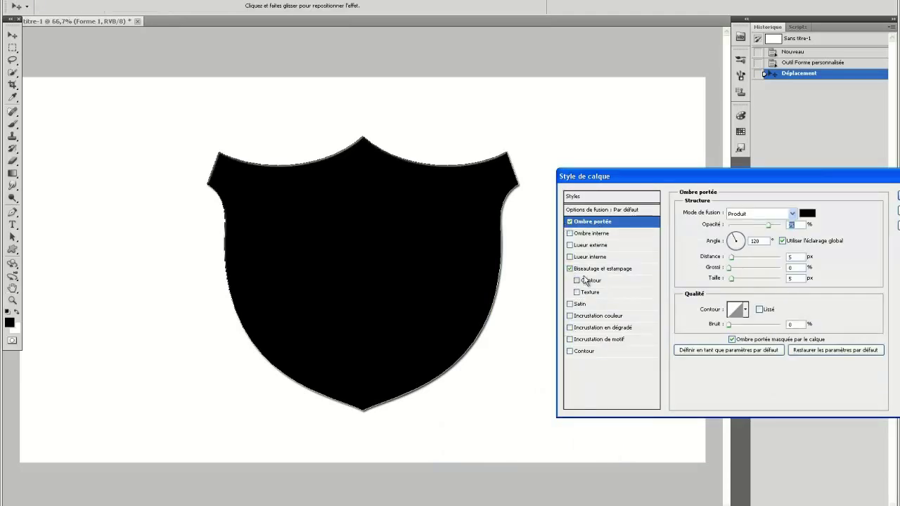
# Add a gradient overlay to the shield running black to white to black, with the white stop at 49% and a 000000 stop at 100%.
pyautogui.click(571, 329)
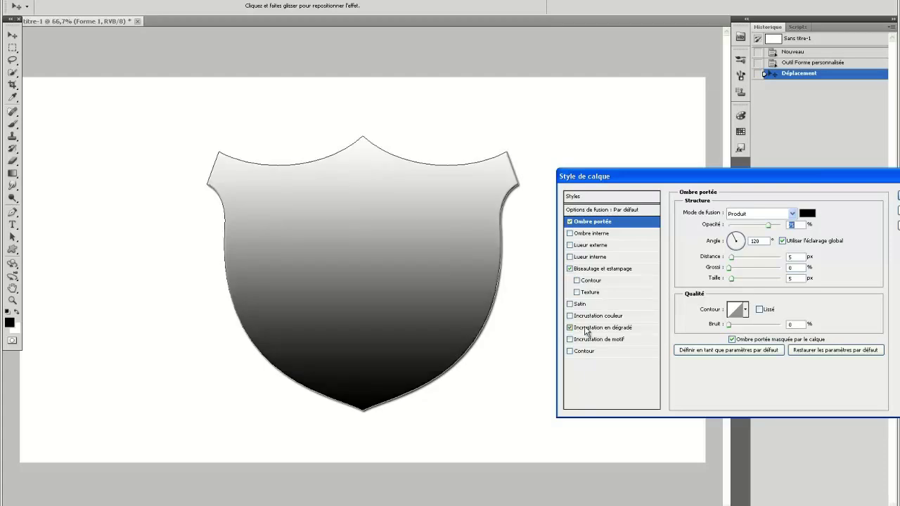
pyautogui.click(587, 331)
pyautogui.click(758, 237)
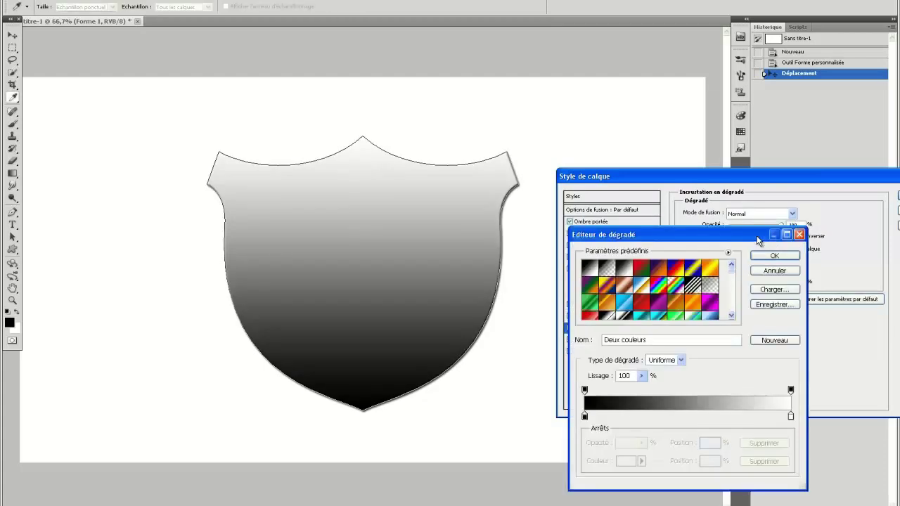
pyautogui.moveTo(790, 418); pyautogui.dragTo(687, 420)
pyautogui.click(790, 418)
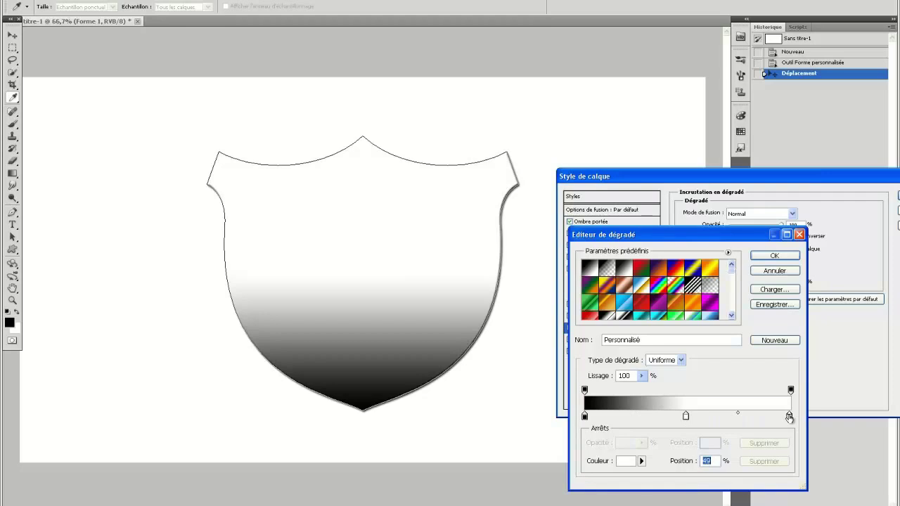
pyautogui.moveTo(789, 418); pyautogui.dragTo(791, 417)
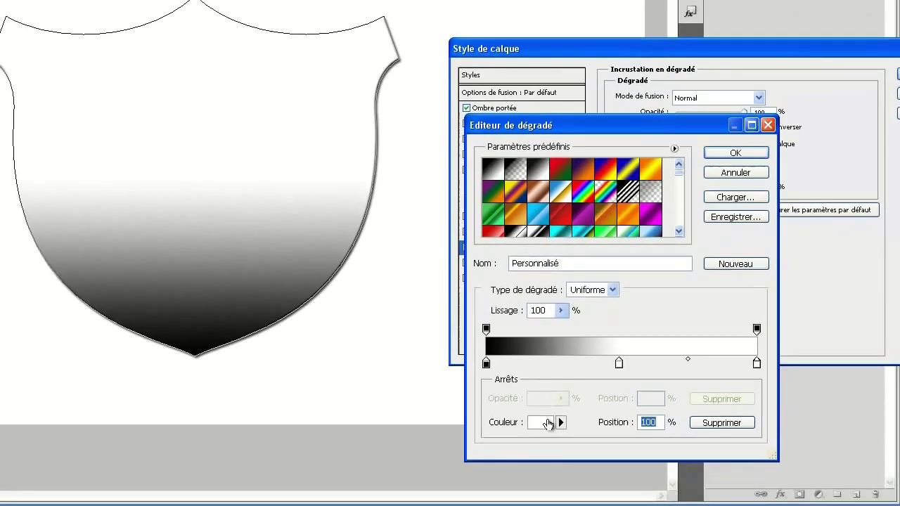
pyautogui.click(625, 460)
pyautogui.moveTo(288, 346); pyautogui.dragTo(133, 414)
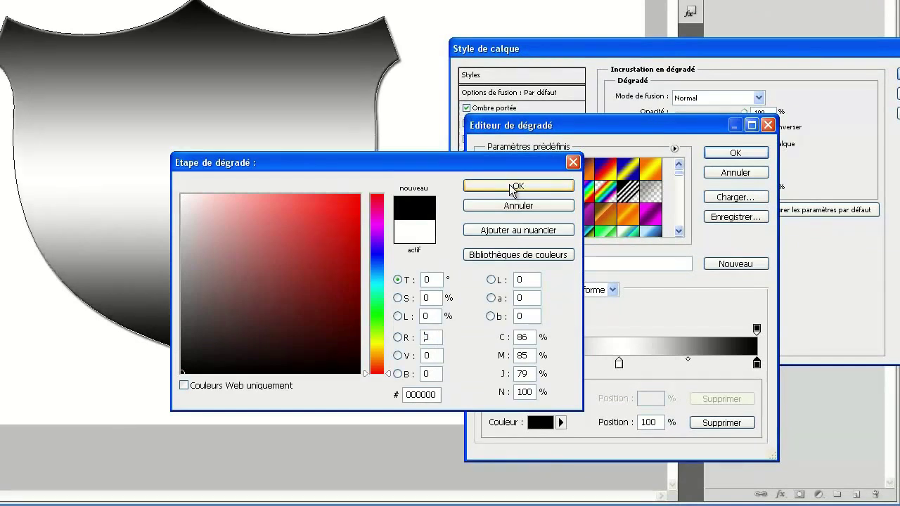
pyautogui.click(518, 185)
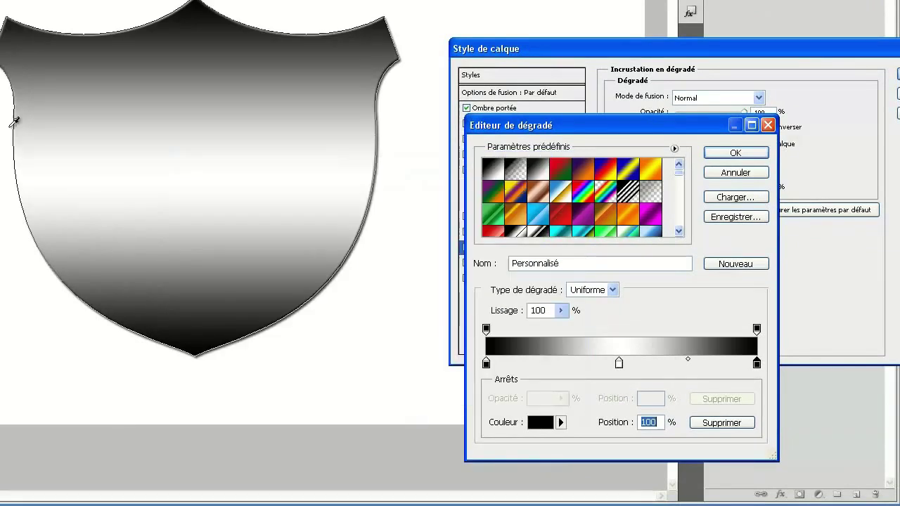
# Accept the edited gradient and add the Satin effect to the shield with an opacity of 15%.
pyautogui.click(714, 153)
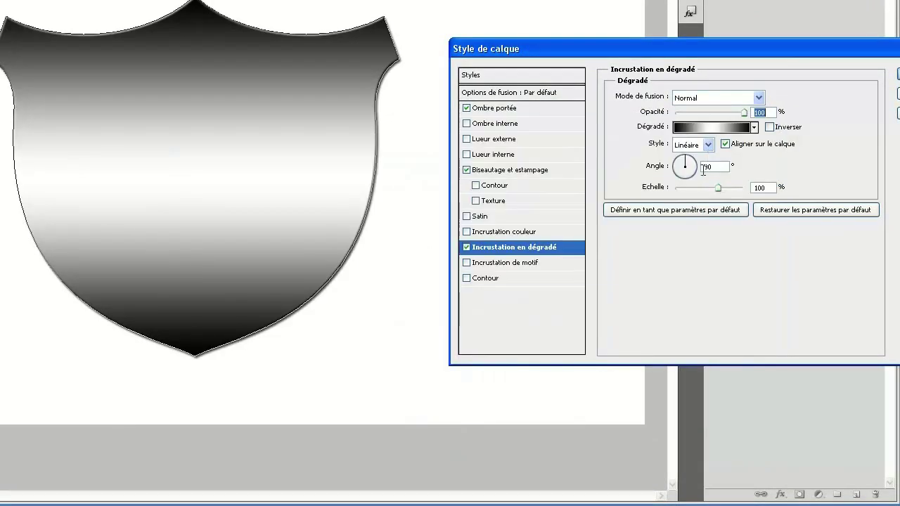
pyautogui.click(467, 217)
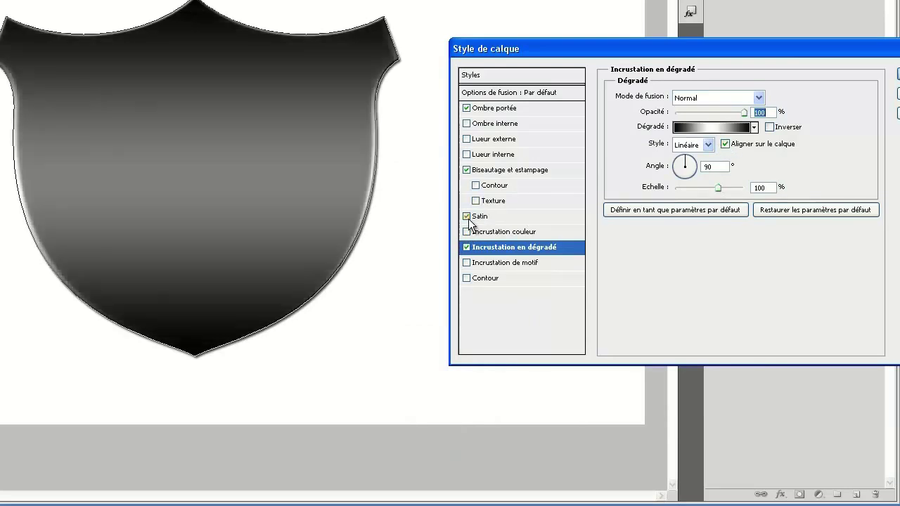
pyautogui.click(489, 218)
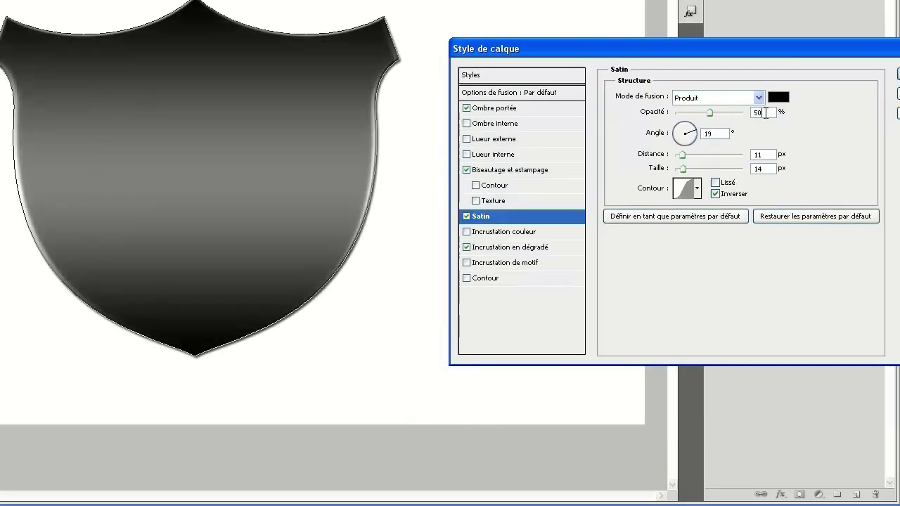
pyautogui.write('15')
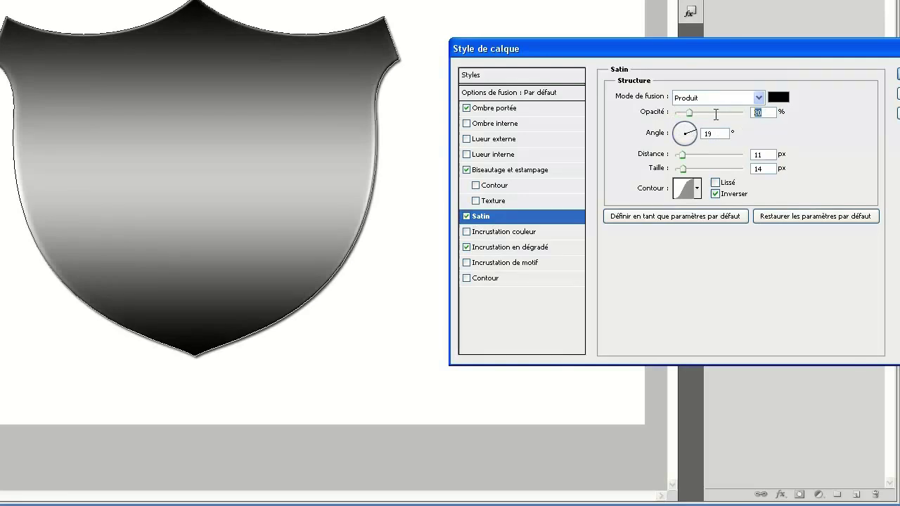
# Set the satin distance (Distance) to 8 px and reduce the satin size (Taille) to a few pixels.
pyautogui.moveTo(685, 157); pyautogui.dragTo(680, 153)
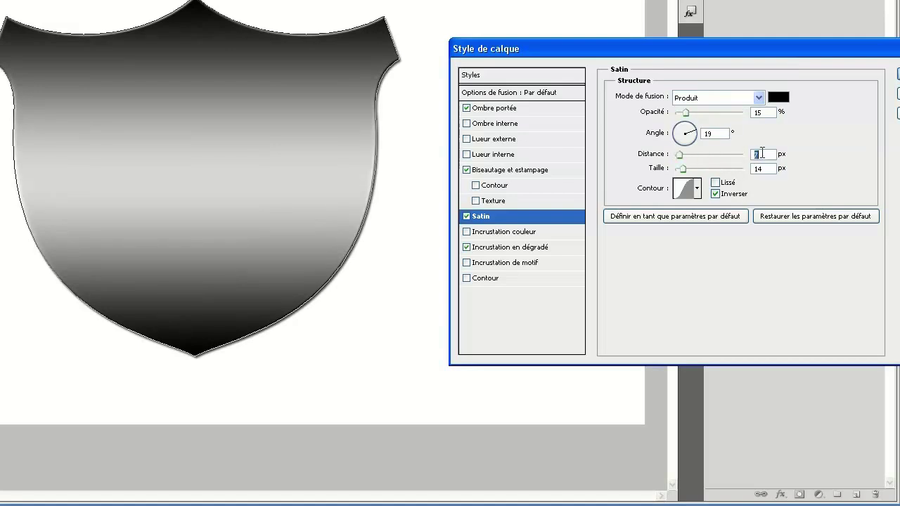
pyautogui.write('88')
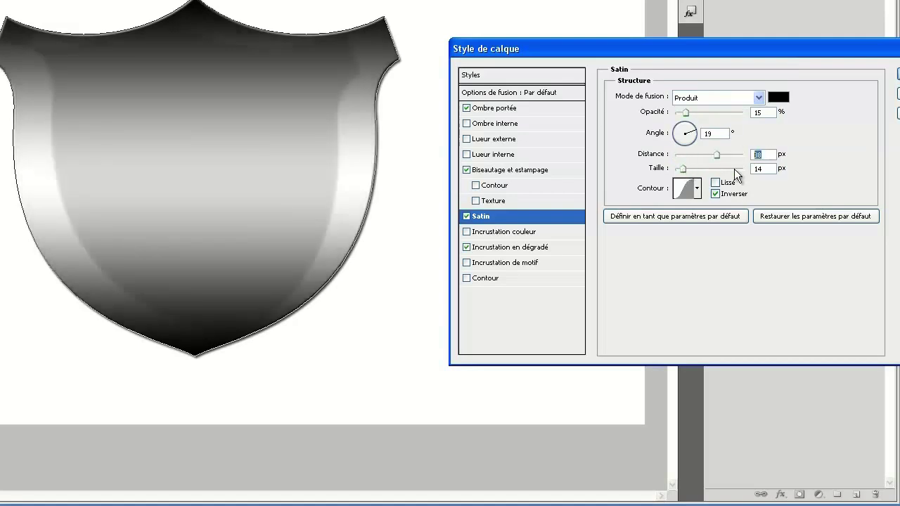
pyautogui.write('3')
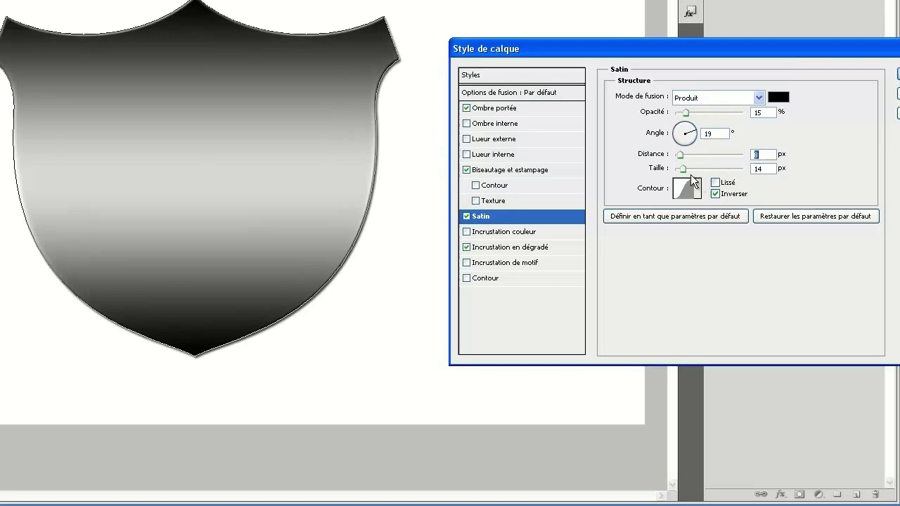
pyautogui.moveTo(682, 169)
pyautogui.mouseDown()
pyautogui.moveTo(707, 169)
pyautogui.moveTo(672, 167)
pyautogui.mouseUp()
pyautogui.press('Up')
pyautogui.press('Up')
pyautogui.press('Up')
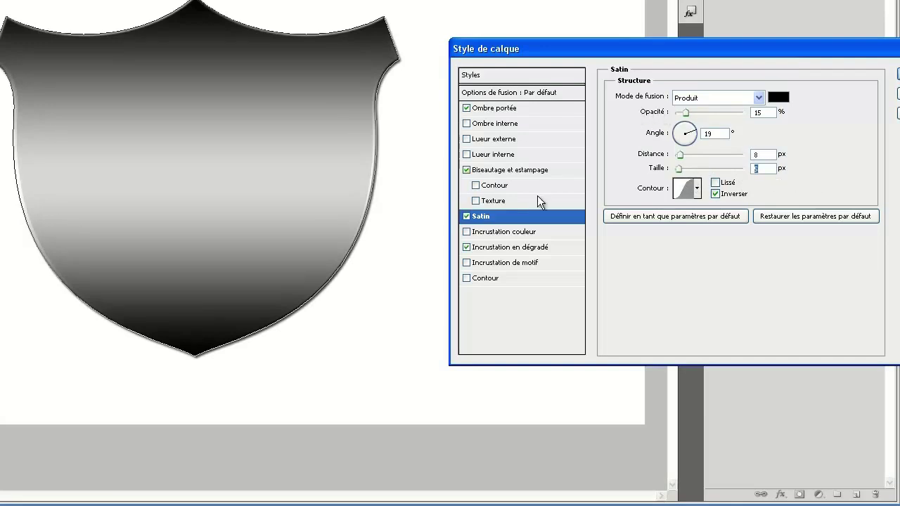
# Apply the layer style to the shield without a stroke (Contour) and collapse the effects list of Forme 1.
pyautogui.click(466, 278)
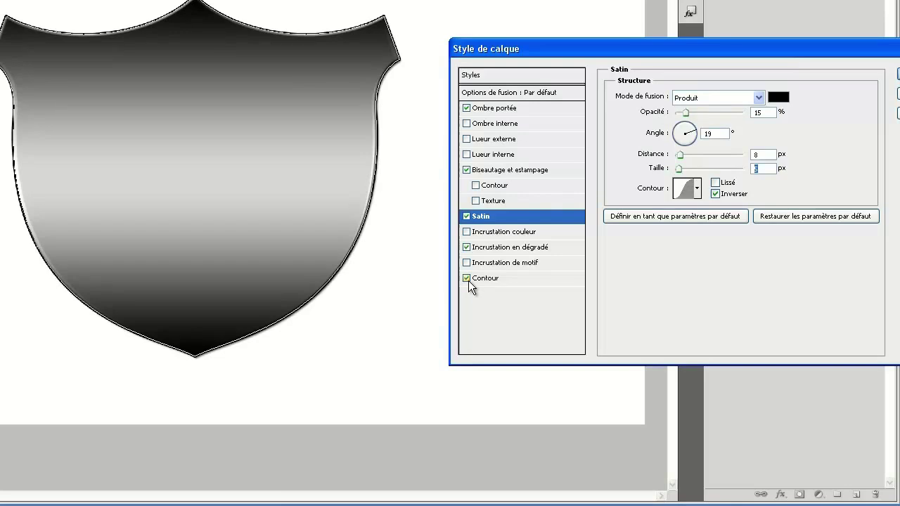
pyautogui.click(466, 279)
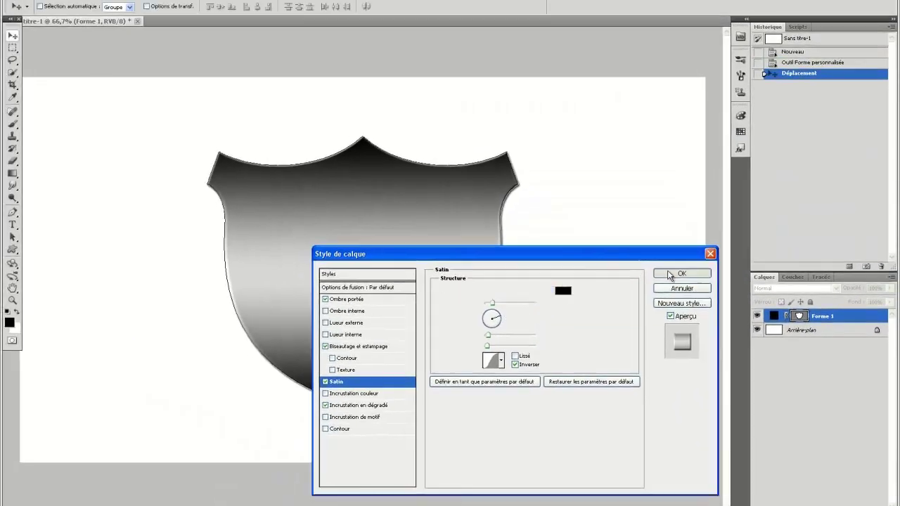
pyautogui.click(629, 219)
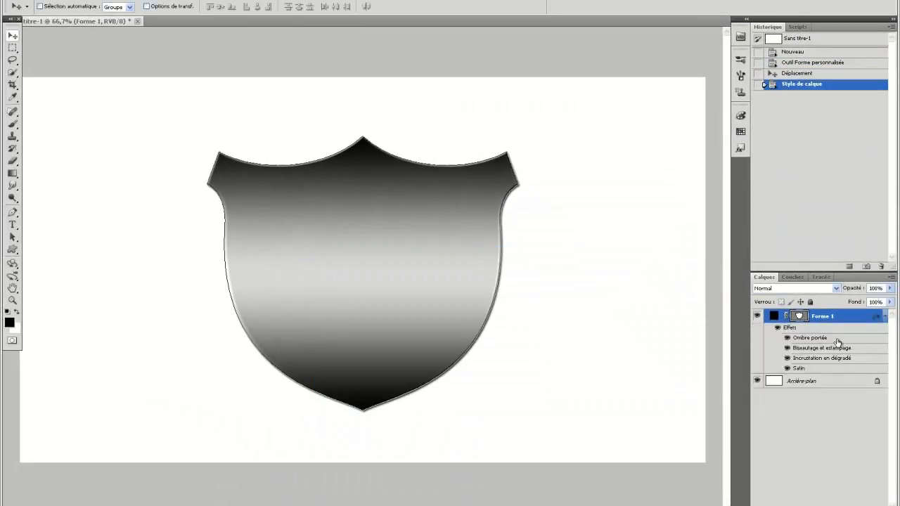
pyautogui.click(830, 348)
pyautogui.click(854, 323)
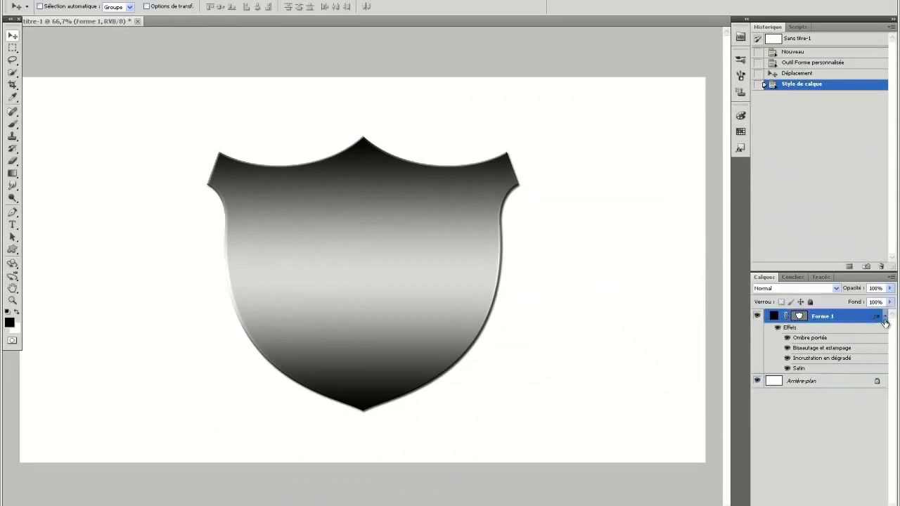
pyautogui.click(884, 318)
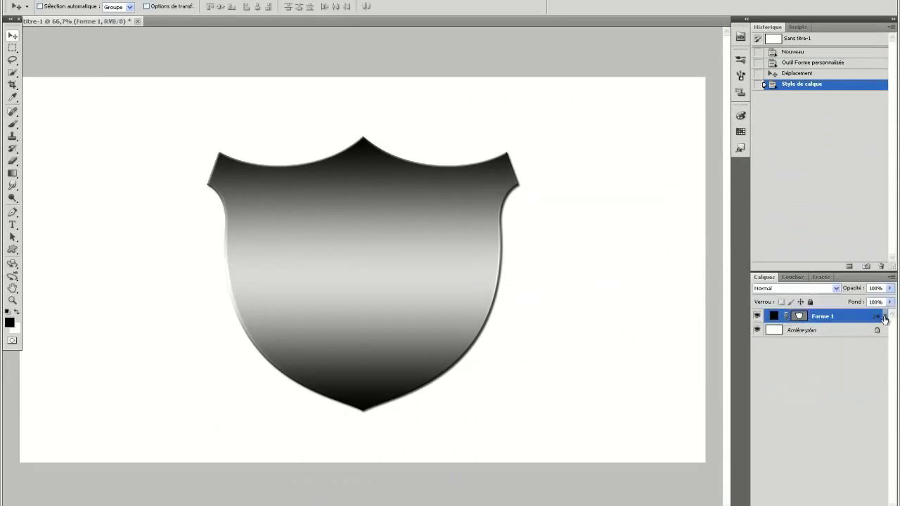
# Duplicate the shield layer Forme 1 and place the duplicate directly below the original.
pyautogui.rightClick(845, 322)
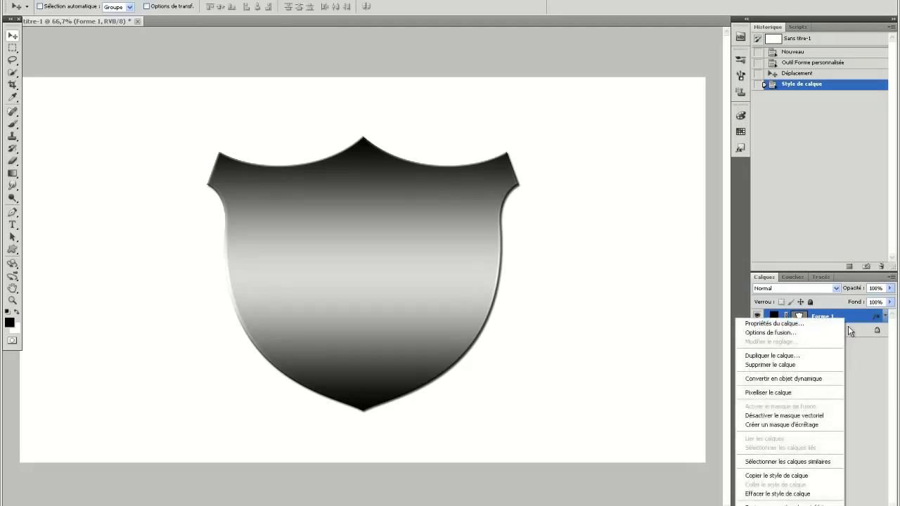
pyautogui.click(818, 357)
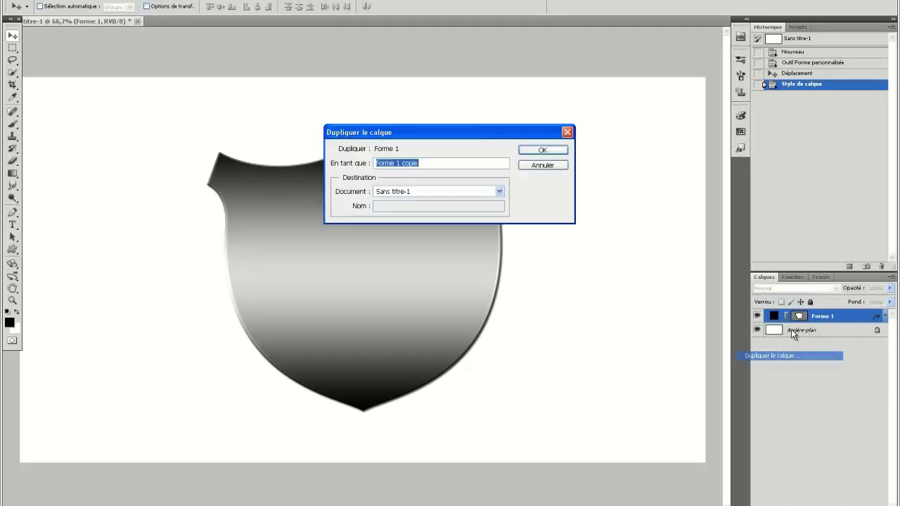
pyautogui.click(543, 151)
pyautogui.moveTo(853, 320); pyautogui.dragTo(848, 339)
pyautogui.click(850, 320)
pyautogui.click(851, 335)
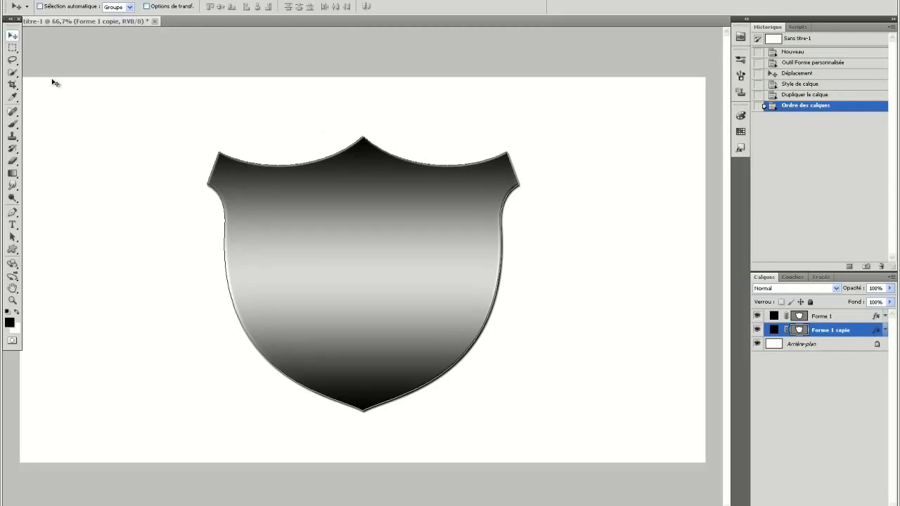
# Nudge the copy slightly up and to the right, then duplicate it three times in succession, offsetting each new copy the same way.
pyautogui.press('Right')
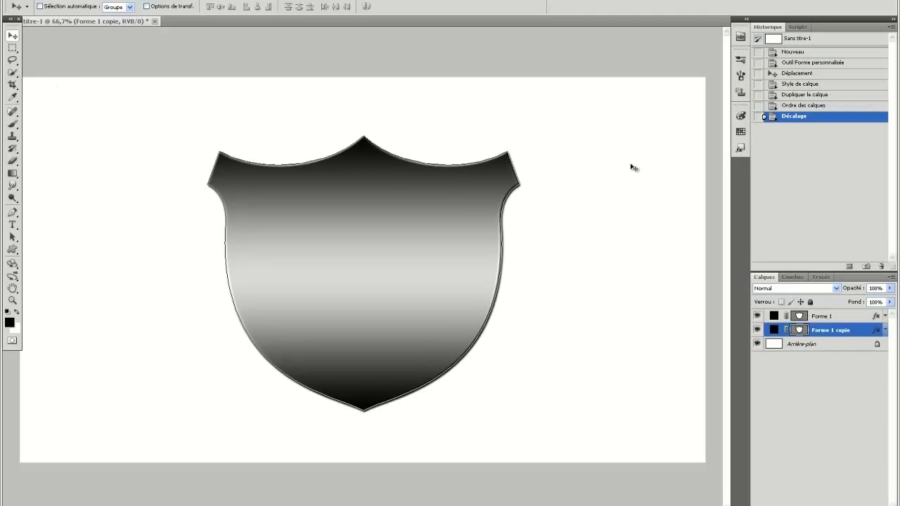
pyautogui.rightClick(856, 329)
pyautogui.click(777, 152)
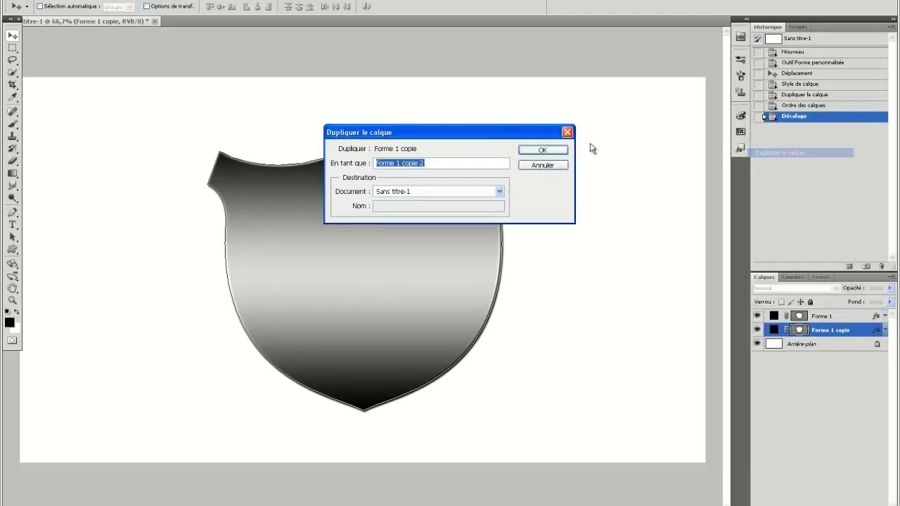
pyautogui.click(542, 149)
pyautogui.press('Right')
pyautogui.rightClick(867, 331)
pyautogui.click(795, 150)
pyautogui.click(549, 150)
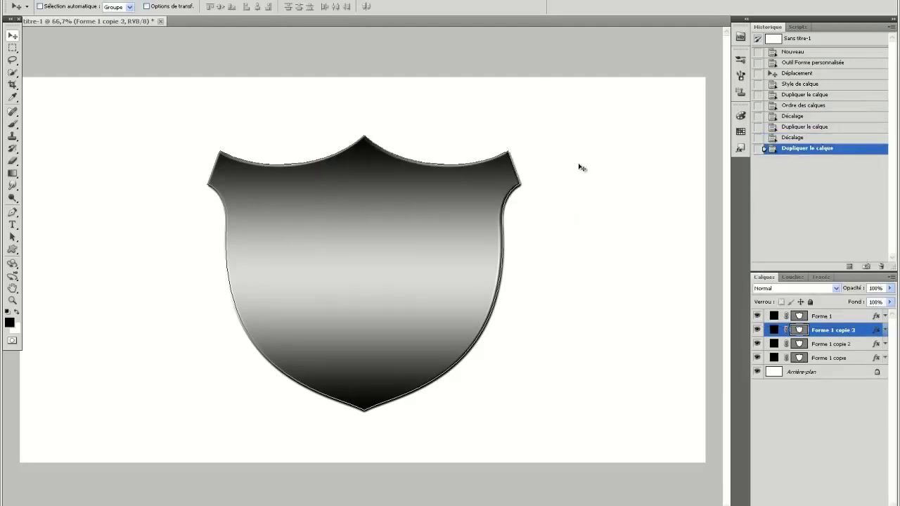
pyautogui.press('Right')
pyautogui.rightClick(861, 327)
pyautogui.click(808, 363)
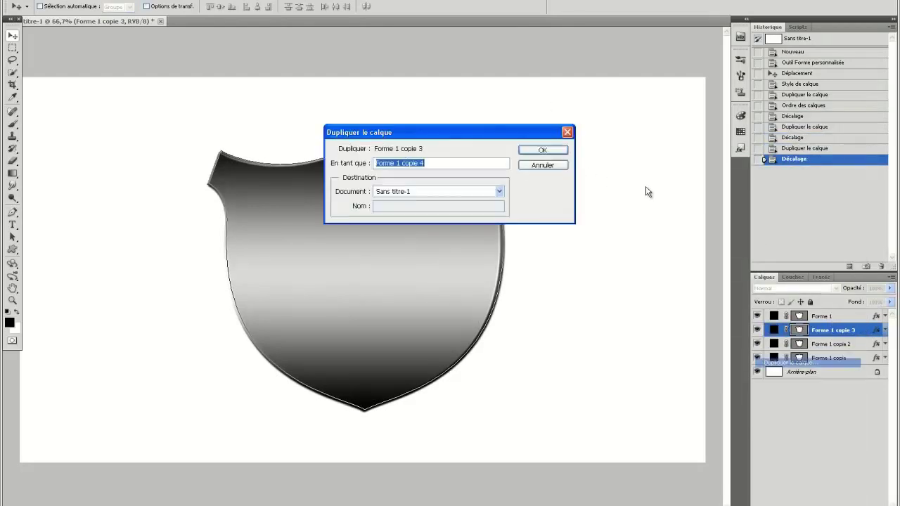
pyautogui.click(542, 149)
pyautogui.press('Right')
# Make three more successive duplicates of the topmost copy, each nudged slightly further up and to the right, to thicken the shield's edge.
pyautogui.rightClick(868, 329)
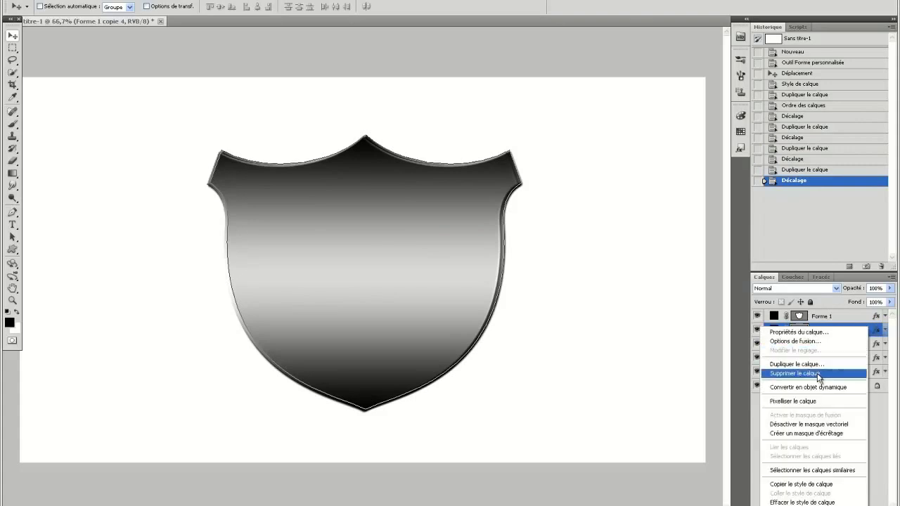
pyautogui.click(797, 364)
pyautogui.click(538, 150)
pyautogui.press('Right')
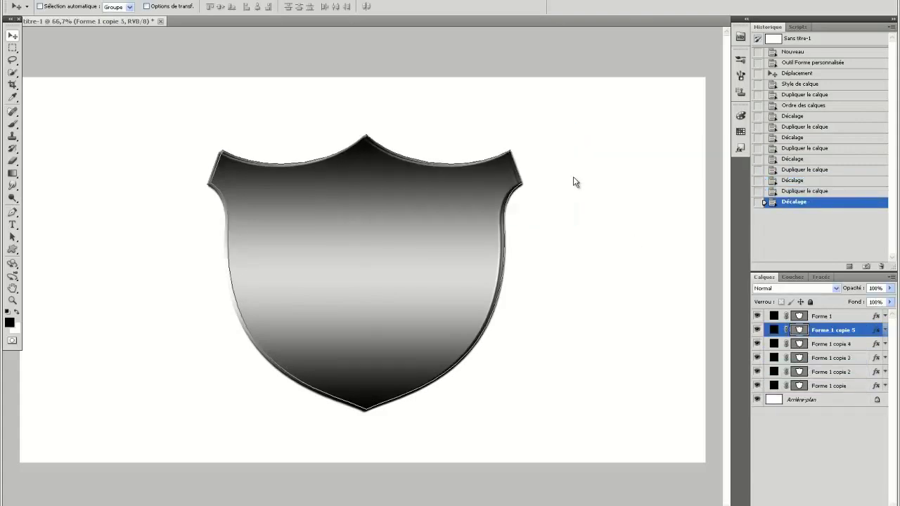
pyautogui.rightClick(867, 331)
pyautogui.click(789, 155)
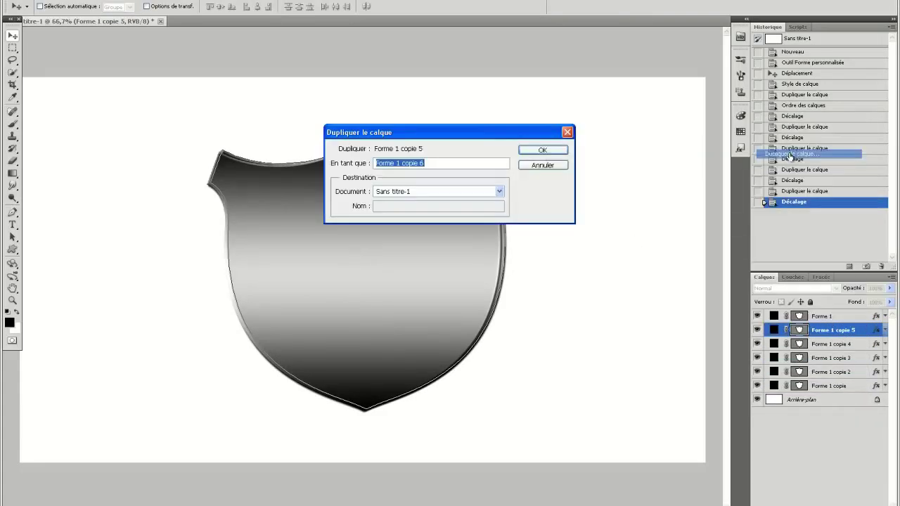
pyautogui.click(559, 149)
pyautogui.press('Right')
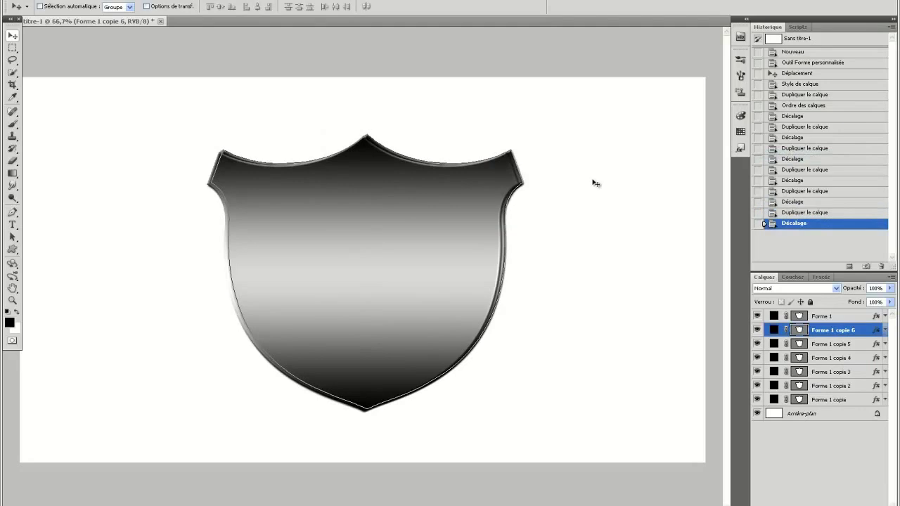
pyautogui.rightClick(866, 335)
pyautogui.click(792, 153)
pyautogui.click(538, 150)
pyautogui.press('Right')
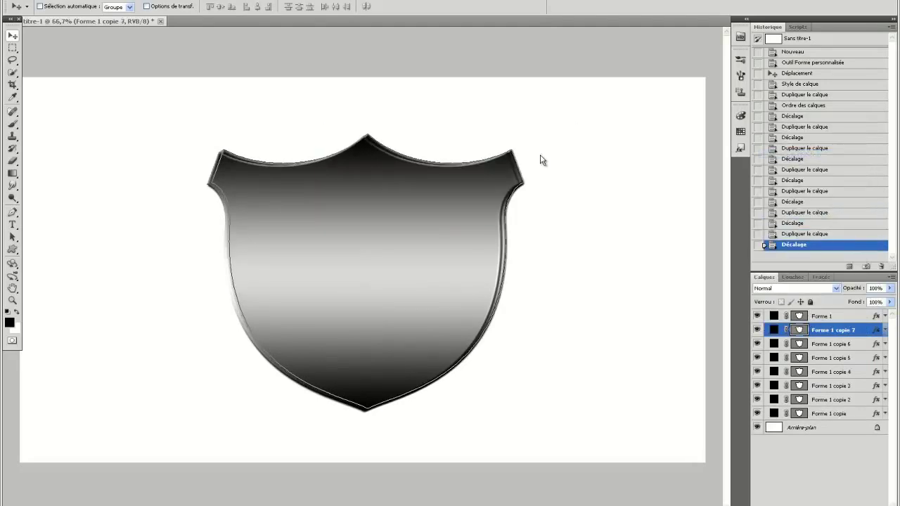
# Merge all seven shield copies below Forme 1 into one layer and check it by toggling its visibility.
pyautogui.click(841, 318)
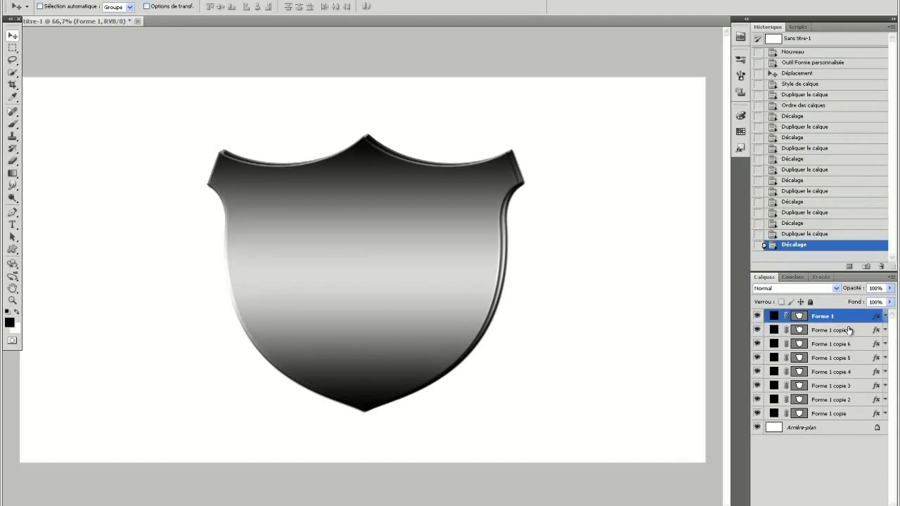
pyautogui.click(853, 332)
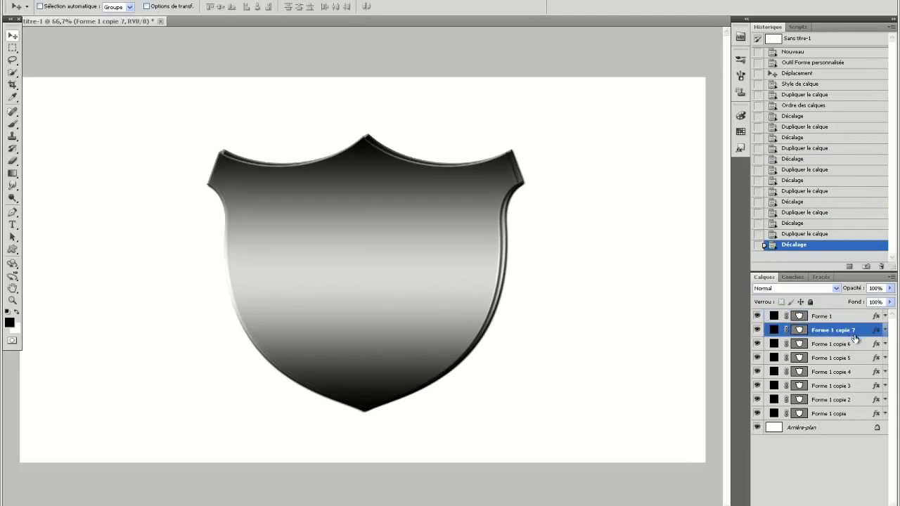
pyautogui.keyDown('shift'); pyautogui.click(837, 413); pyautogui.keyUp('shift')
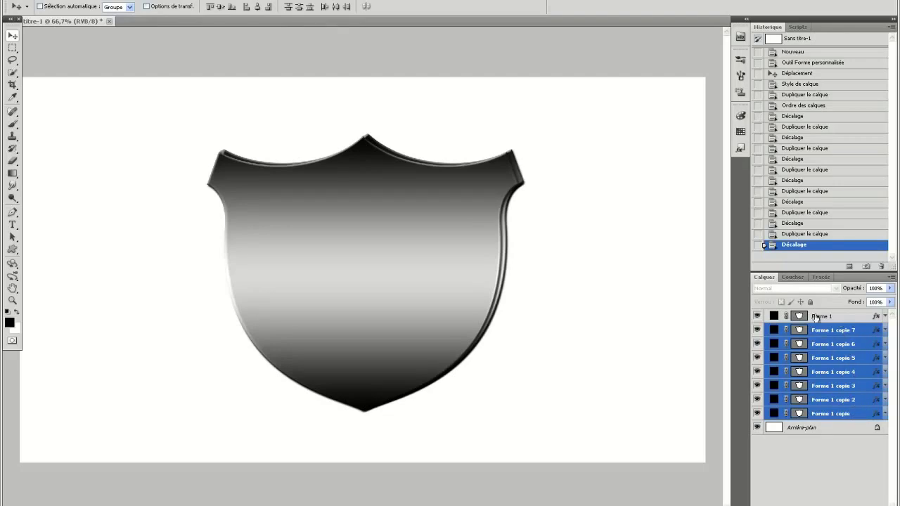
pyautogui.rightClick(858, 415)
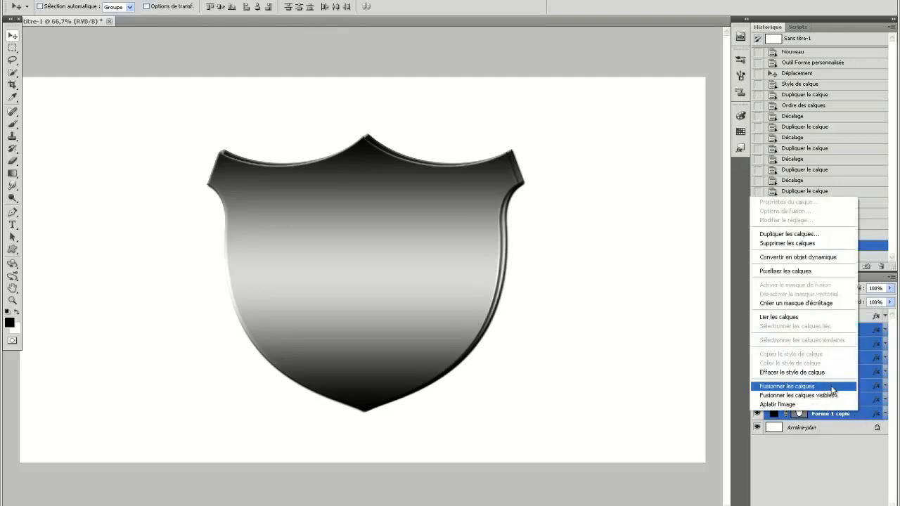
pyautogui.click(832, 388)
pyautogui.click(758, 330)
pyautogui.click(757, 331)
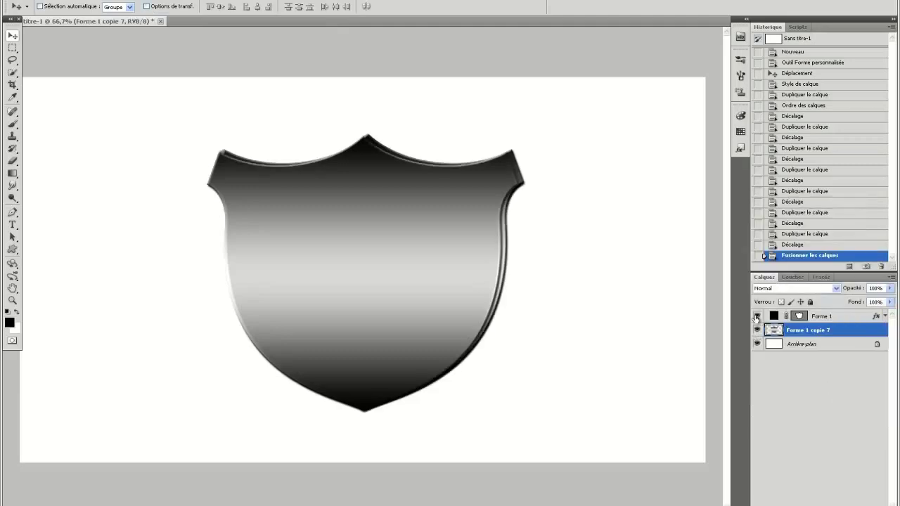
# Apply a solid black (000000) Color Overlay layer style to the merged shield layer Forme 1 copie 7.
pyautogui.doubleClick(849, 336)
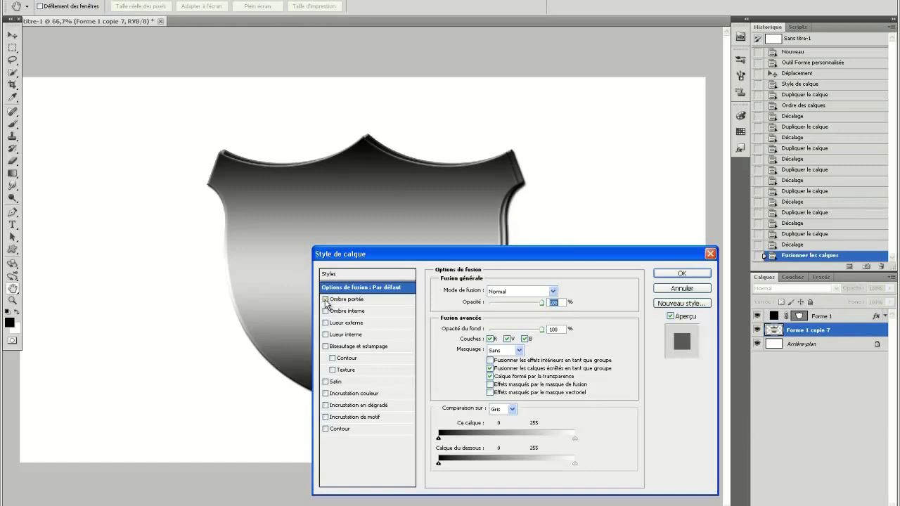
pyautogui.click(326, 346)
pyautogui.click(325, 347)
pyautogui.click(325, 394)
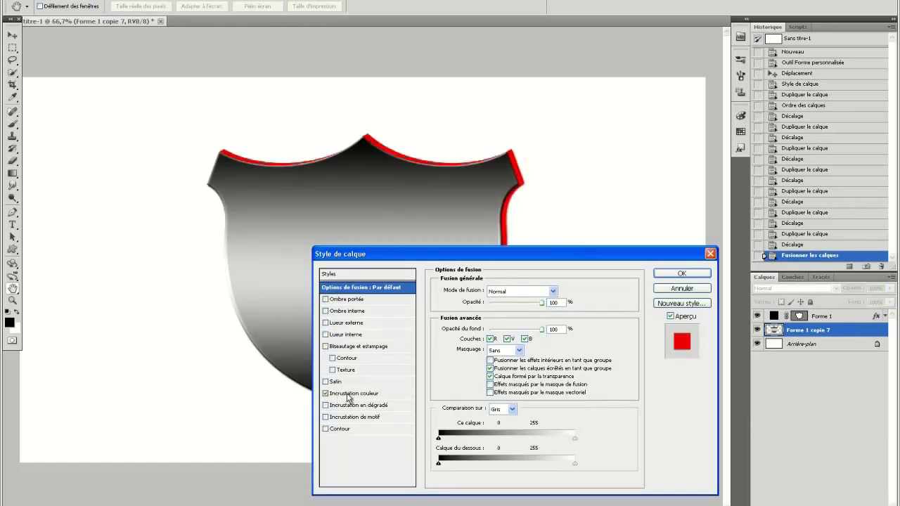
pyautogui.click(349, 395)
pyautogui.click(563, 292)
pyautogui.moveTo(391, 368); pyautogui.dragTo(327, 458)
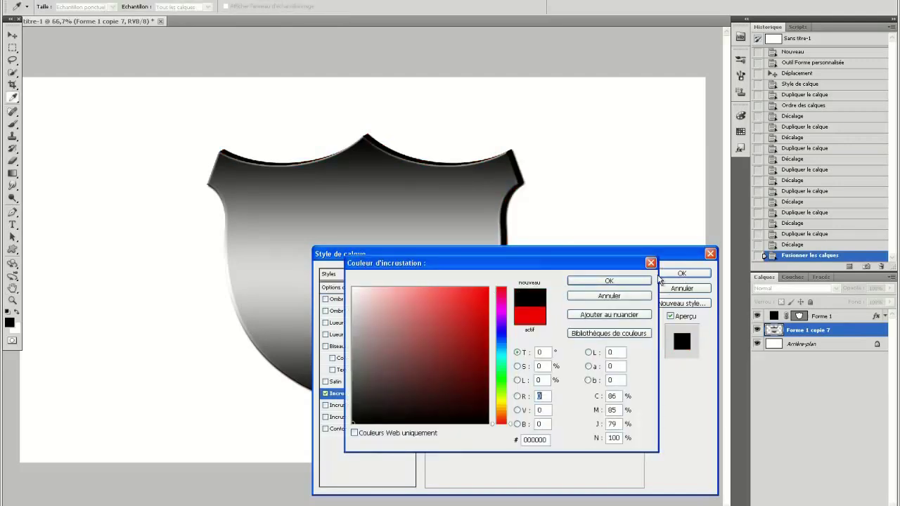
pyautogui.click(609, 280)
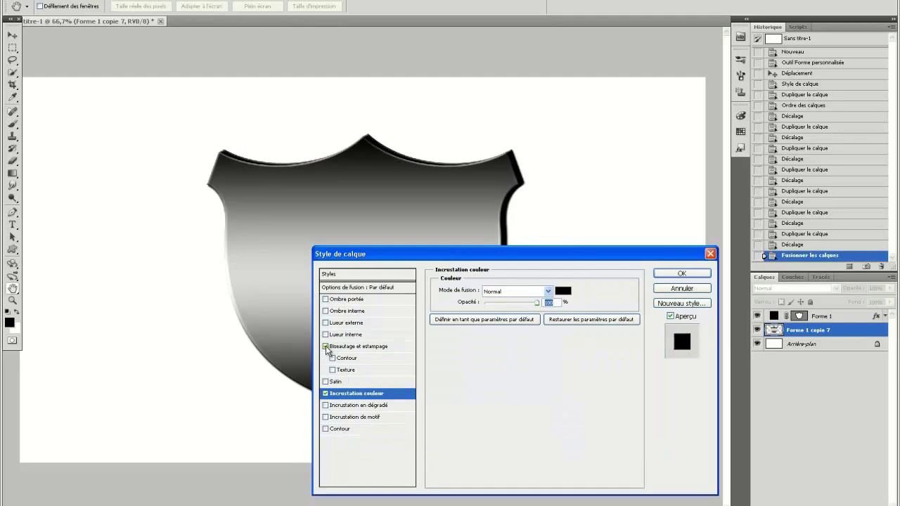
# Add a drop shadow to the merged shield layer, apply the style and select the Forme 1 layer.
pyautogui.click(326, 300)
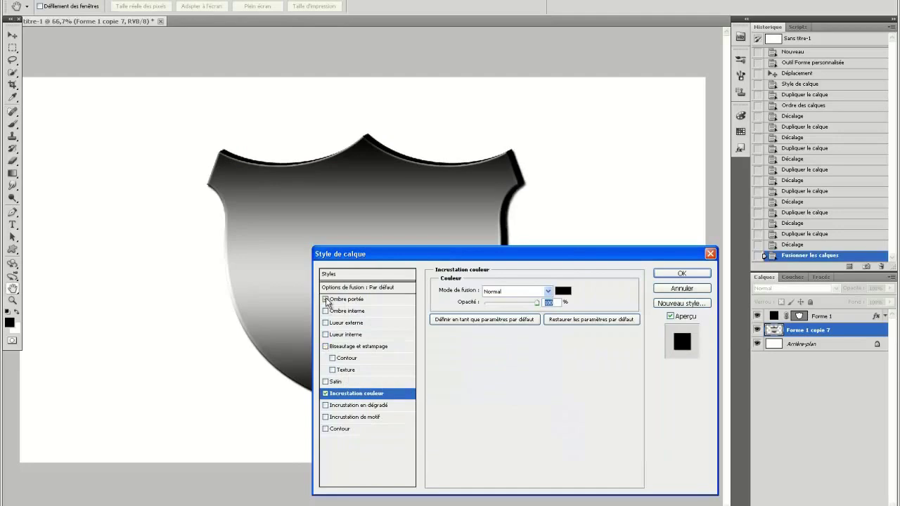
pyautogui.click(677, 274)
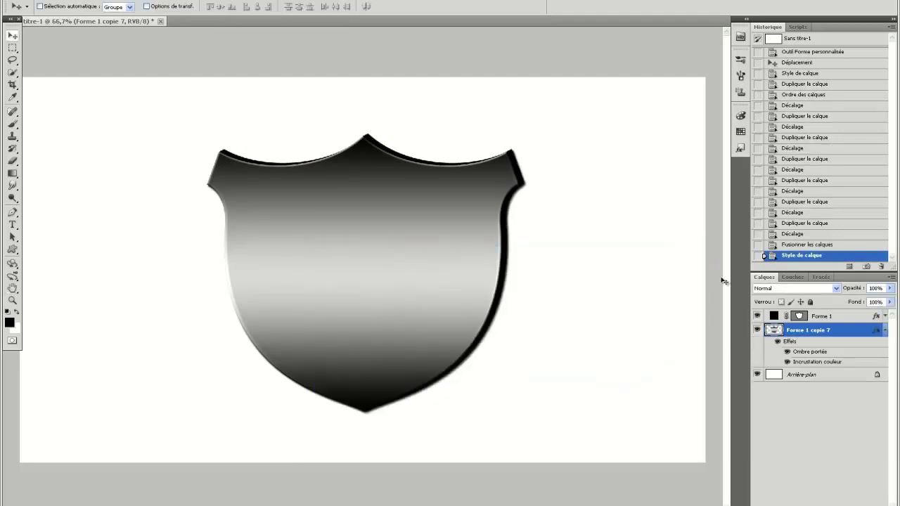
pyautogui.click(885, 331)
pyautogui.click(844, 315)
pyautogui.click(422, 4)
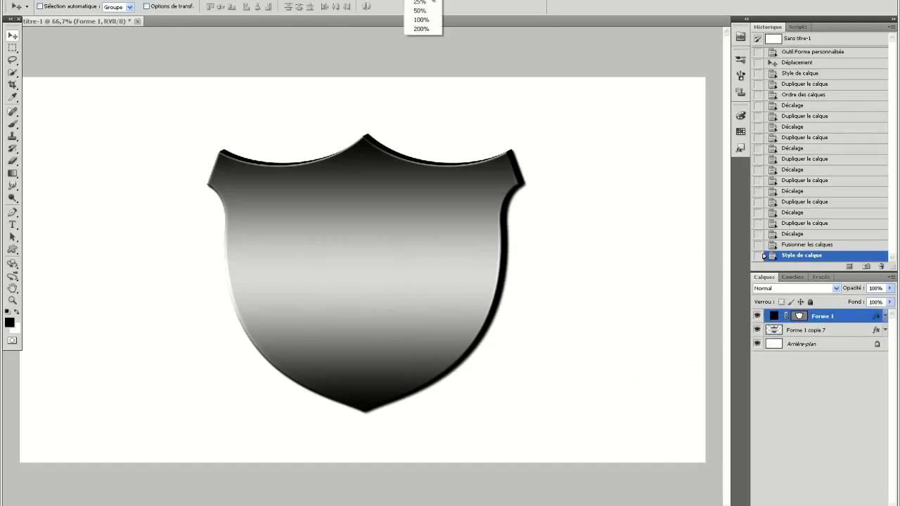
pyautogui.click(429, 22)
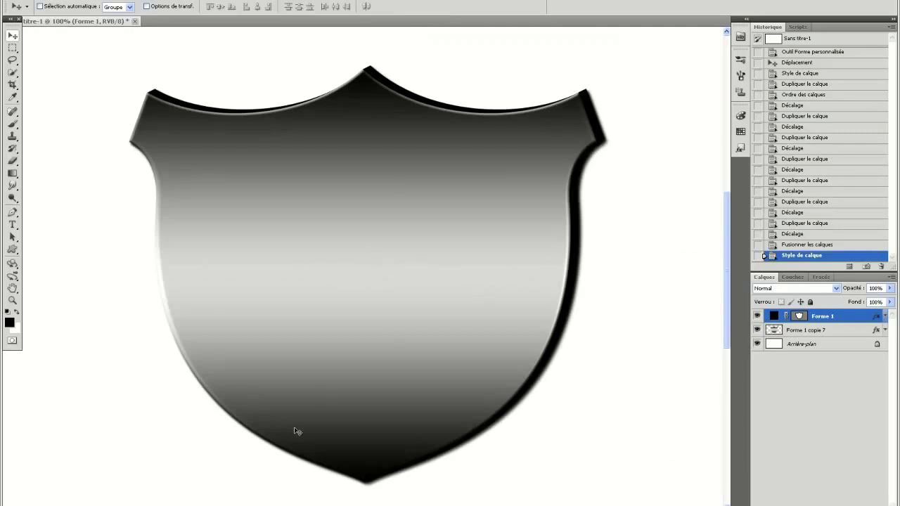
pyautogui.click(422, 4)
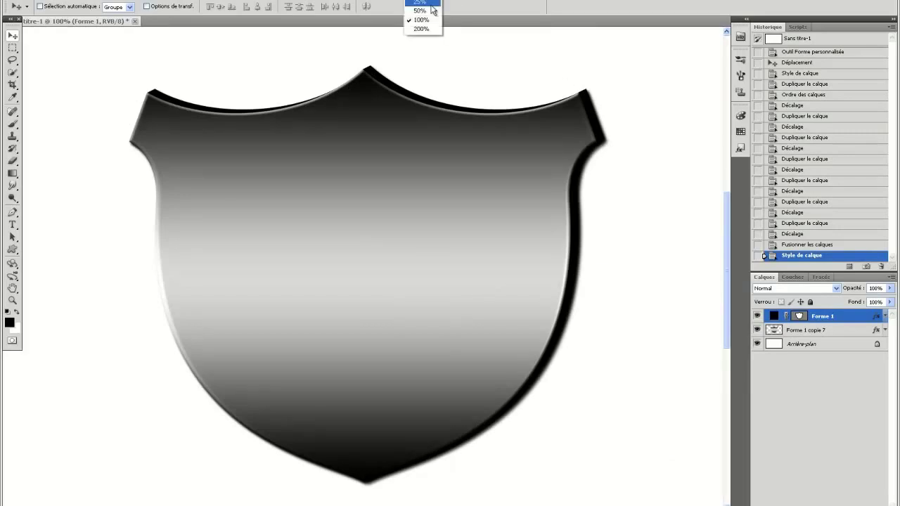
pyautogui.click(426, 9)
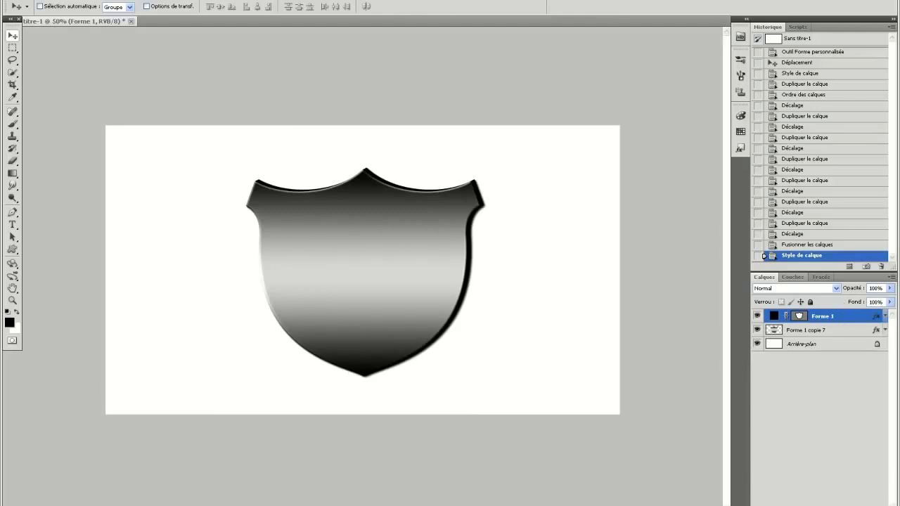
# Open skullpack.eps from the Downloads folder in Photoshop, accepting the import settings.
pyautogui.press('super')
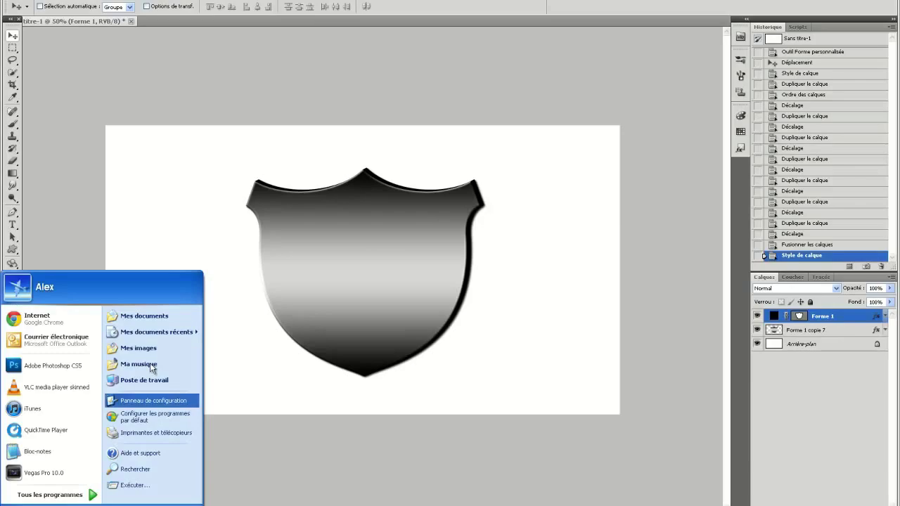
pyautogui.click(151, 289)
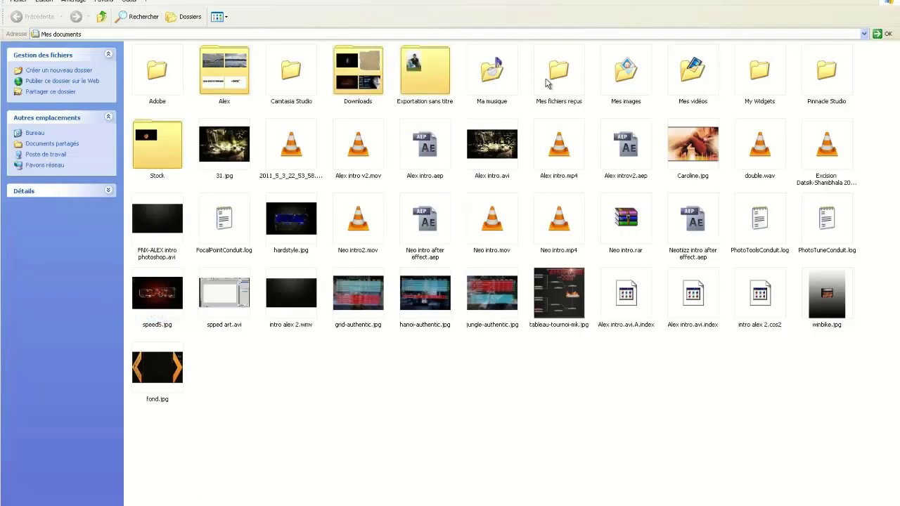
pyautogui.doubleClick(373, 81)
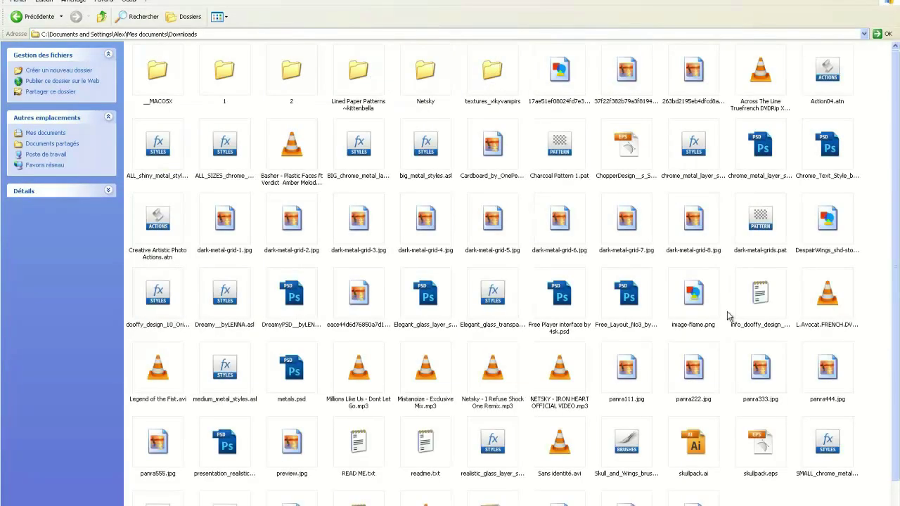
pyautogui.scroll(-1, 730, 316)
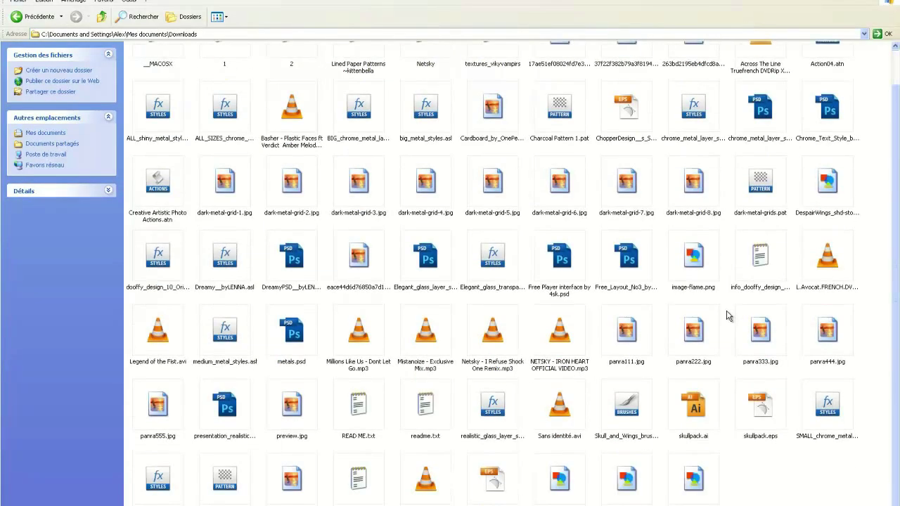
pyautogui.rightClick(764, 419)
pyautogui.moveTo(710, 280)
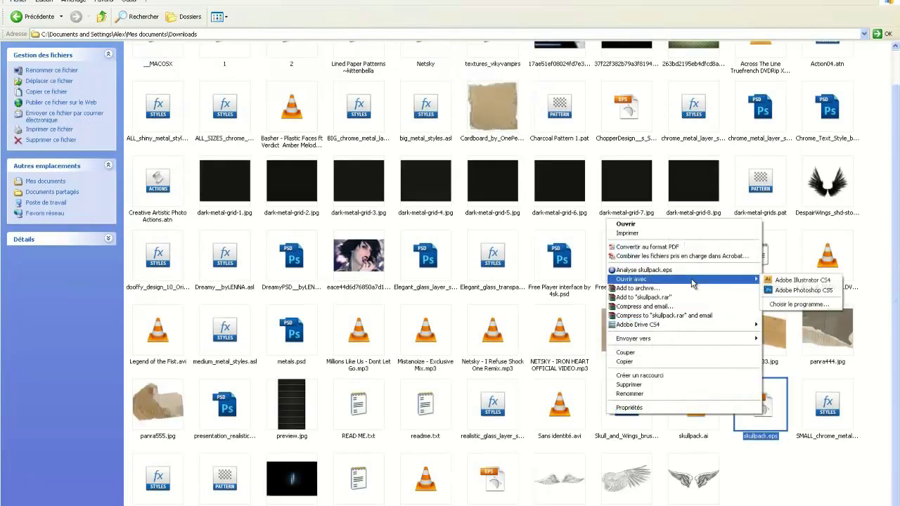
pyautogui.click(780, 291)
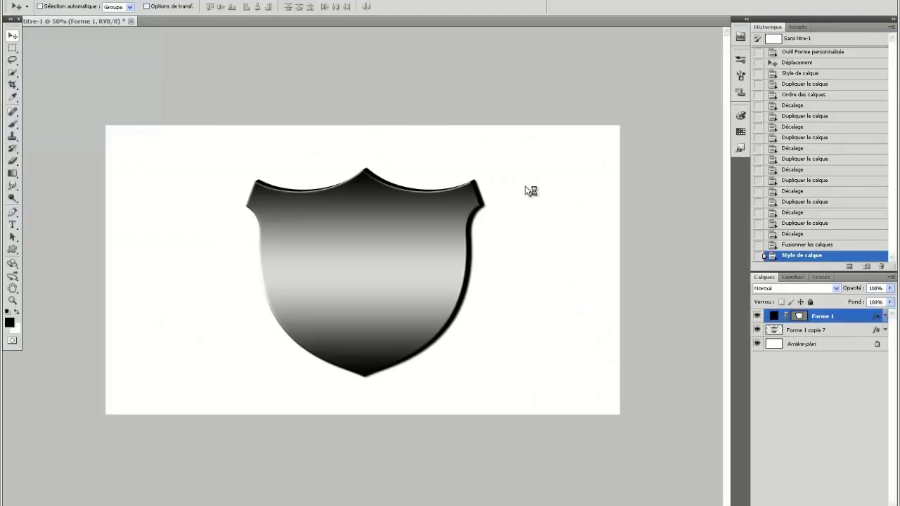
pyautogui.click(522, 144)
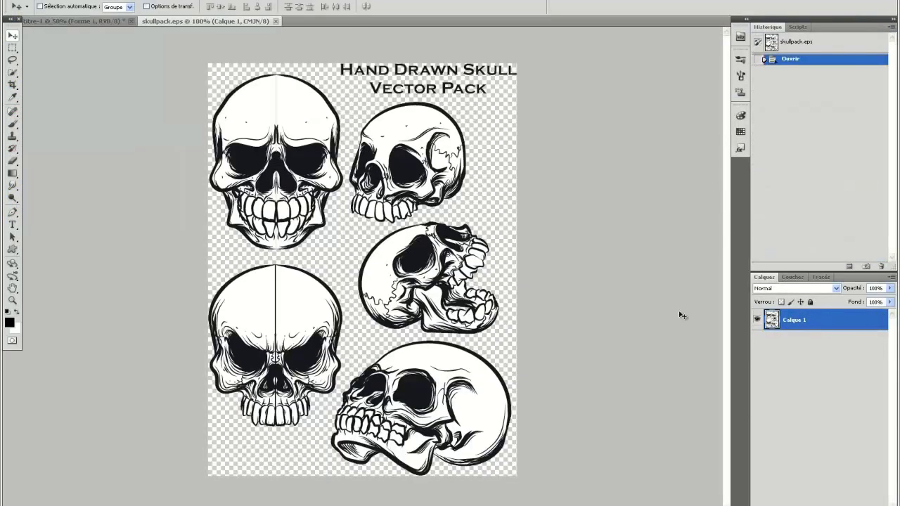
# Trace a closed Pen path around the angry front-facing skull in the lower-left of the skull sheet.
pyautogui.click(10, 49)
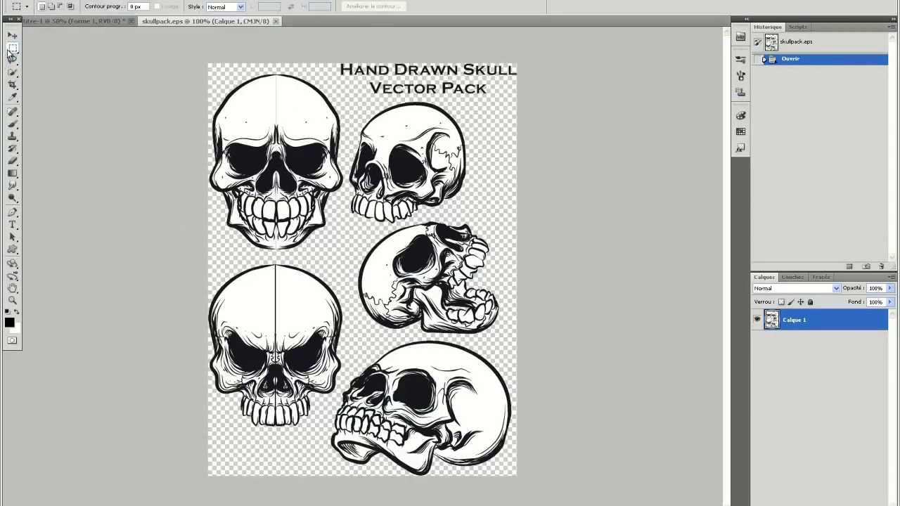
pyautogui.click(12, 224)
pyautogui.click(11, 212)
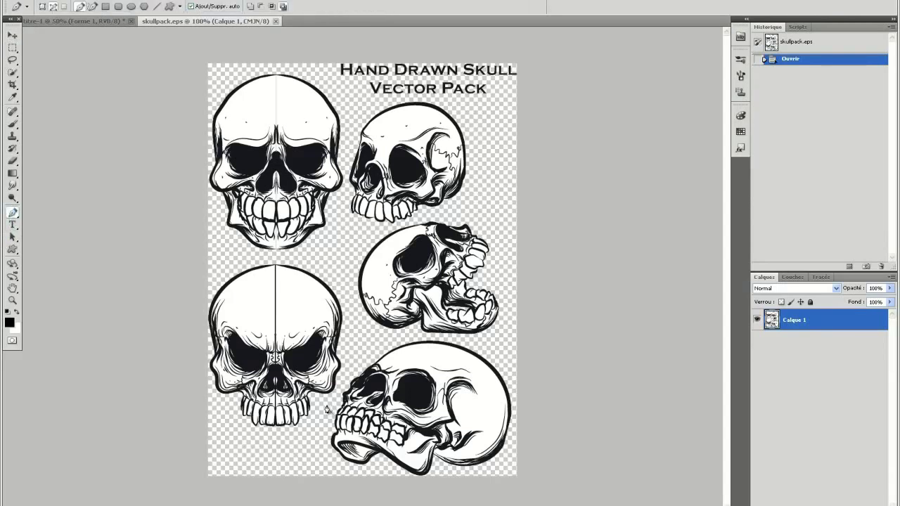
pyautogui.click(343, 285)
pyautogui.click(344, 383)
pyautogui.click(295, 450)
pyautogui.click(304, 261)
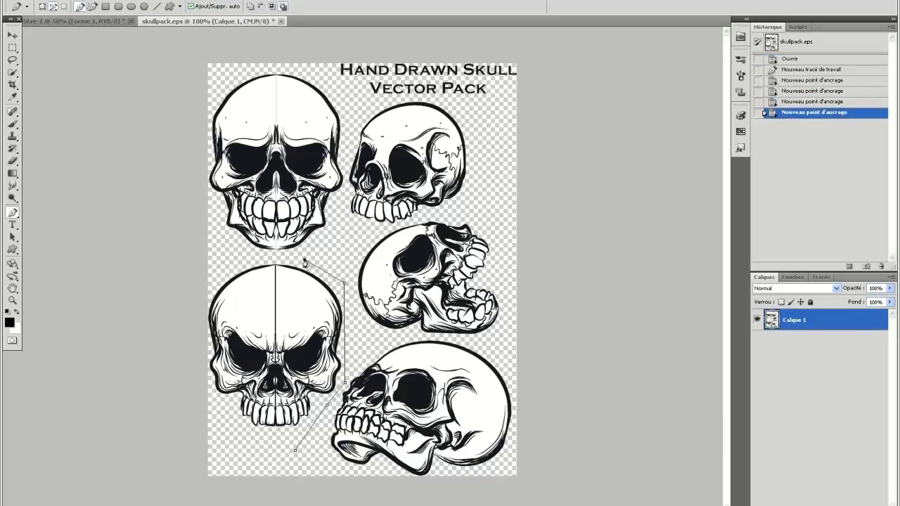
pyautogui.click(241, 259)
pyautogui.click(209, 271)
pyautogui.click(190, 399)
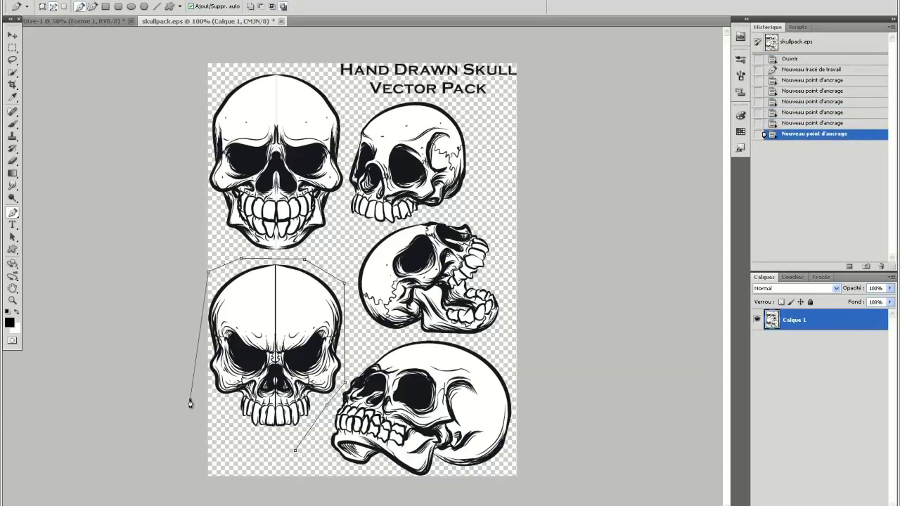
pyautogui.click(234, 443)
pyautogui.click(296, 450)
# Convert the path around the skull into a selection and copy the skull into the shield document.
pyautogui.rightClick(289, 415)
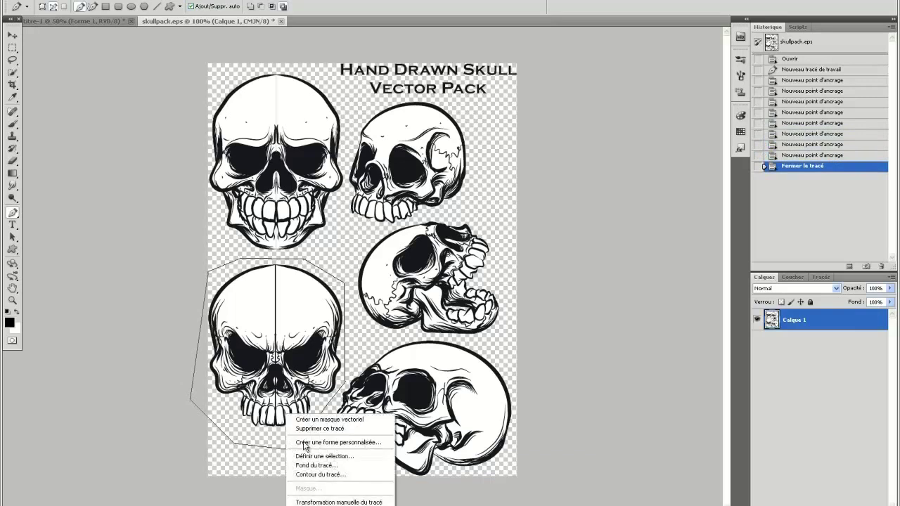
pyautogui.click(317, 456)
pyautogui.click(501, 143)
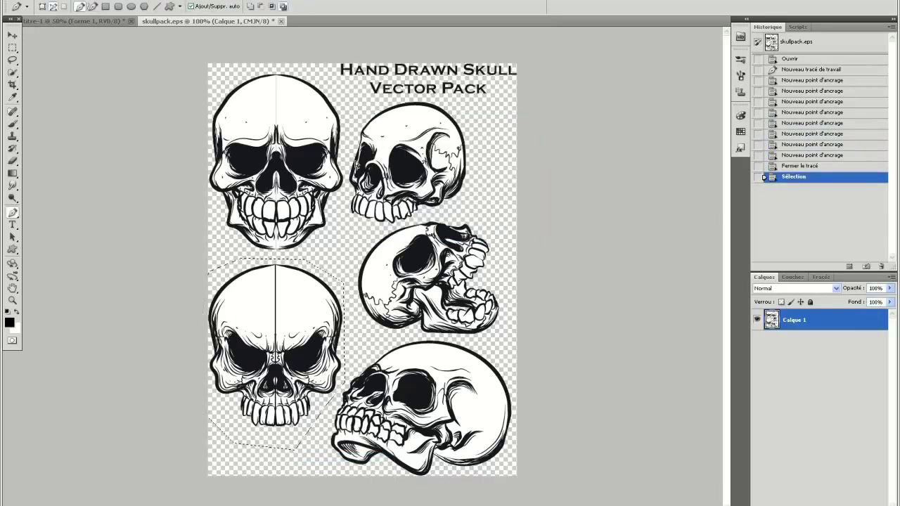
pyautogui.click(80, 22)
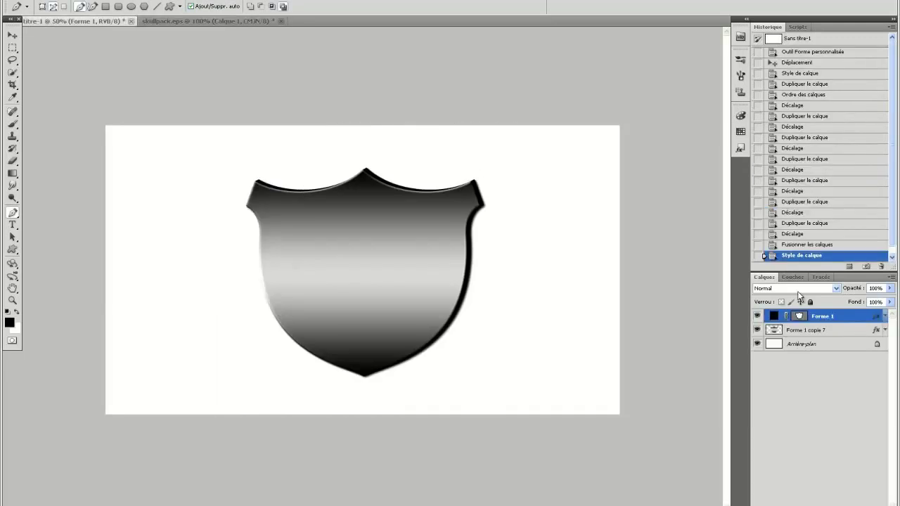
pyautogui.hotkey('ctrl', 'v')
# Enlarge the pasted skull with a free transform so it fills the middle of the shield, and adjust its position.
pyautogui.click(51, 2)
pyautogui.click(135, 172)
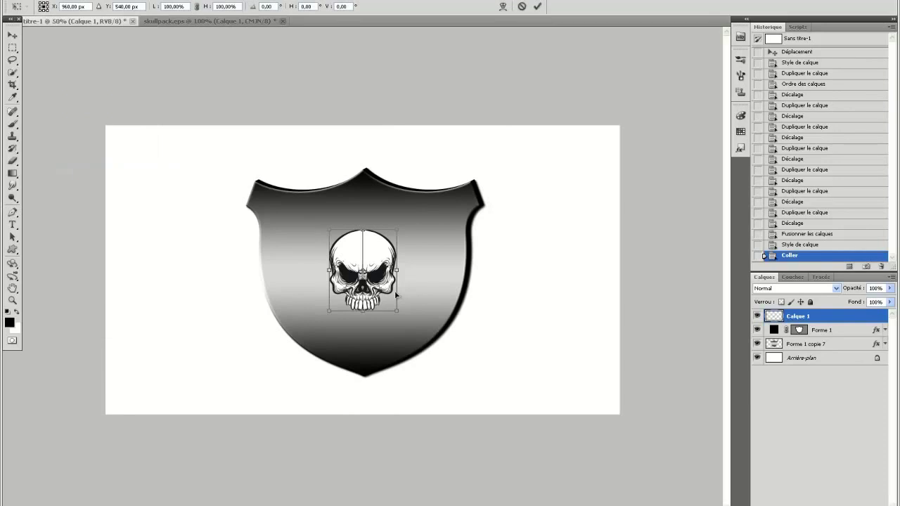
pyautogui.moveTo(400, 315); pyautogui.dragTo(431, 333)
pyautogui.moveTo(328, 230); pyautogui.dragTo(307, 203)
pyautogui.click(537, 6)
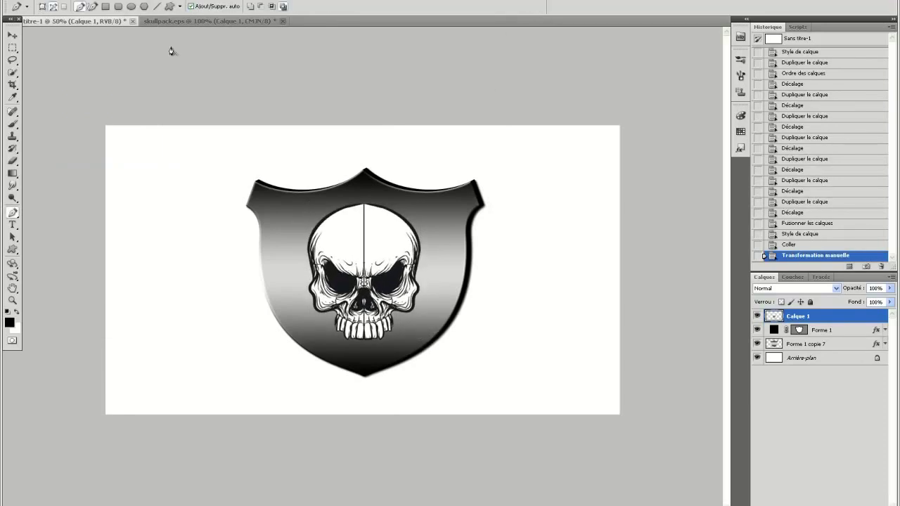
pyautogui.click(16, 37)
pyautogui.moveTo(387, 283); pyautogui.dragTo(387, 284)
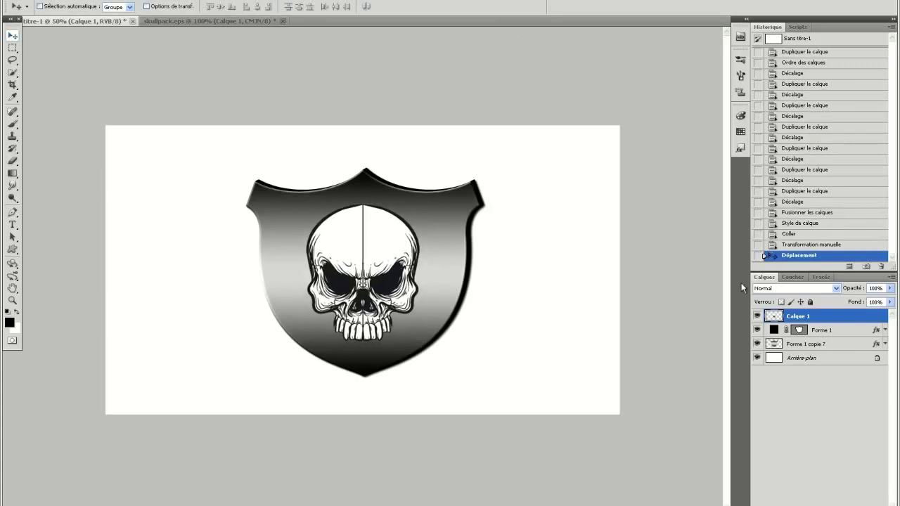
# Try out blending modes such as Superposition and Incrustation on the skull layer.
pyautogui.click(824, 290)
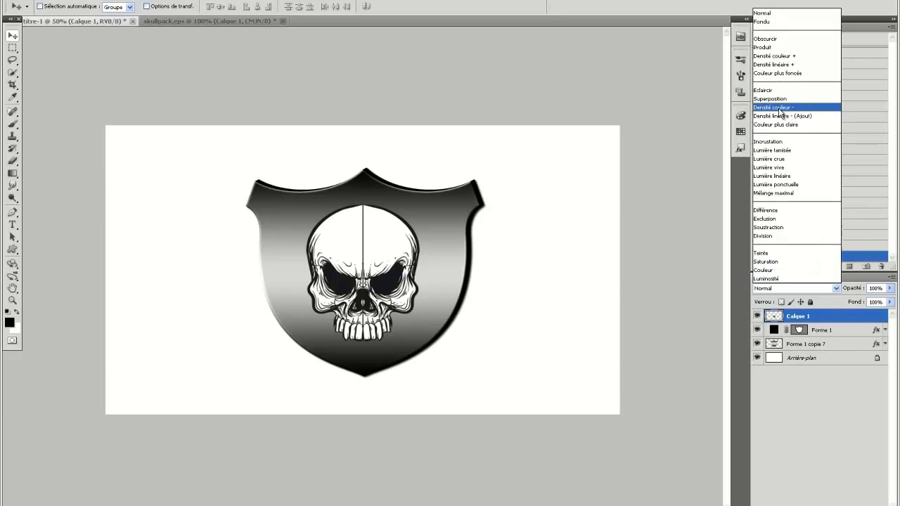
pyautogui.click(773, 100)
pyautogui.click(823, 289)
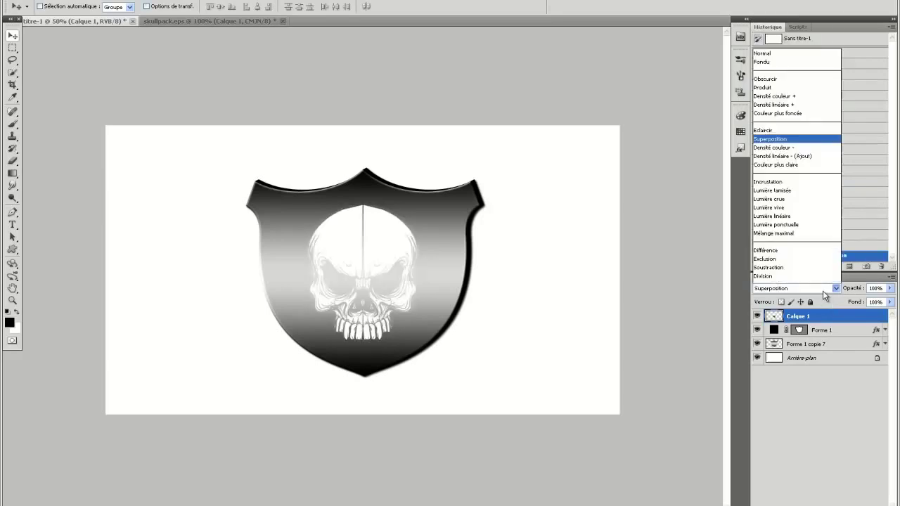
pyautogui.click(789, 151)
pyautogui.click(821, 290)
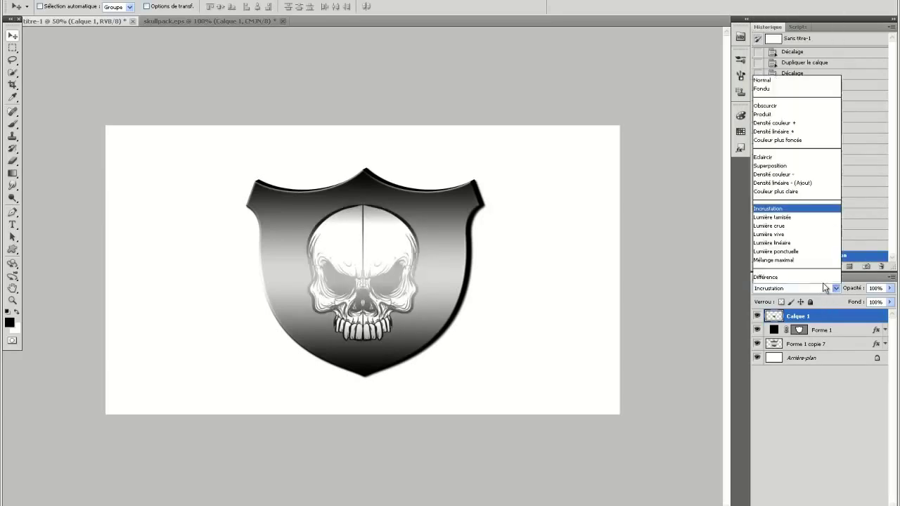
pyautogui.click(782, 159)
pyautogui.click(823, 289)
pyautogui.click(775, 142)
# Shift the skull slightly to the right and set its layer's blending mode to Lumière tamisée.
pyautogui.moveTo(384, 306); pyautogui.dragTo(388, 306)
pyautogui.click(802, 289)
pyautogui.click(782, 152)
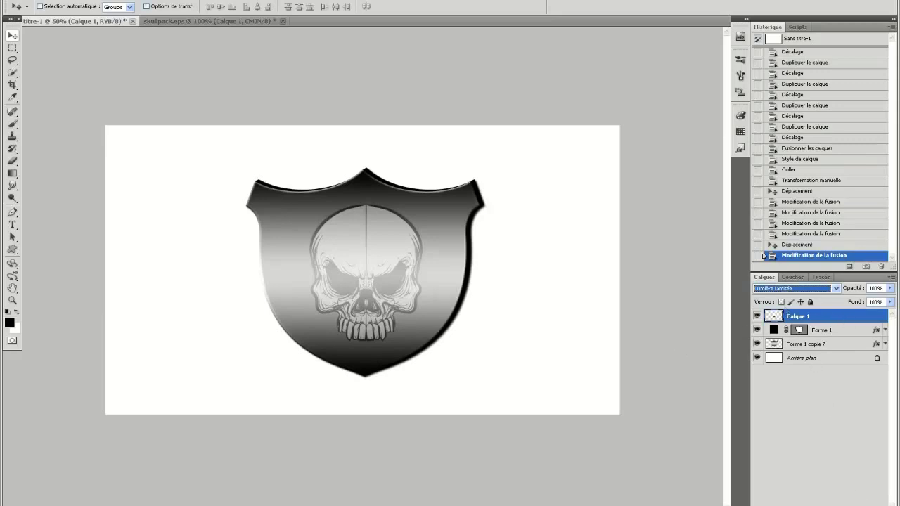
# Create a new layer and draw a closed Pen path around the shield's upper part, with its lower edge curving across the skull's forehead.
pyautogui.hotkey('ctrl', 'shift', 'alt', 'n')
pyautogui.click(13, 212)
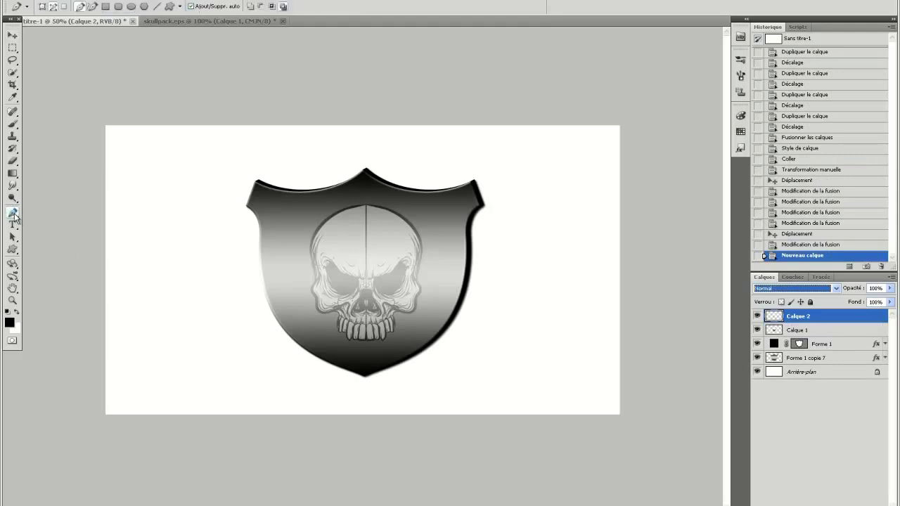
pyautogui.click(219, 241)
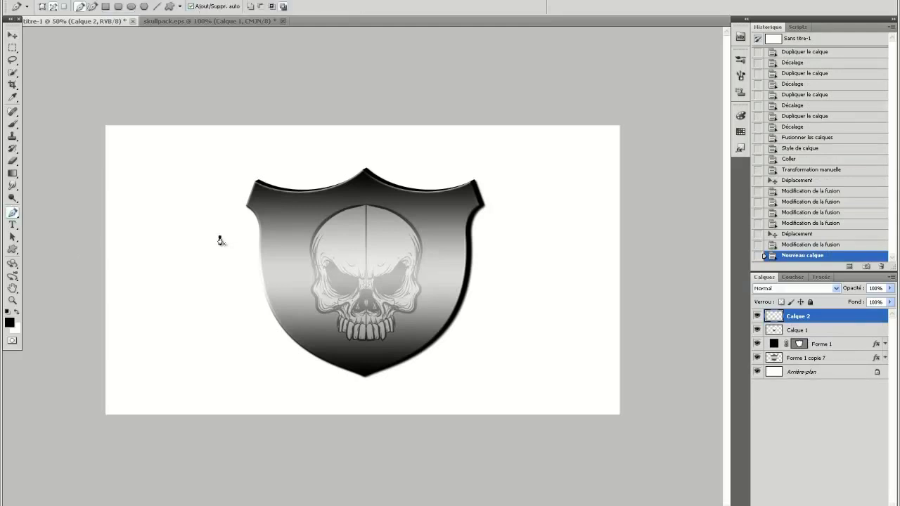
pyautogui.moveTo(506, 202); pyautogui.dragTo(547, 118)
pyautogui.click(421, 152)
pyautogui.click(311, 146)
pyautogui.click(235, 159)
pyautogui.click(220, 240)
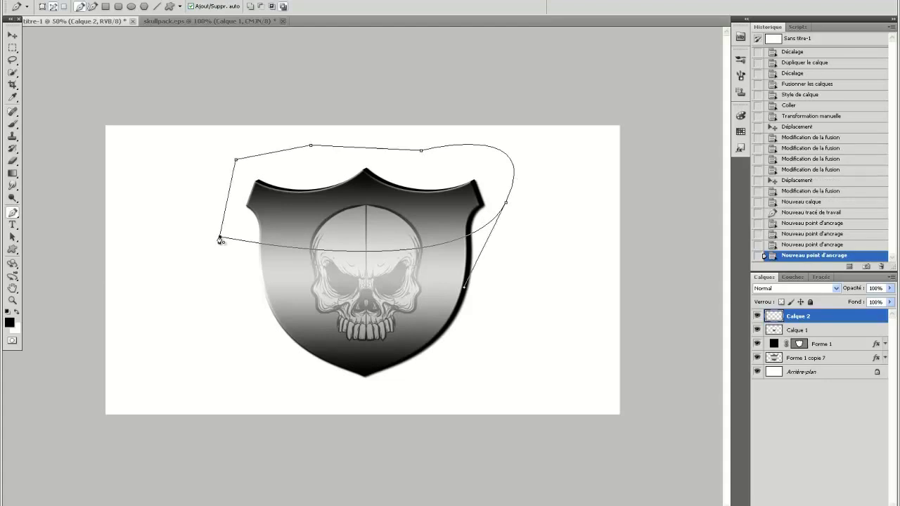
# Fill the closed path over the shield's upper part with white on the new layer and delete the path.
pyautogui.click(16, 312)
pyautogui.rightClick(350, 291)
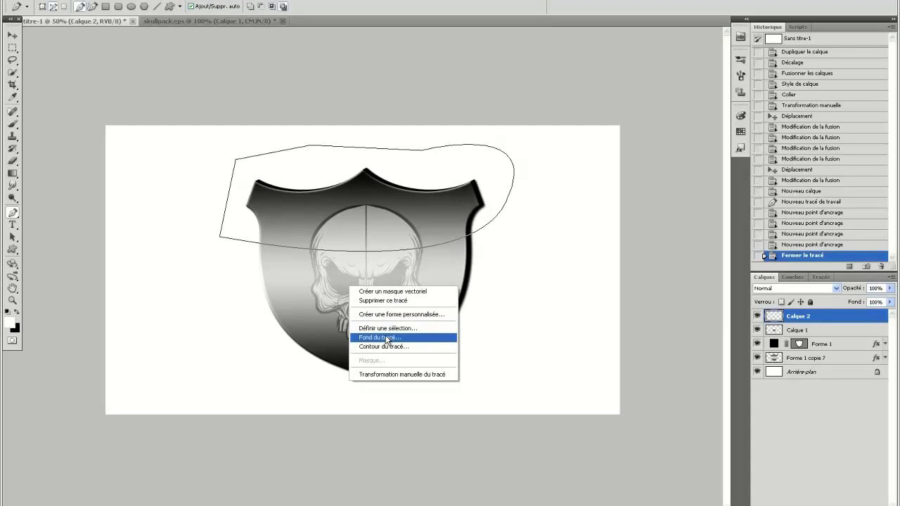
pyautogui.click(386, 338)
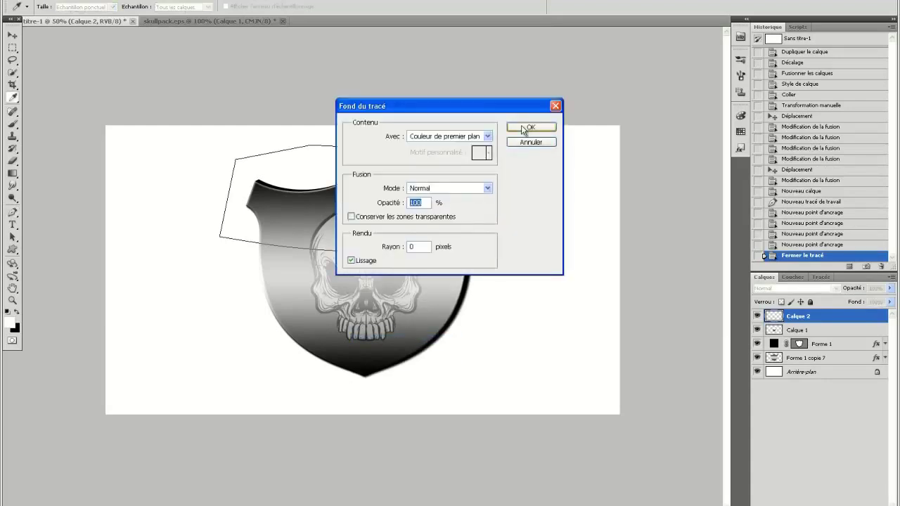
pyautogui.click(522, 129)
pyautogui.rightClick(430, 278)
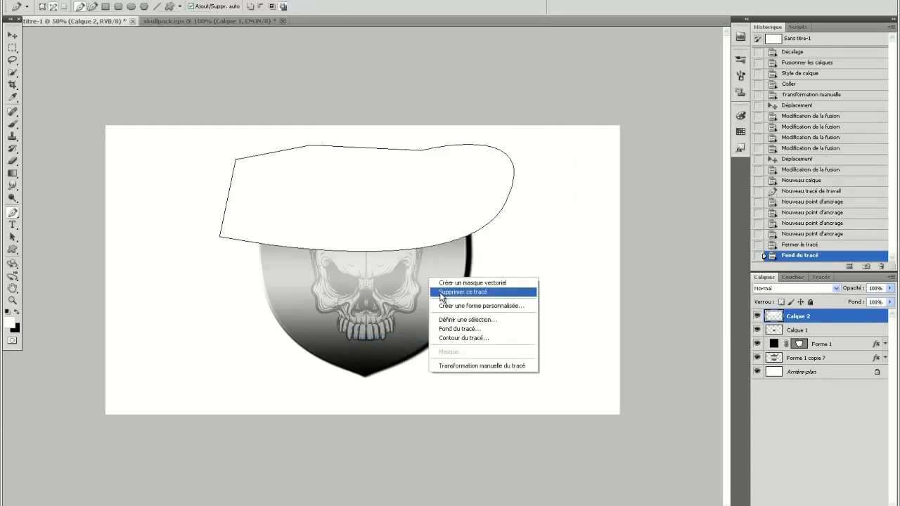
pyautogui.click(444, 292)
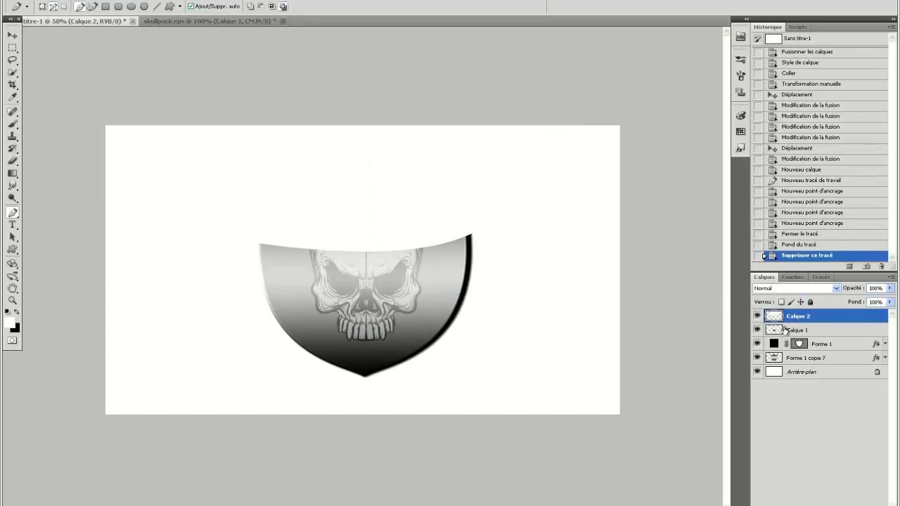
# Erase the white fill outside the shield's outline, deselect, and set the layer's opacity to 20%.
pyautogui.keyDown('ctrl'); pyautogui.click(800, 344); pyautogui.keyUp('ctrl')
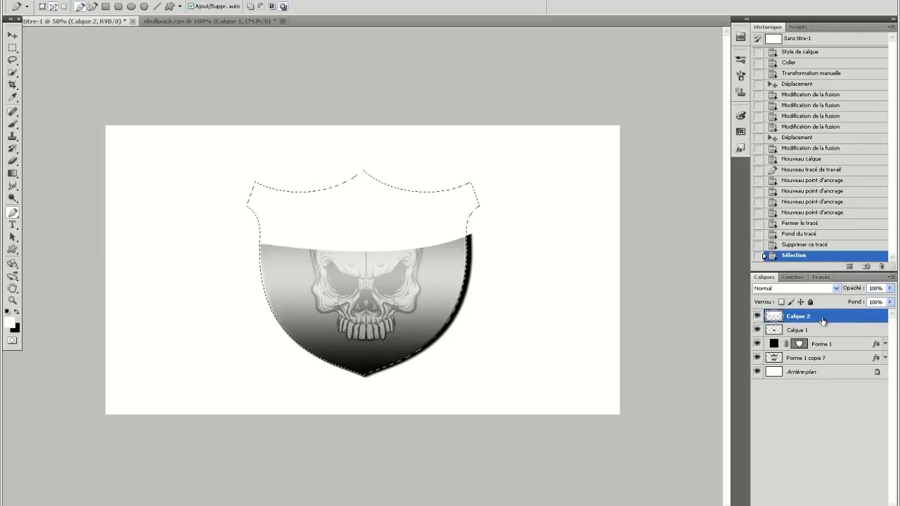
pyautogui.click(145, 1)
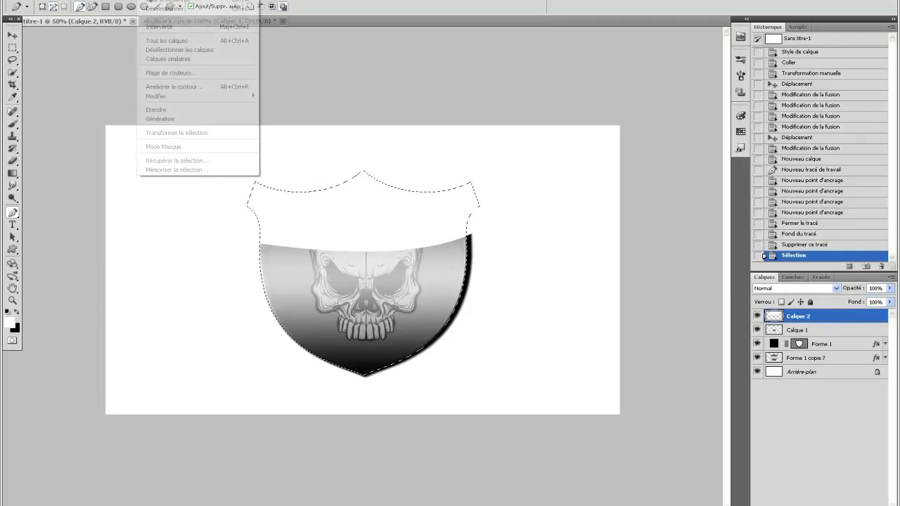
pyautogui.click(163, 28)
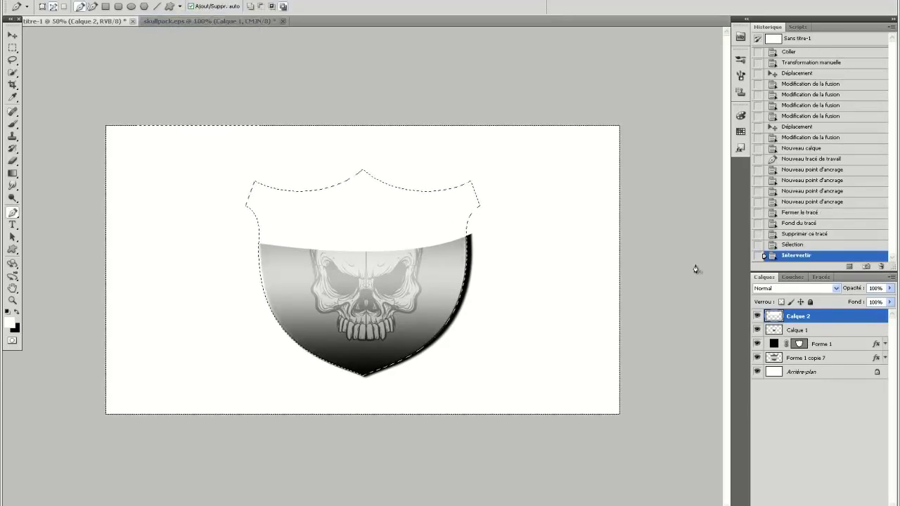
pyautogui.press('Delete')
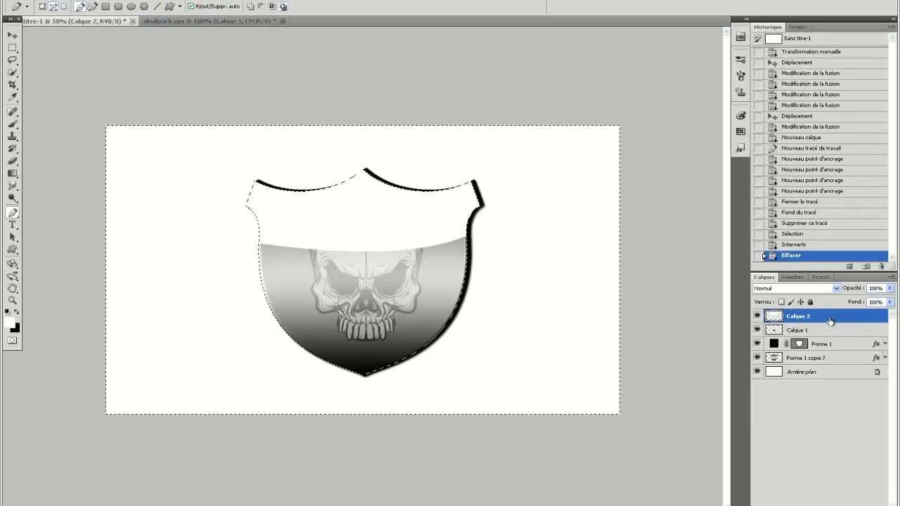
pyautogui.hotkey('ctrl', 'd')
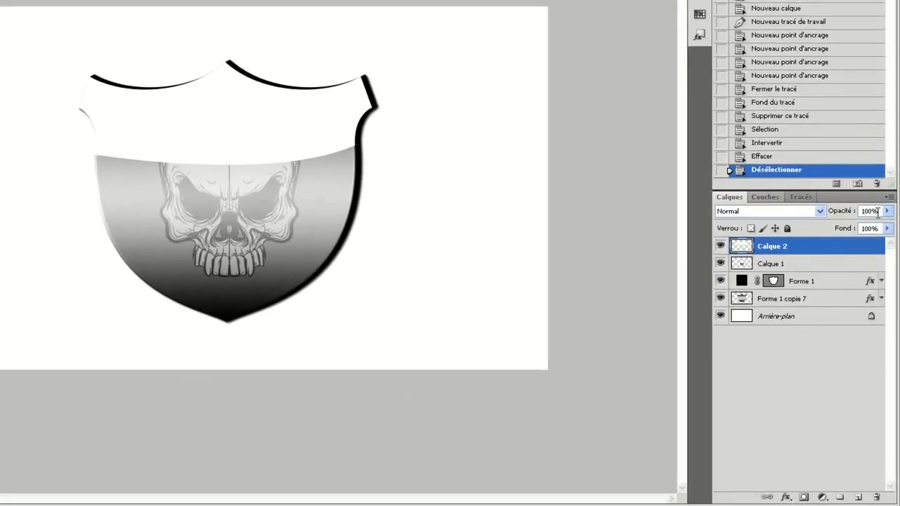
pyautogui.click(859, 288)
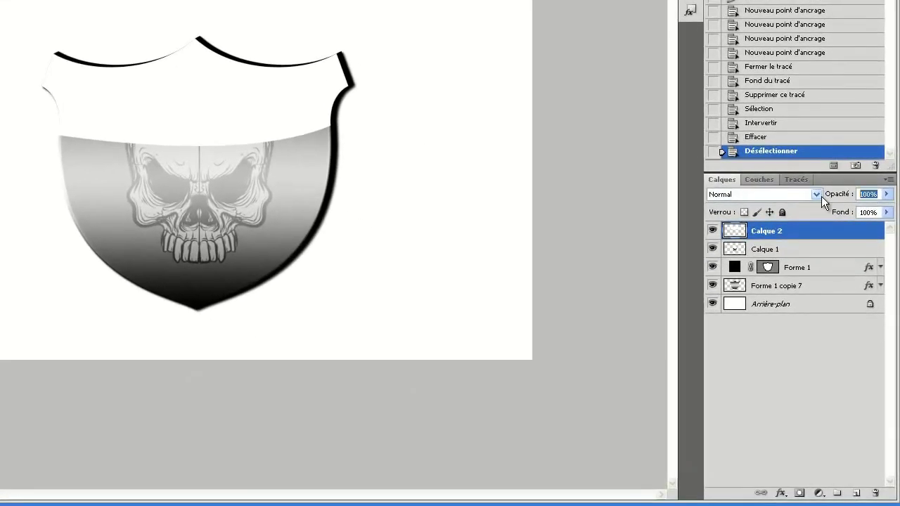
pyautogui.write('20')
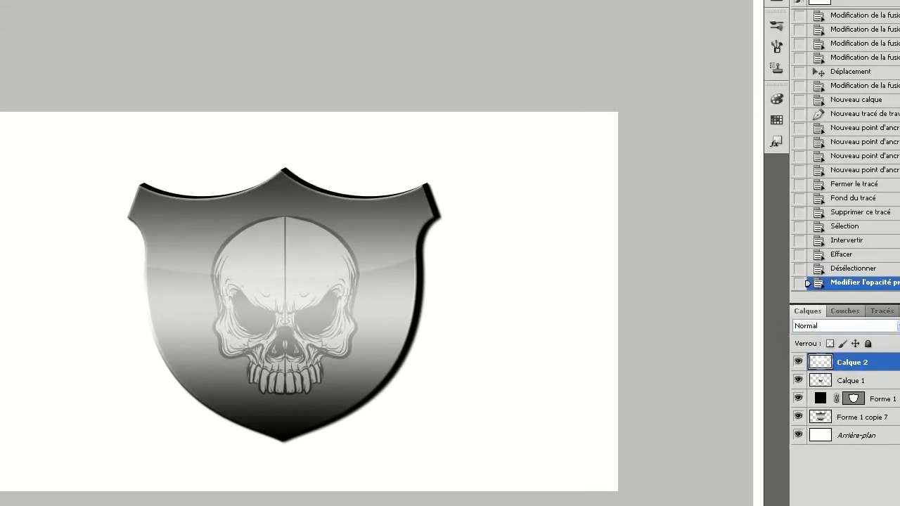
# Create a new layer and draw a narrow closed Pen path along the shield's left inner edge, tapering towards its lower left curve.
pyautogui.hotkey('ctrl', 'shift', 'alt', 'n')
pyautogui.click(419, 12)
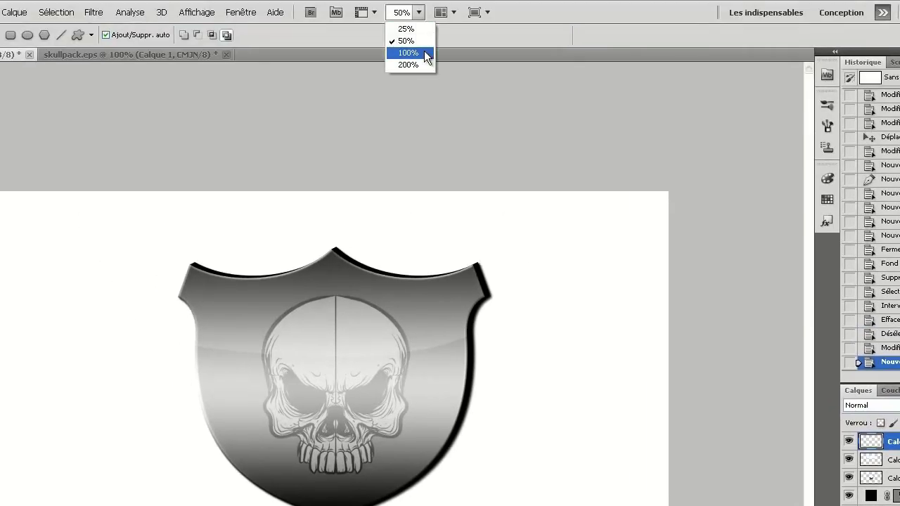
pyautogui.click(408, 53)
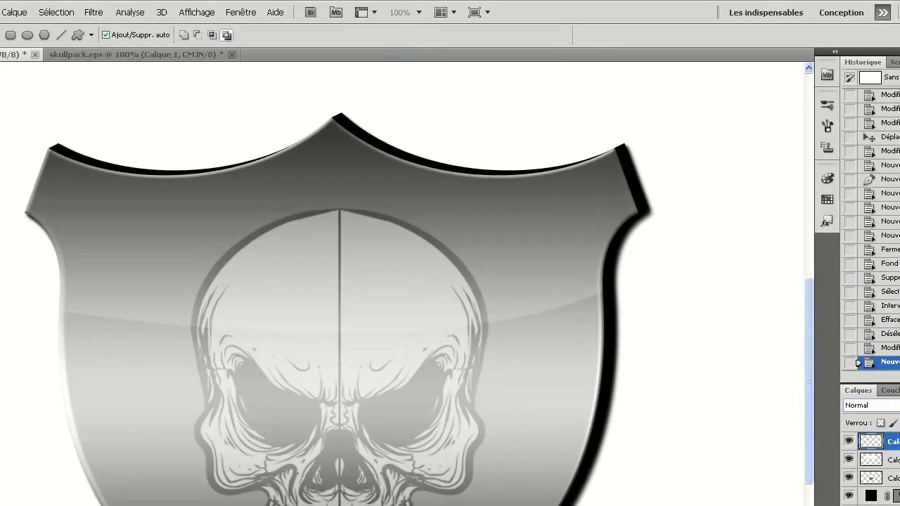
pyautogui.click(68, 327)
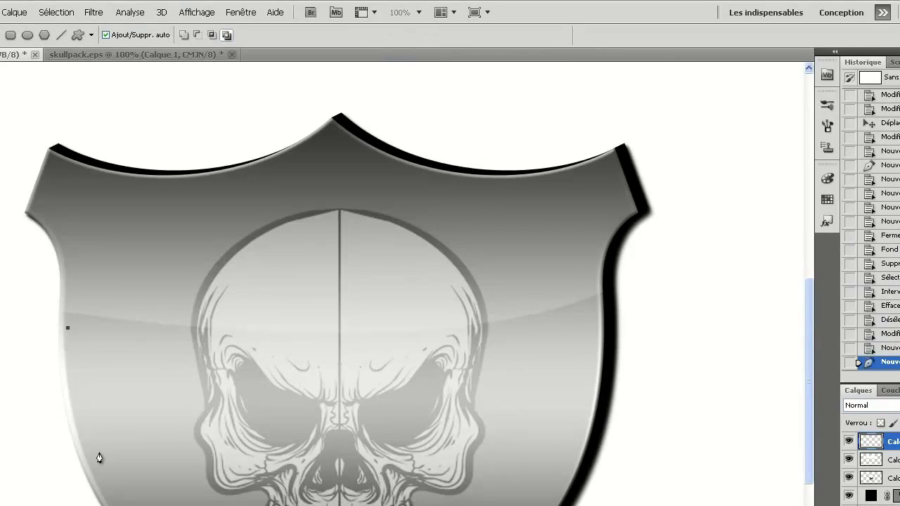
pyautogui.click(90, 331)
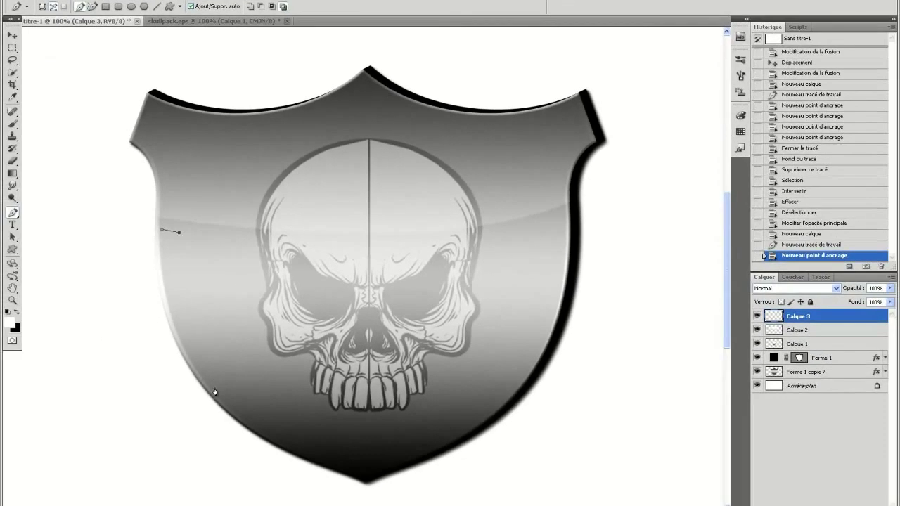
pyautogui.moveTo(234, 409); pyautogui.dragTo(283, 448)
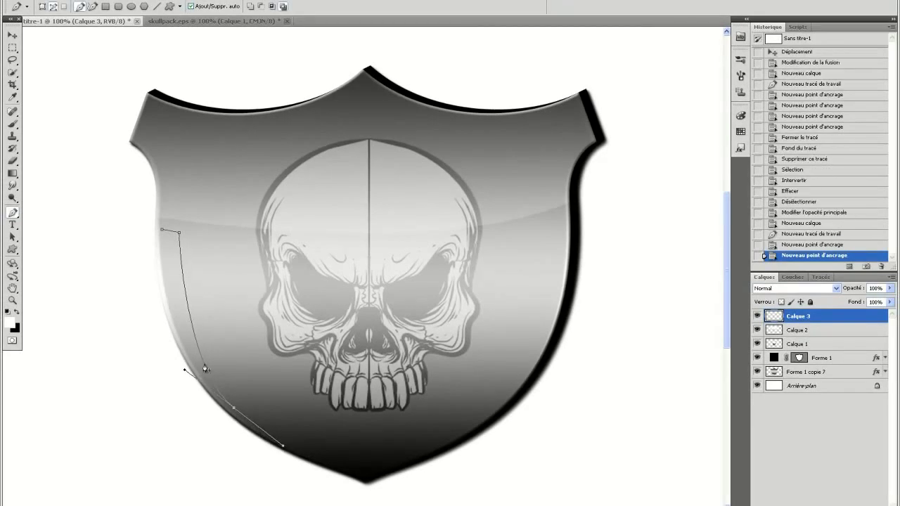
pyautogui.moveTo(163, 232); pyautogui.dragTo(168, 93)
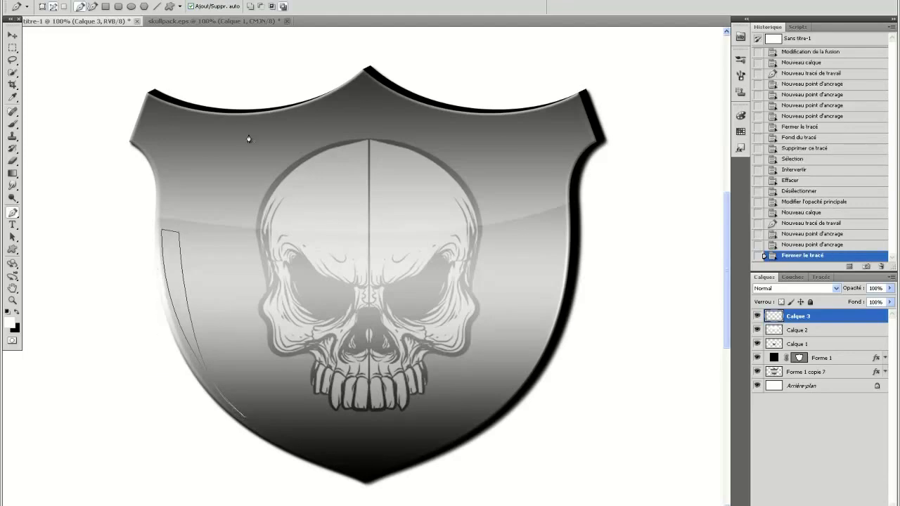
# Fill the narrow edge path with white and delete the path.
pyautogui.rightClick(229, 341)
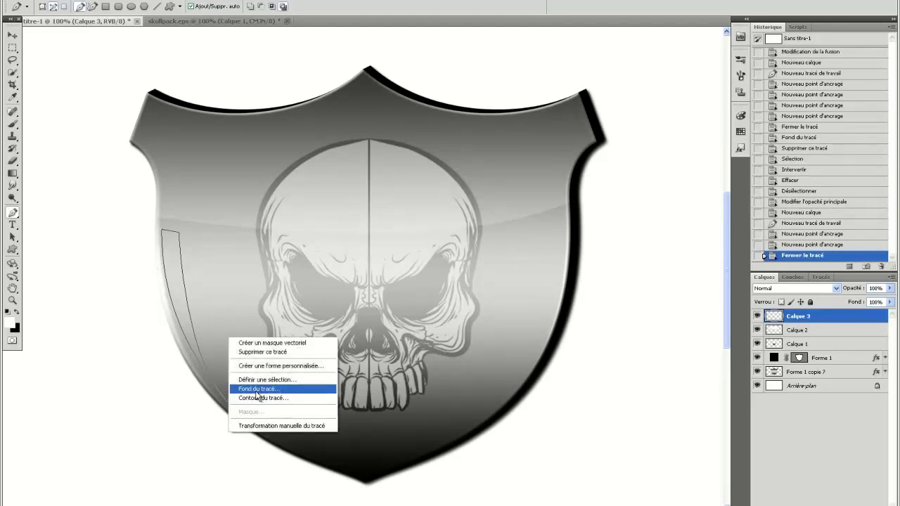
pyautogui.click(257, 389)
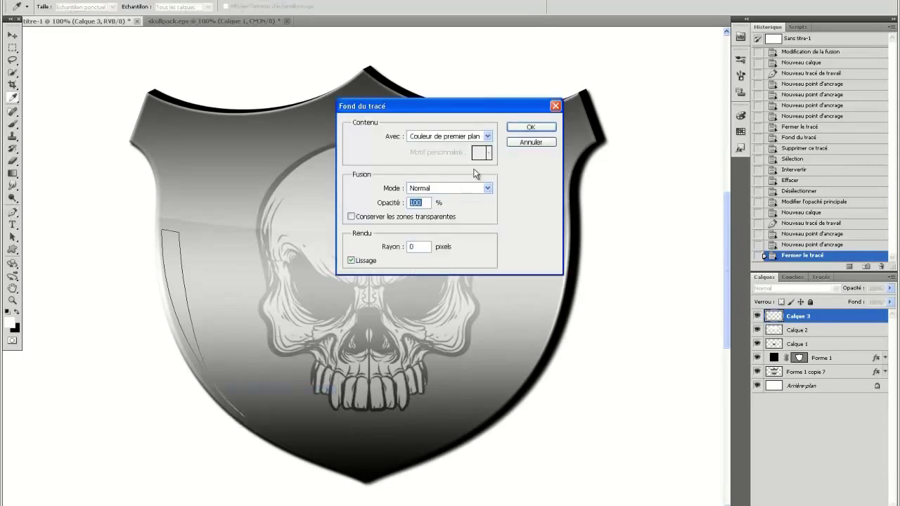
pyautogui.click(518, 125)
pyautogui.click(251, 315)
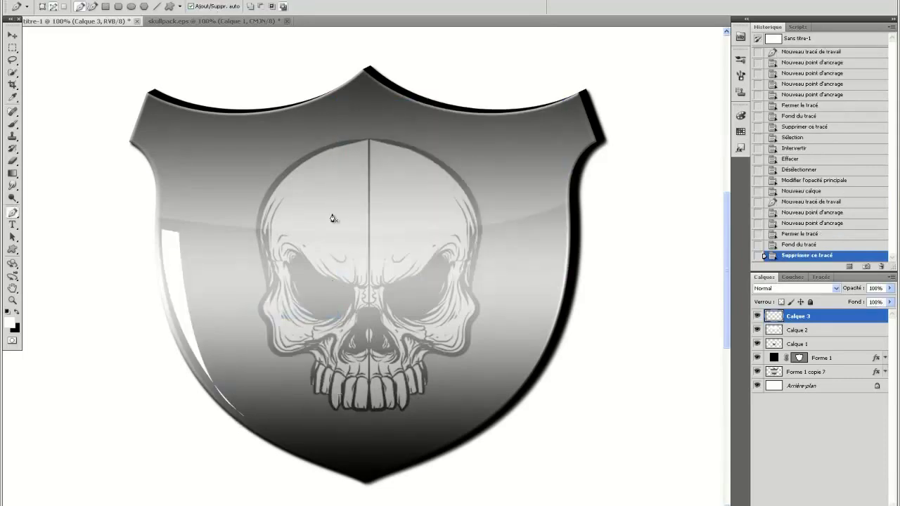
# Outline the lower tip of the white edge highlight with a four-sided path, convert it to a selection, erase that part and deselect.
pyautogui.click(206, 392)
pyautogui.click(227, 373)
pyautogui.click(269, 408)
pyautogui.click(242, 440)
pyautogui.click(206, 394)
pyautogui.rightClick(232, 395)
pyautogui.click(268, 440)
pyautogui.click(492, 145)
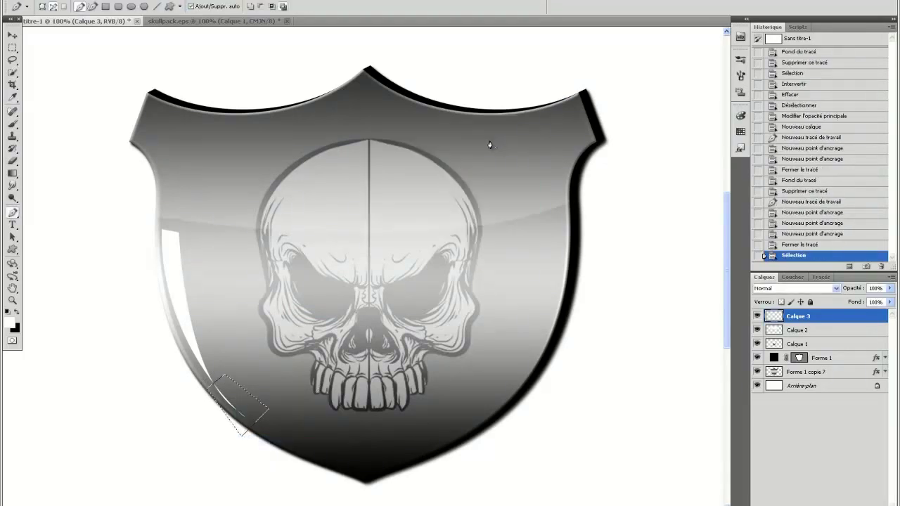
pyautogui.press('Delete')
pyautogui.hotkey('ctrl', 'd')
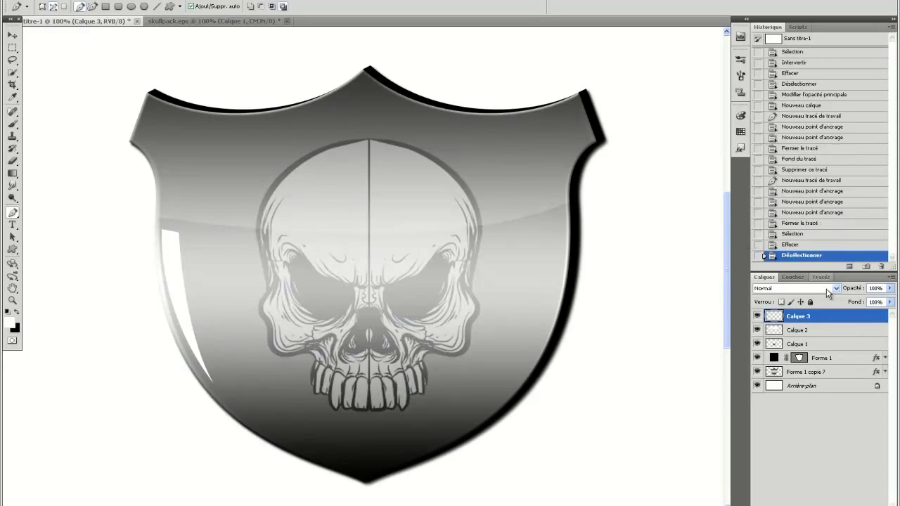
# Try blending modes such as Superposition on the edge highlight, settle on Lumière tamisée, and move the highlight up slightly.
pyautogui.click(828, 290)
pyautogui.click(772, 100)
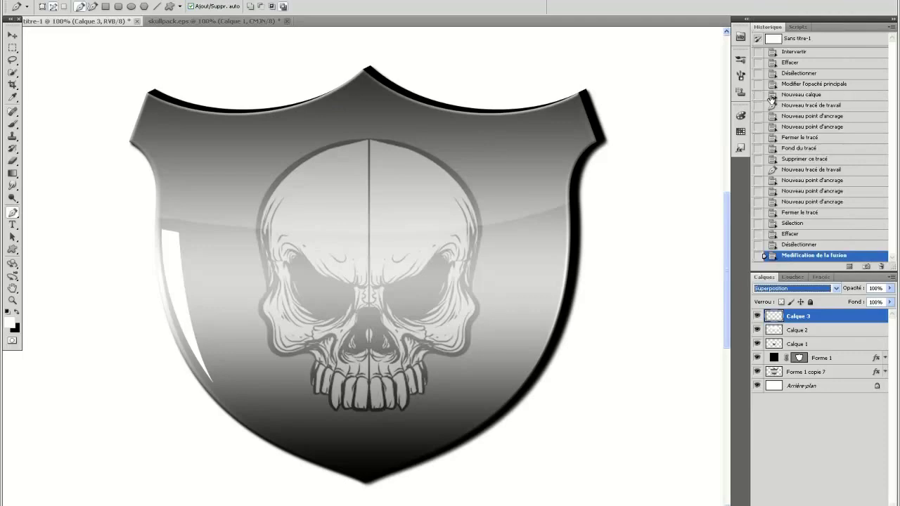
pyautogui.click(835, 287)
pyautogui.click(769, 144)
pyautogui.click(824, 289)
pyautogui.click(788, 151)
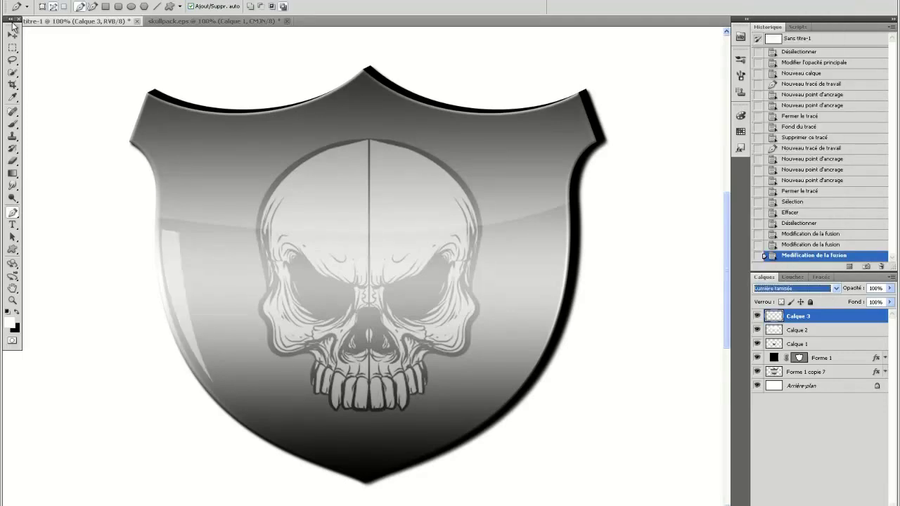
pyautogui.click(13, 34)
pyautogui.moveTo(158, 296); pyautogui.dragTo(180, 286)
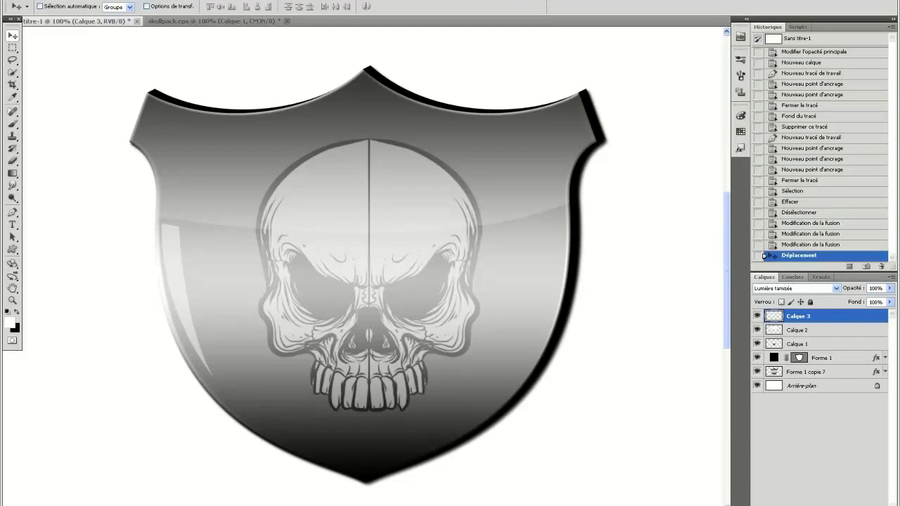
# Create a new layer and choose the 1030 px wing brush, undoing the test stroke made with the 112 px brush.
pyautogui.hotkey('ctrl', 'shift', 'alt', 'n')
pyautogui.click(13, 123)
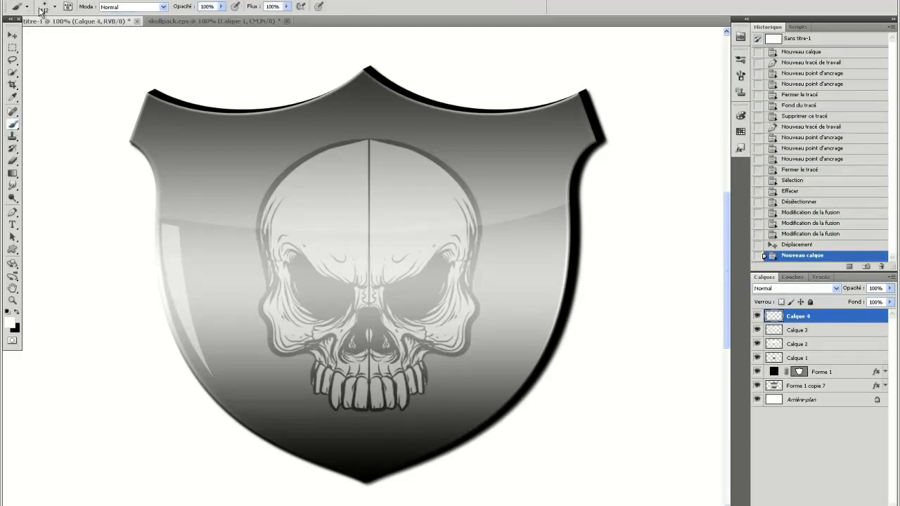
pyautogui.click(170, 104)
pyautogui.click(849, 246)
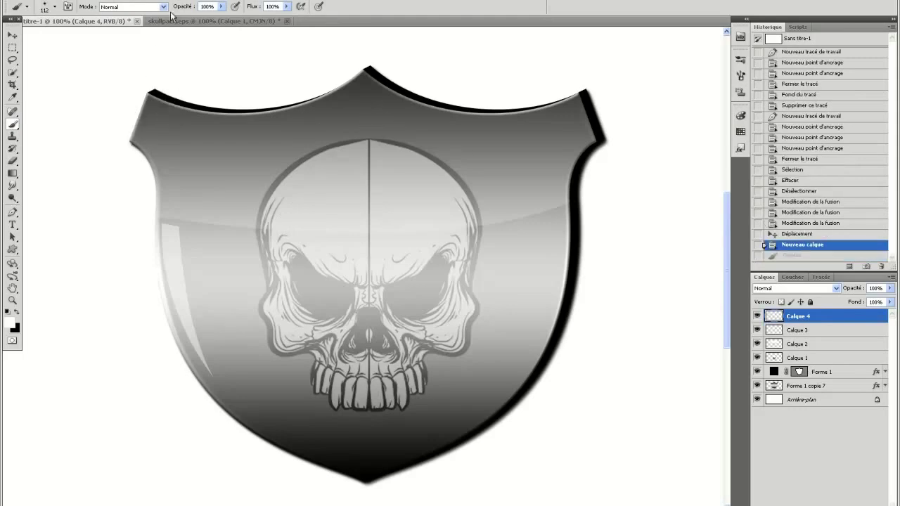
pyautogui.click(46, 8)
pyautogui.scroll(2, 90, 103)
pyautogui.scroll(-2, 90, 103)
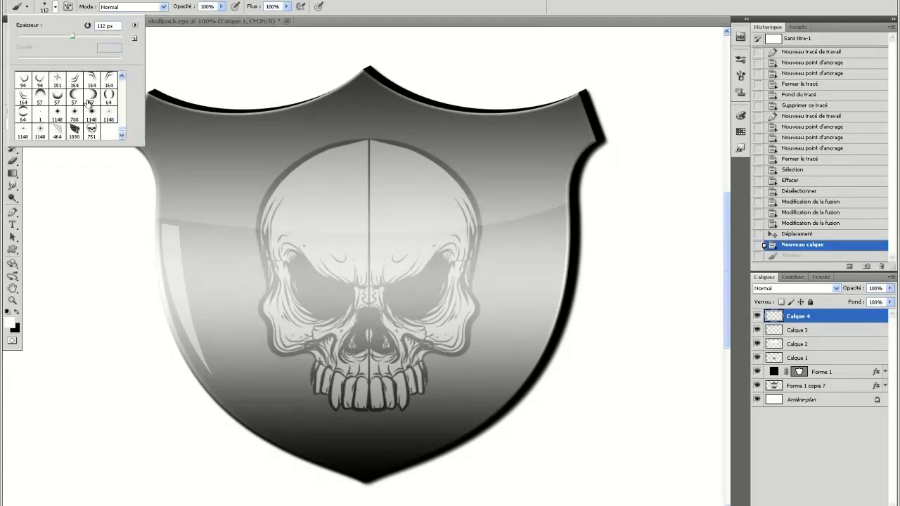
pyautogui.click(74, 133)
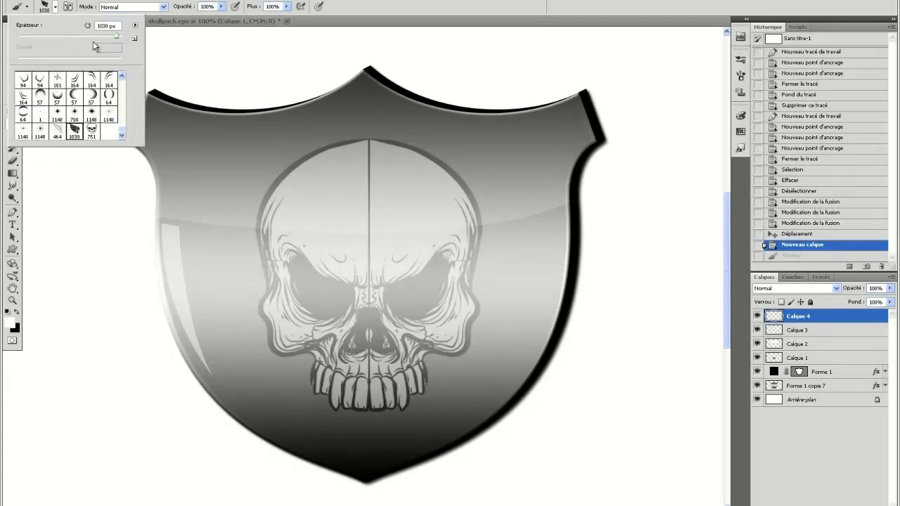
pyautogui.click(376, 12)
# Undo a first wing stamp made at 100% zoom and stamp one white wing over the shield at 50% zoom.
pyautogui.click(91, 303)
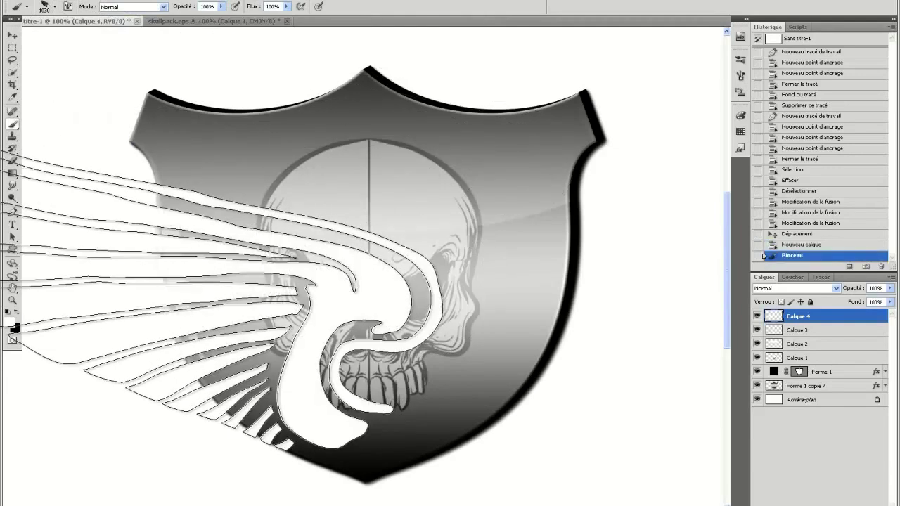
pyautogui.click(823, 245)
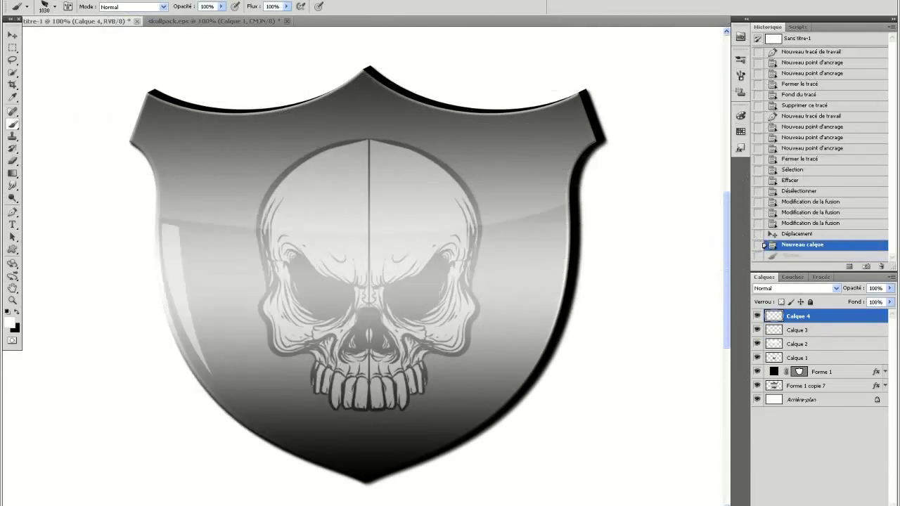
pyautogui.click(422, 1)
pyautogui.click(422, 10)
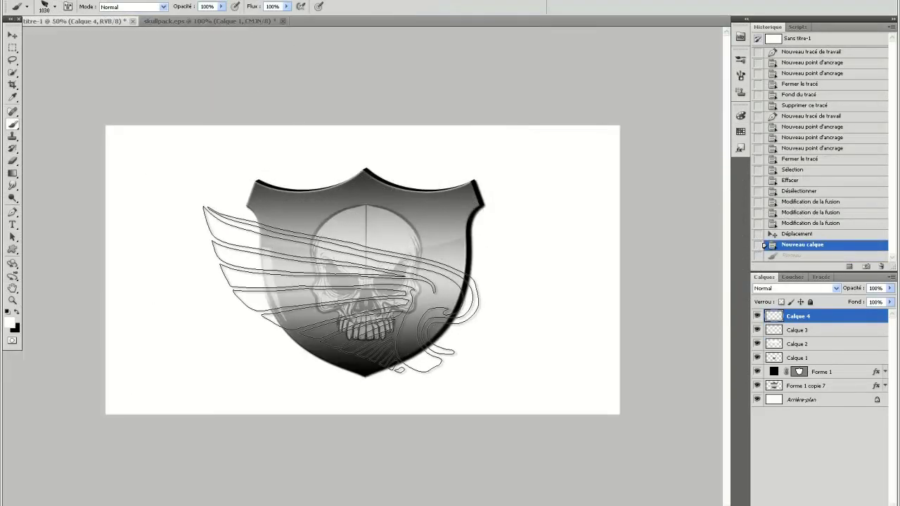
pyautogui.click(331, 296)
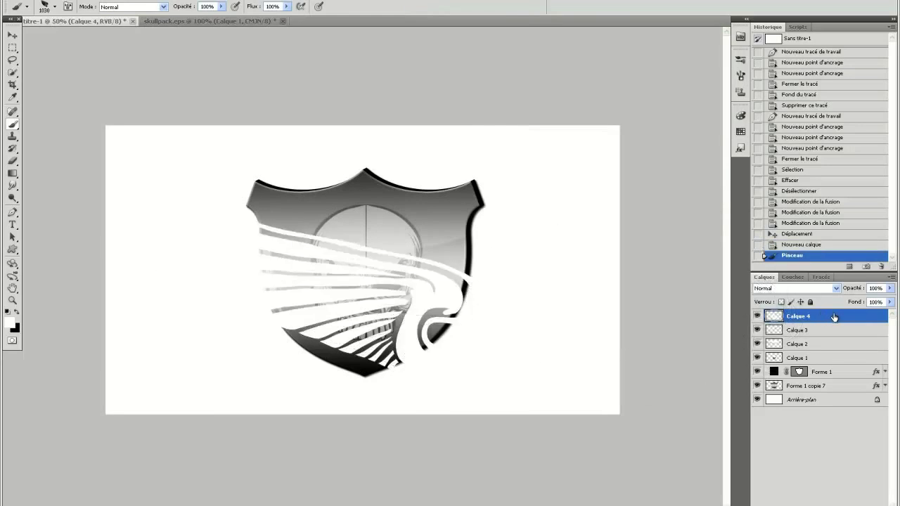
# Apply a red Incrustation couleur layer style to the wing layer.
pyautogui.doubleClick(835, 318)
pyautogui.click(326, 394)
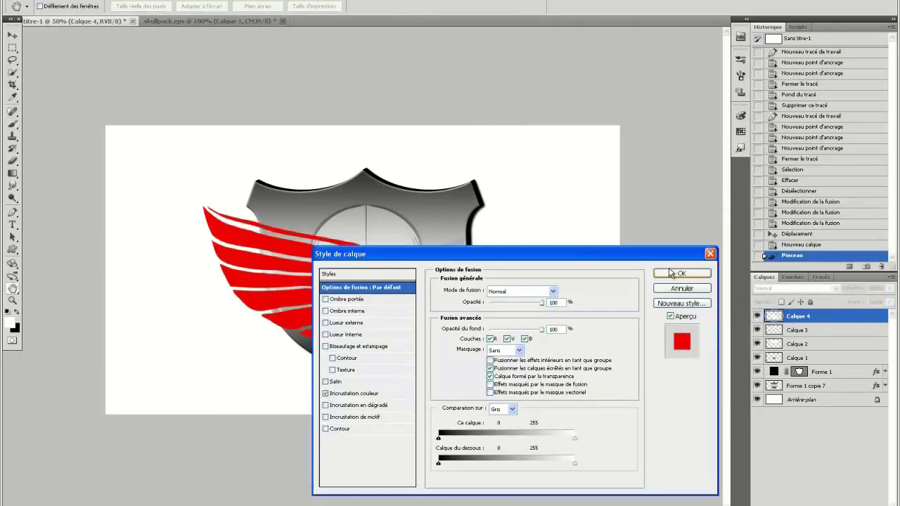
pyautogui.click(679, 274)
pyautogui.press('v')
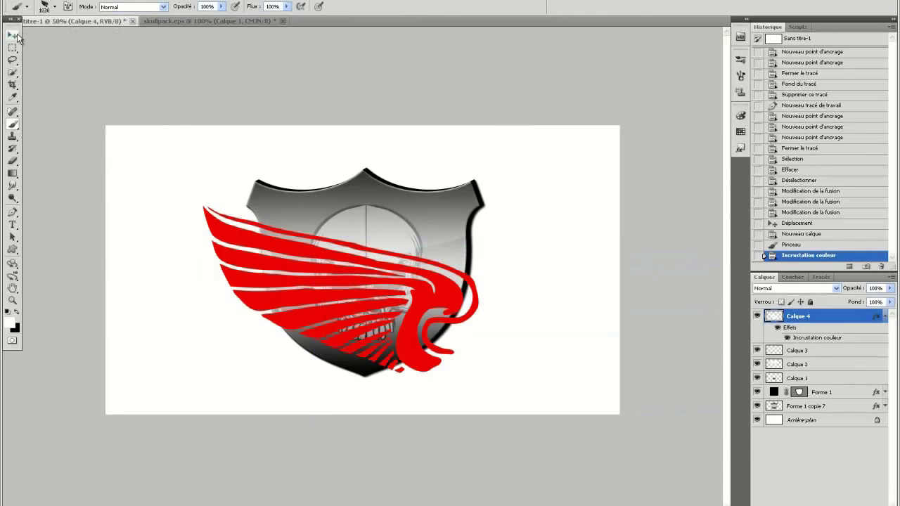
# Move the wing to the shield's upper left, place its layer beneath the skull layer, and scale it to 66.29%.
pyautogui.moveTo(425, 321); pyautogui.dragTo(310, 232)
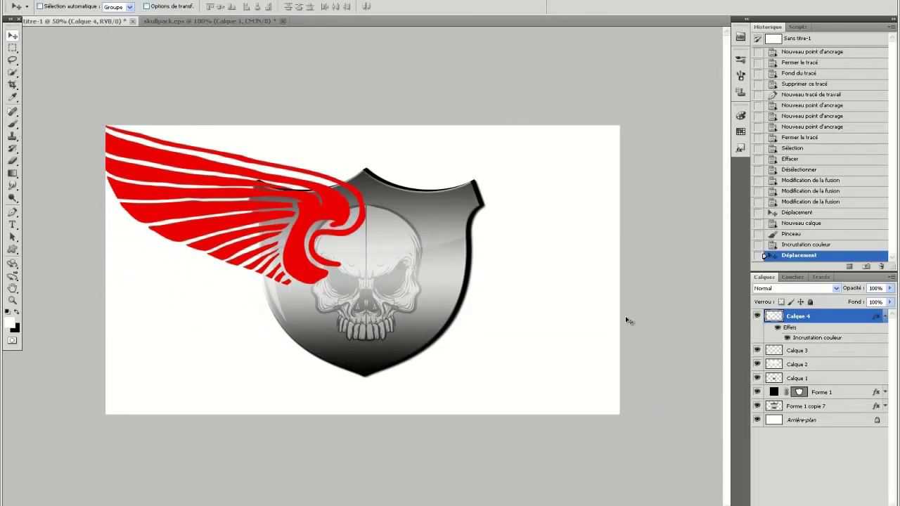
pyautogui.moveTo(824, 320); pyautogui.dragTo(827, 363)
pyautogui.click(59, 1)
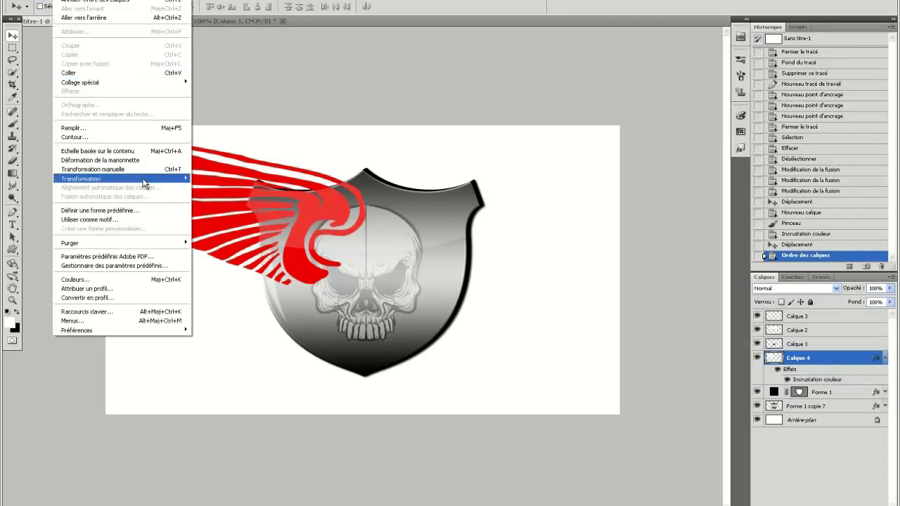
pyautogui.click(112, 174)
pyautogui.moveTo(367, 287); pyautogui.dragTo(288, 235)
pyautogui.moveTo(244, 206); pyautogui.dragTo(298, 253)
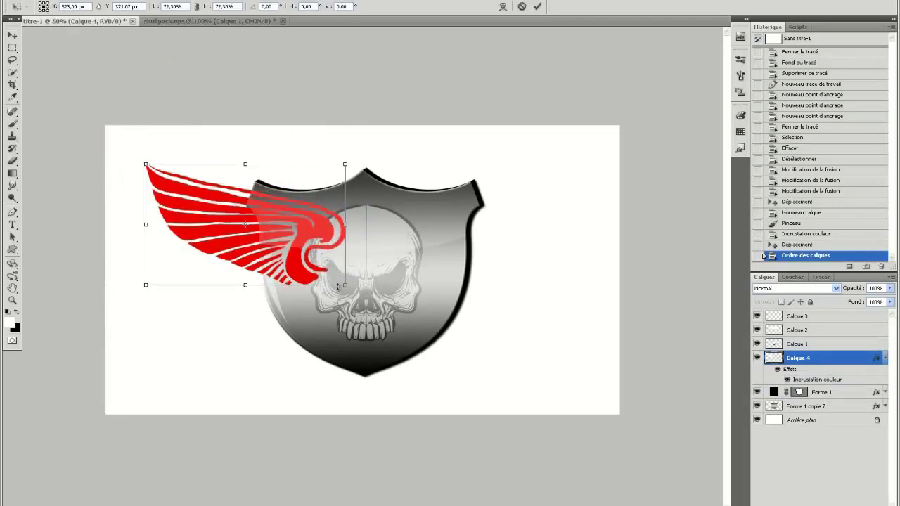
pyautogui.moveTo(350, 289); pyautogui.dragTo(315, 259)
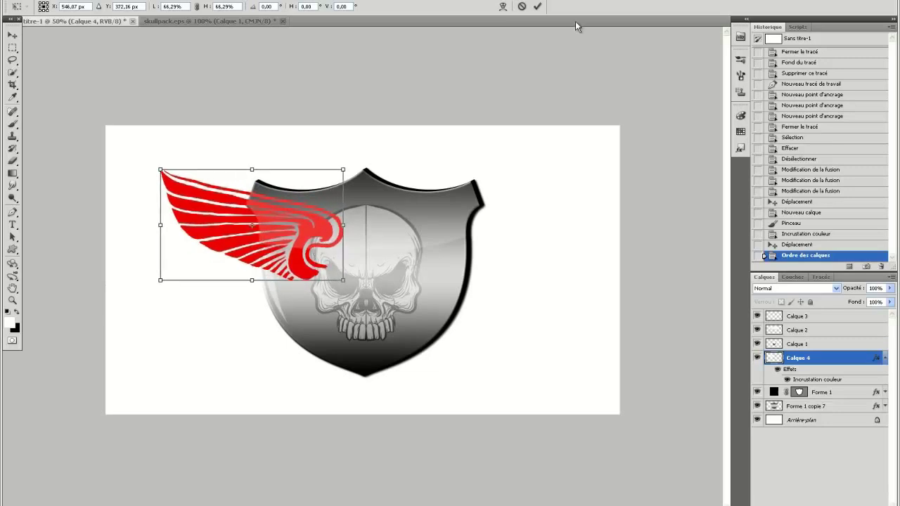
pyautogui.click(538, 7)
# Set the wing layer's blending mode to Lumière tamisée, remove its Incrustation couleur, and shift the wing slightly right.
pyautogui.click(827, 288)
pyautogui.click(797, 172)
pyautogui.doubleClick(842, 368)
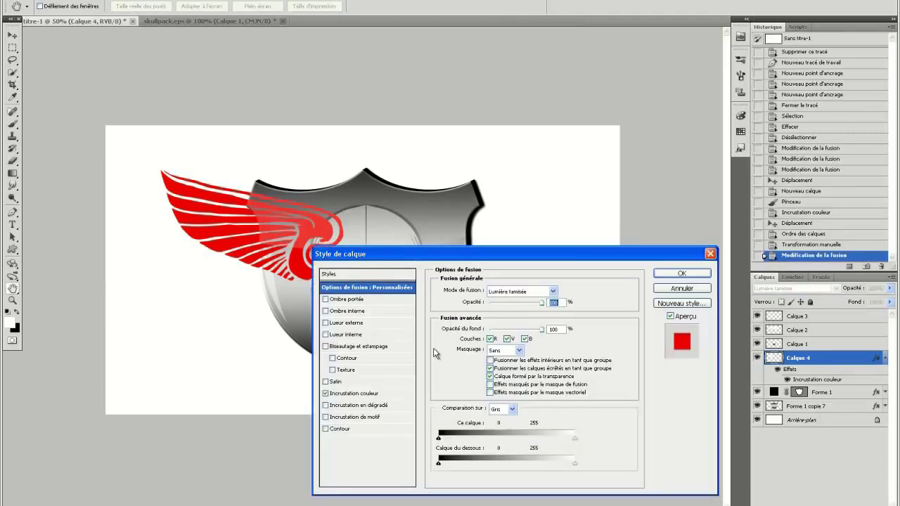
pyautogui.click(326, 394)
pyautogui.click(680, 272)
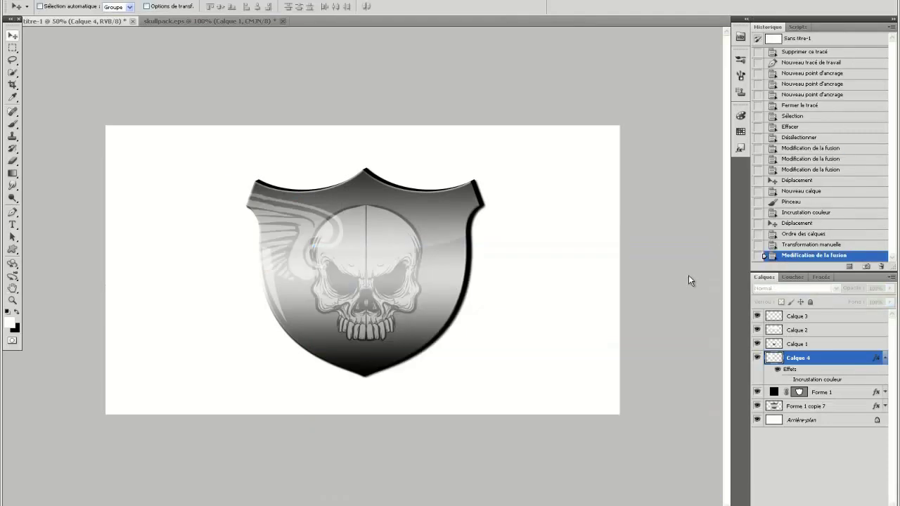
pyautogui.moveTo(281, 283); pyautogui.dragTo(299, 283)
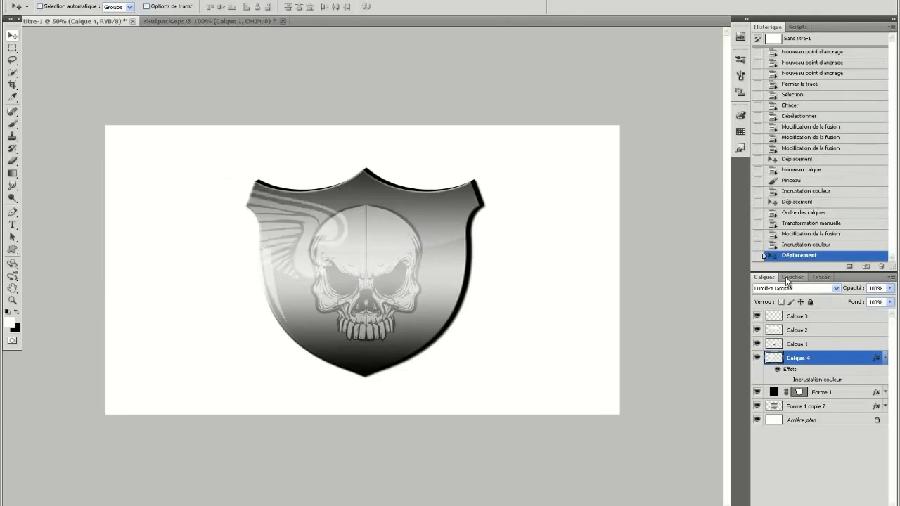
# Set the wing layer's blending mode to Normal, add an Ombre portée style, and shift the wing slightly left.
pyautogui.click(793, 288)
pyautogui.click(763, 11)
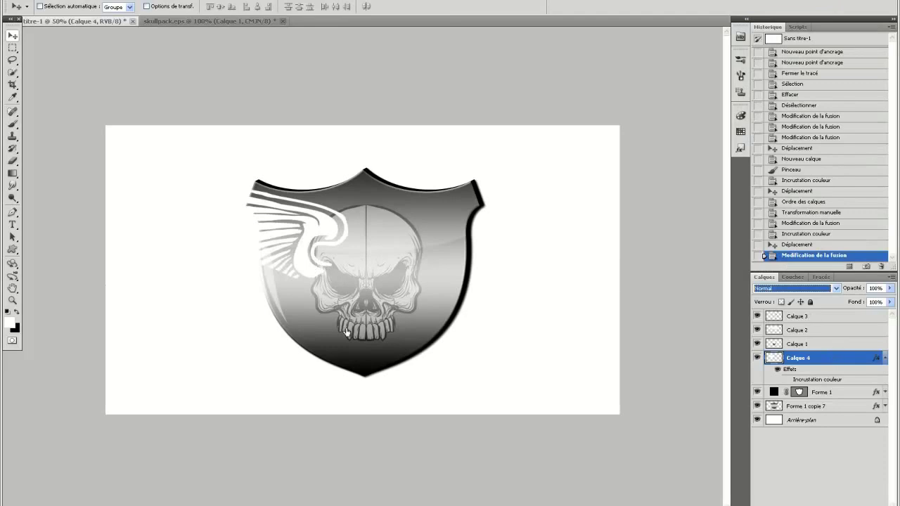
pyautogui.click(325, 299)
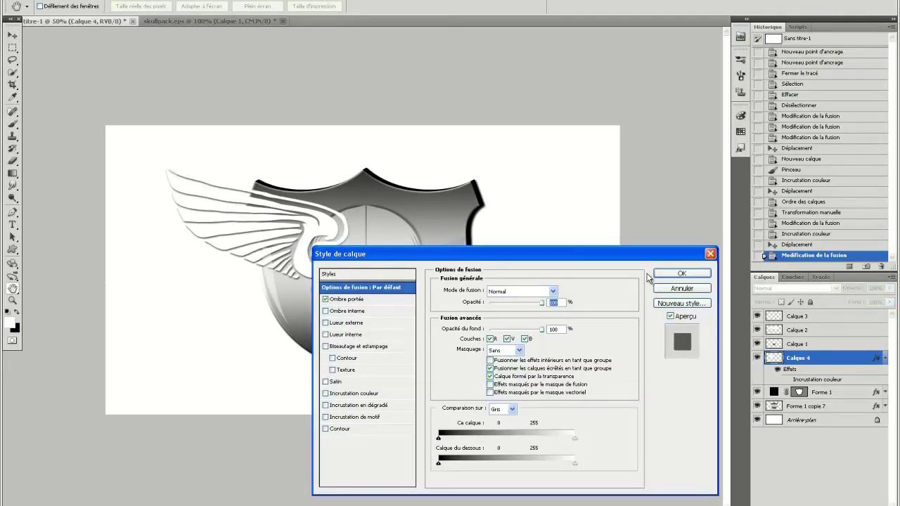
pyautogui.click(678, 273)
pyautogui.moveTo(313, 278); pyautogui.dragTo(303, 278)
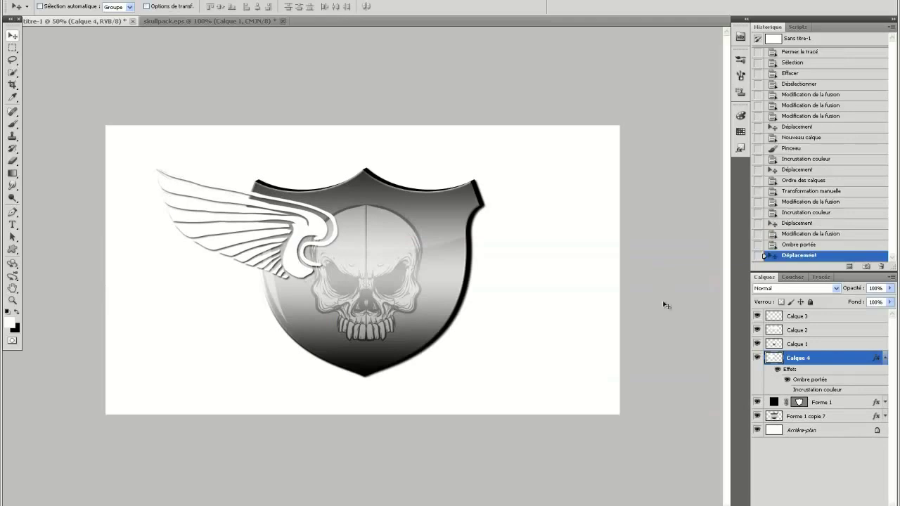
# Set the wing layer's blending mode to Lumière tamisée and move the wing up over the shield's upper corner.
pyautogui.click(831, 289)
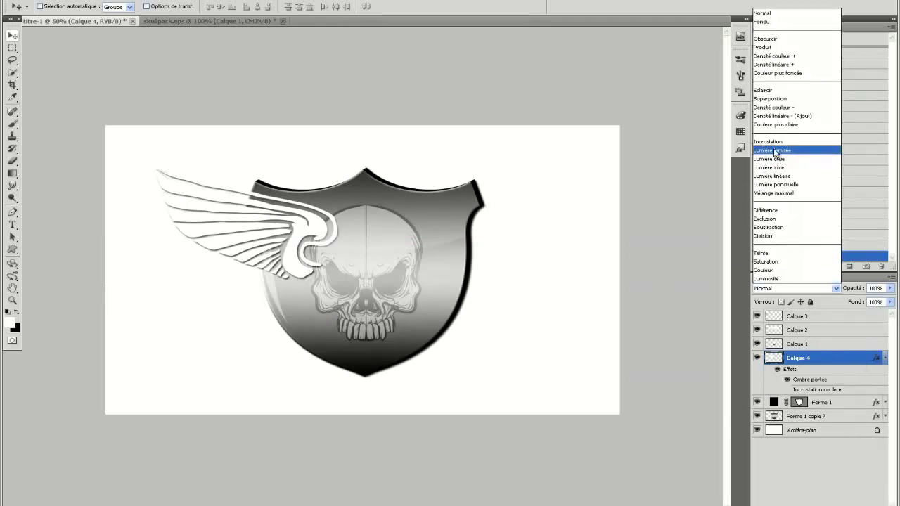
pyautogui.click(774, 147)
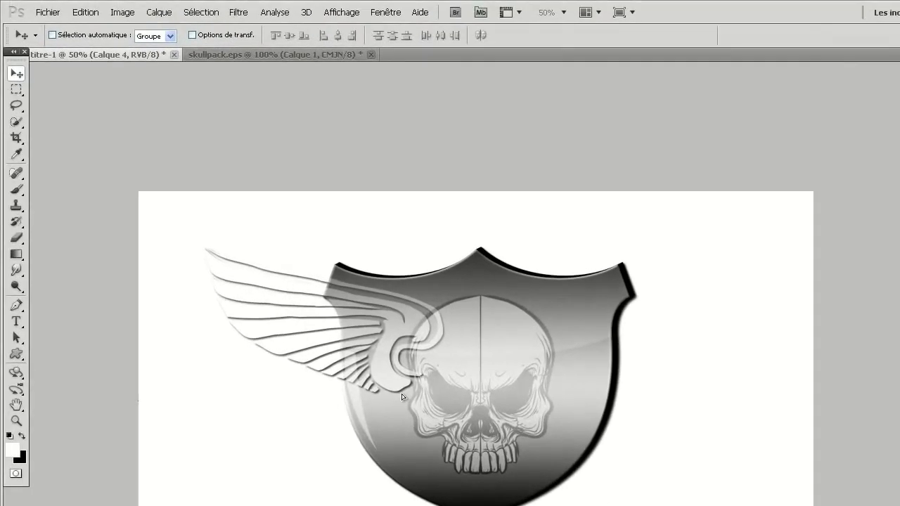
pyautogui.moveTo(403, 398); pyautogui.dragTo(399, 347)
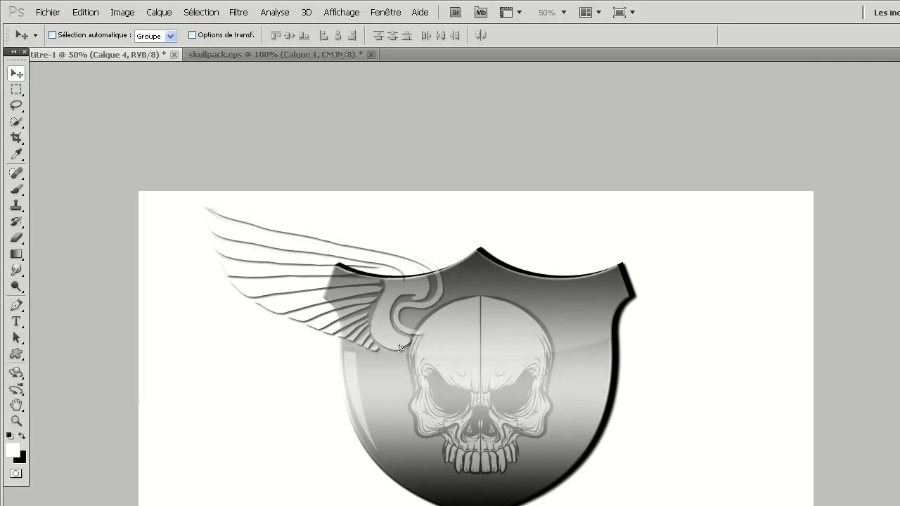
# Rotate the wing about 27.5° counterclockwise and position its root against the left side of the skull.
pyautogui.click(85, 12)
pyautogui.click(162, 249)
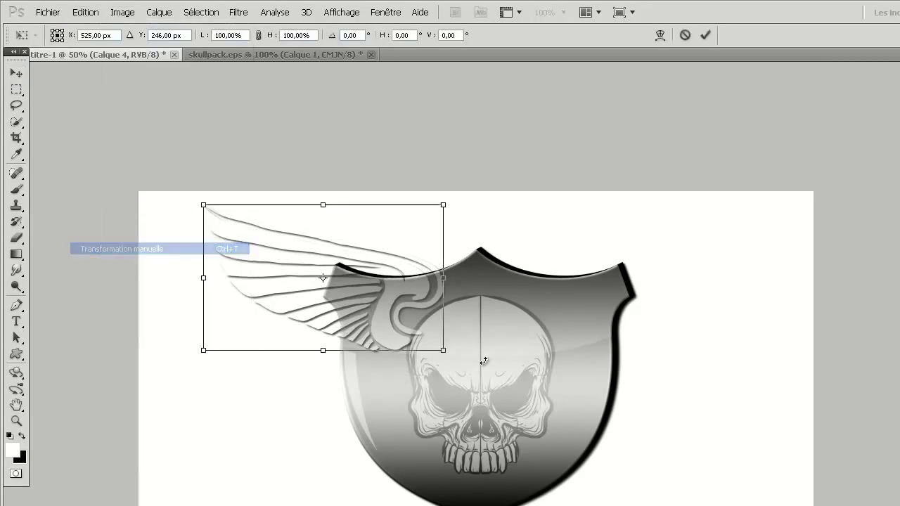
pyautogui.moveTo(484, 361); pyautogui.dragTo(499, 320)
pyautogui.moveTo(395, 295); pyautogui.dragTo(380, 351)
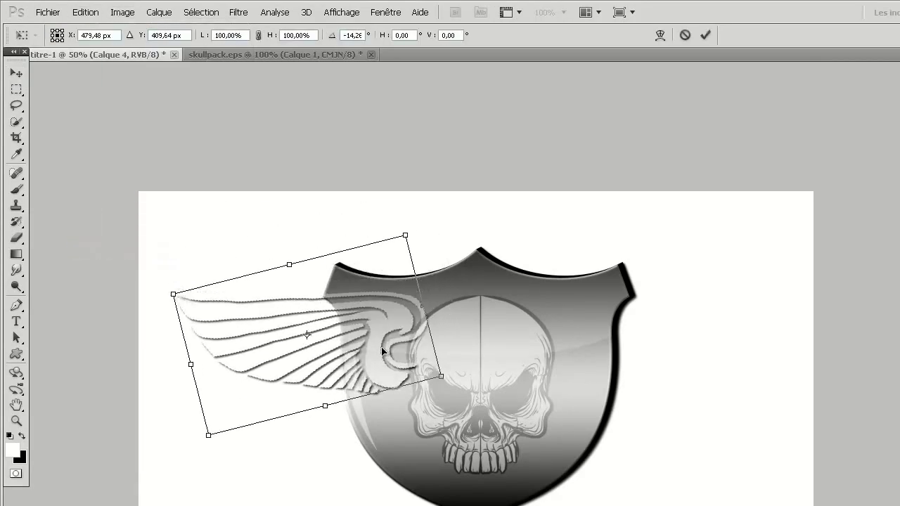
pyautogui.moveTo(519, 364); pyautogui.dragTo(496, 310)
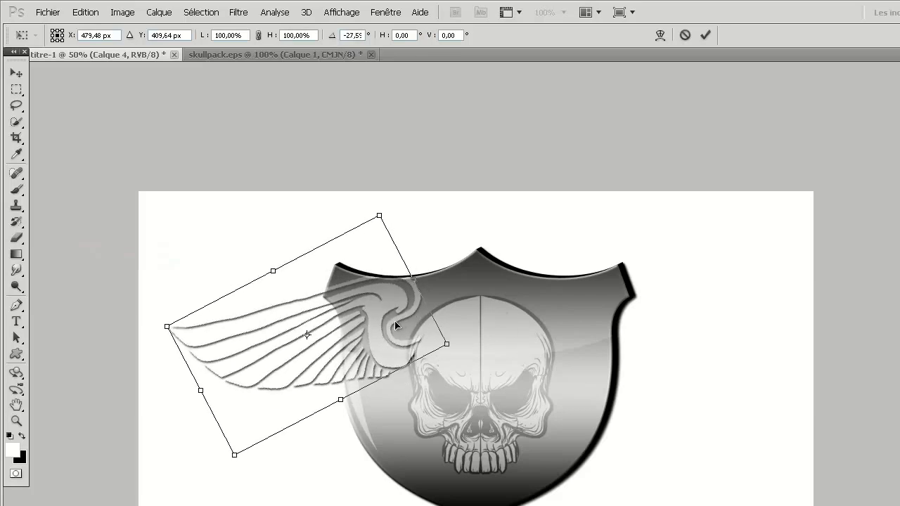
pyautogui.moveTo(398, 322); pyautogui.dragTo(398, 363)
pyautogui.click(706, 35)
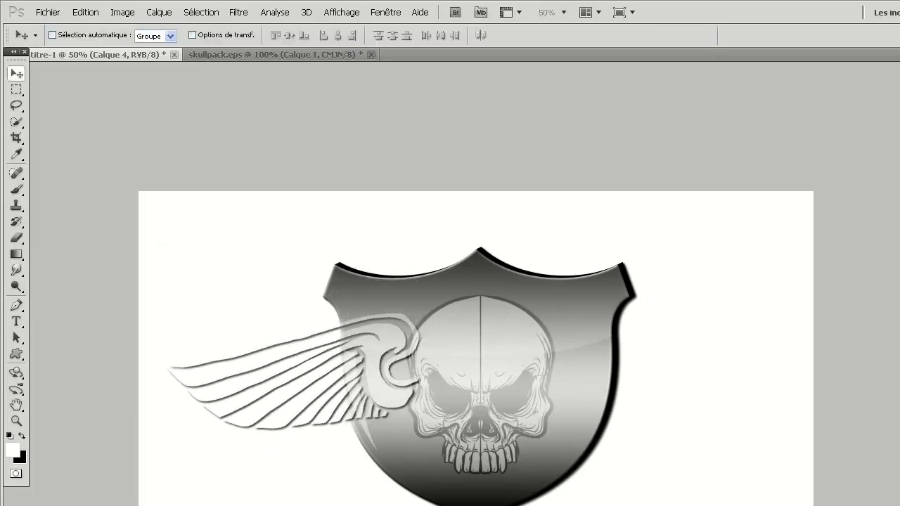
# Erase the parts of the wing overlapping the skull's edge with a smaller soft eraser at 0% hardness.
pyautogui.press('e')
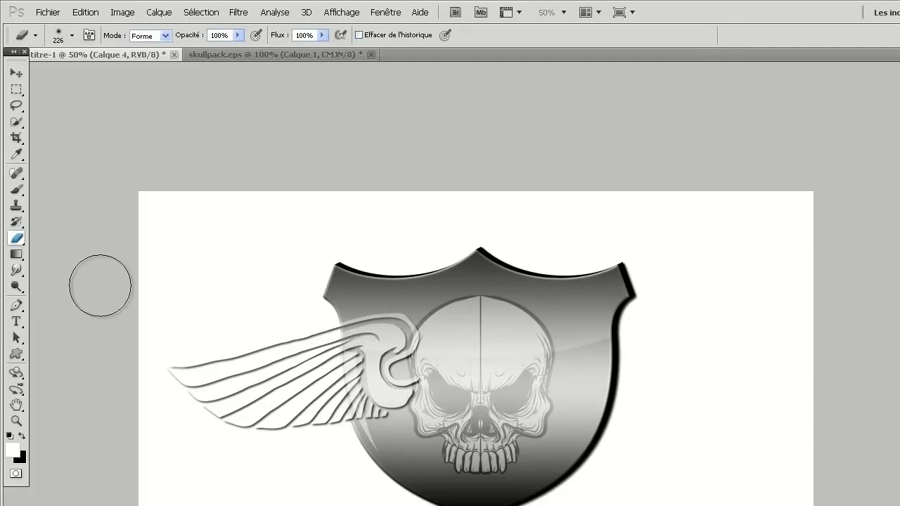
pyautogui.click(73, 35)
pyautogui.click(63, 63)
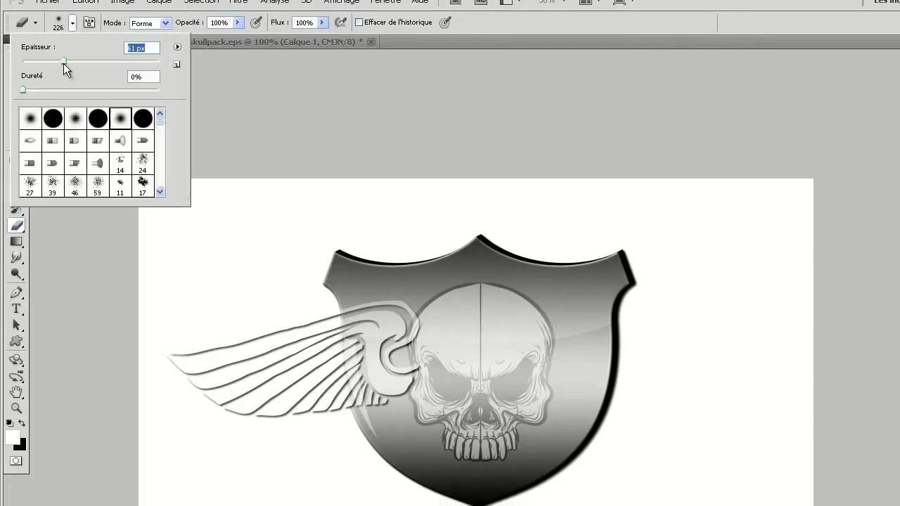
pyautogui.click(431, 379)
pyautogui.moveTo(426, 382); pyautogui.dragTo(428, 362)
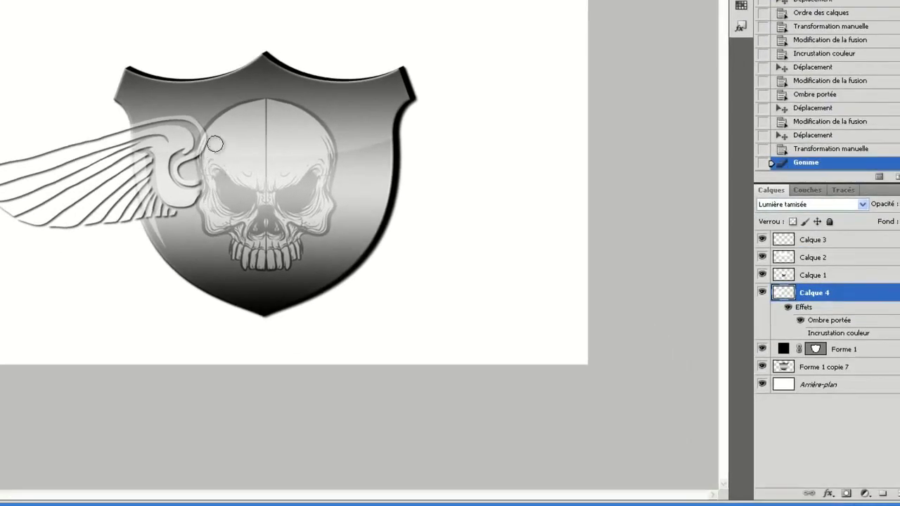
pyautogui.moveTo(206, 156); pyautogui.dragTo(205, 159)
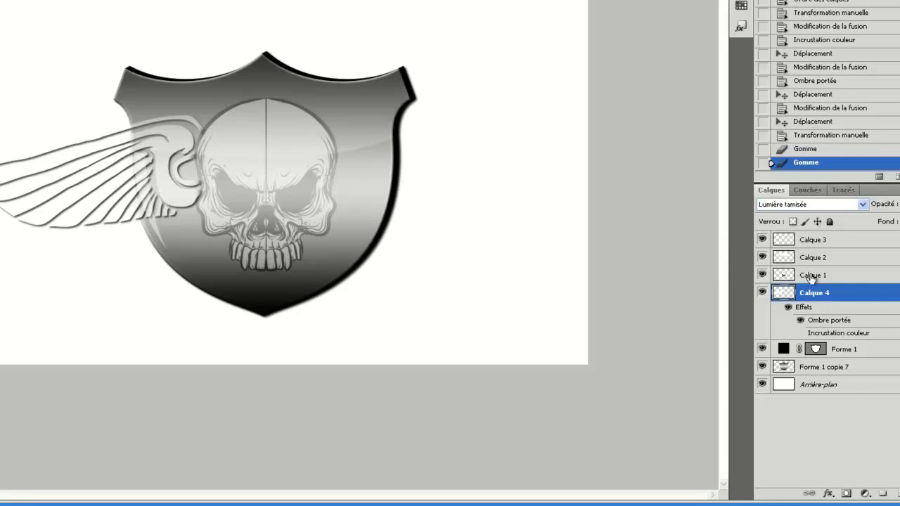
# Duplicate the wing layer, flip the copy with Symétrie axe horizontal, and place it on the skull's right side as a matching wing.
pyautogui.rightClick(872, 290)
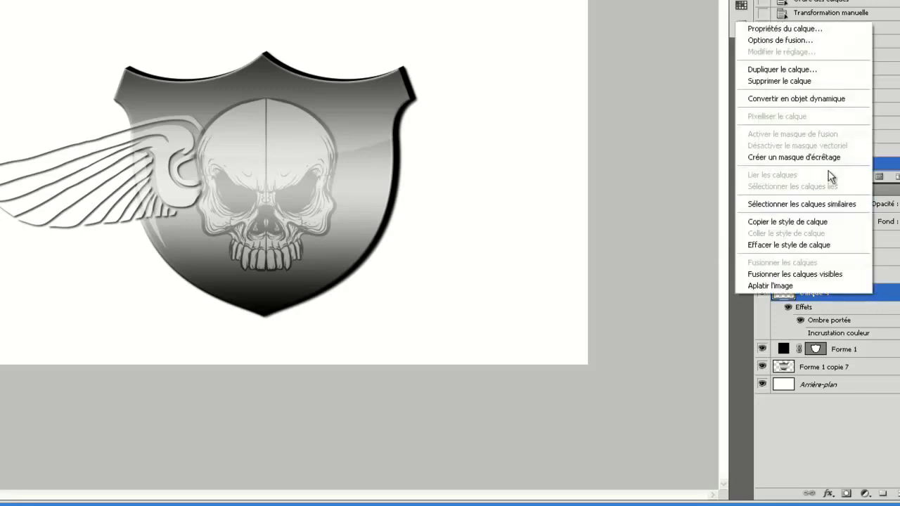
pyautogui.click(784, 71)
pyautogui.click(512, 29)
pyautogui.hotkey('alt', 'e')
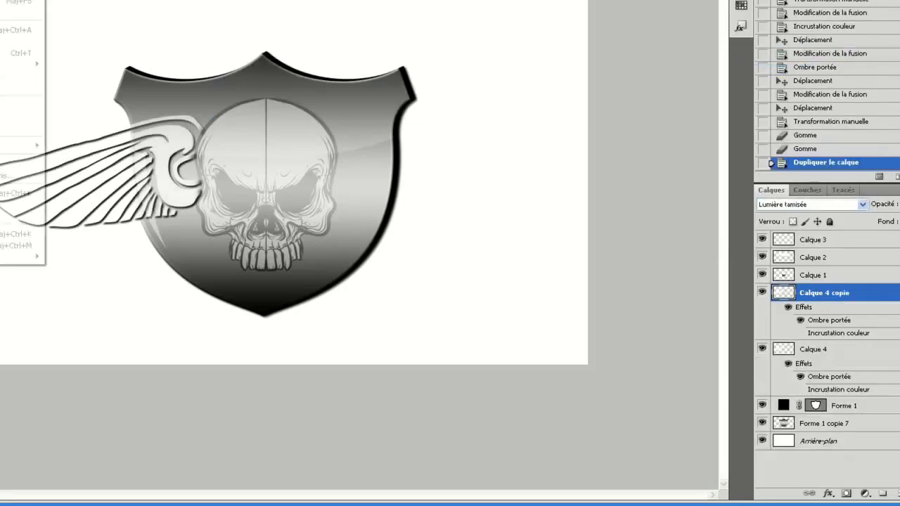
pyautogui.moveTo(3, 65)
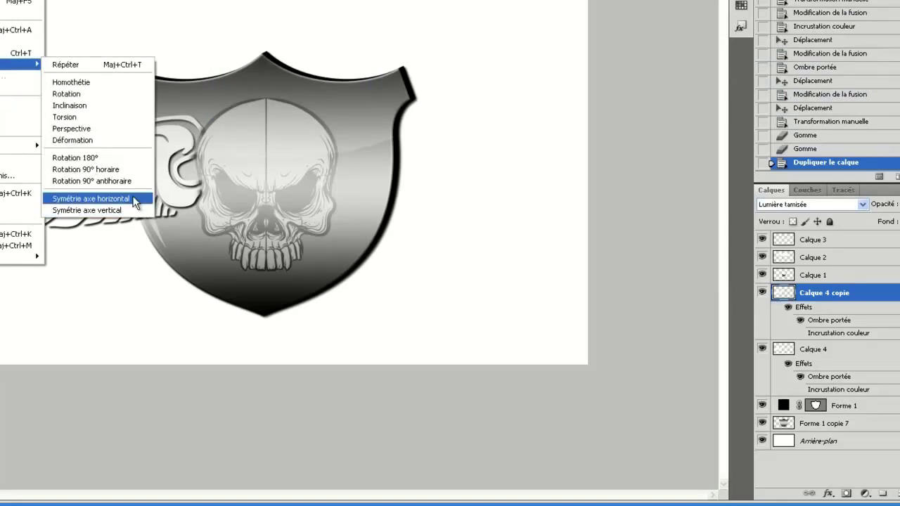
pyautogui.click(91, 199)
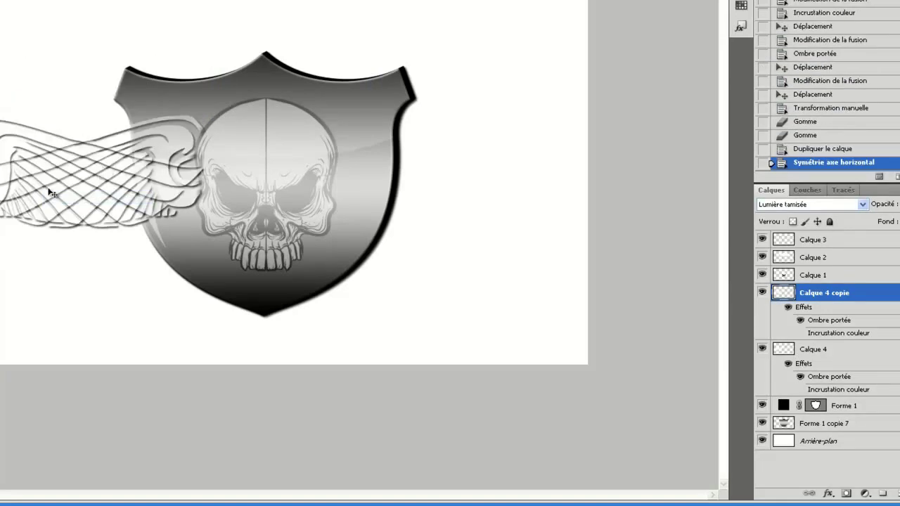
pyautogui.moveTo(43, 190); pyautogui.dragTo(408, 183)
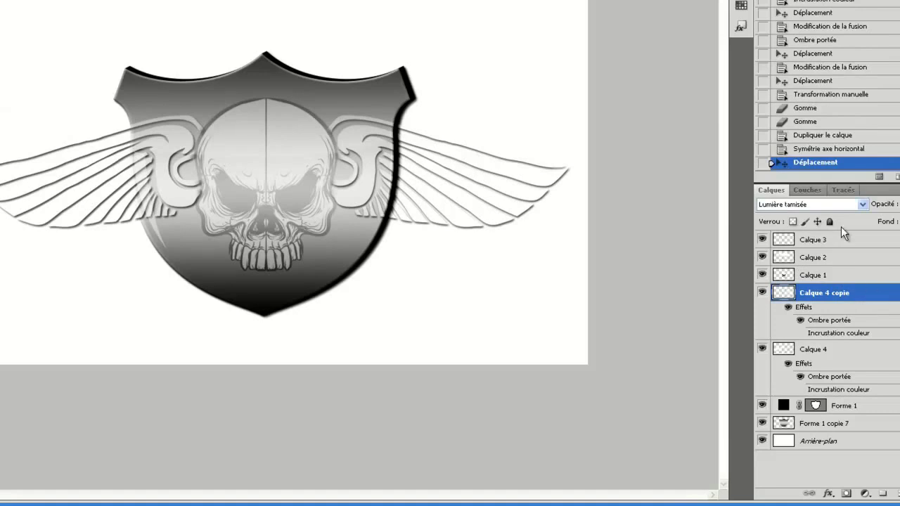
pyautogui.click(763, 441)
pyautogui.click(762, 441)
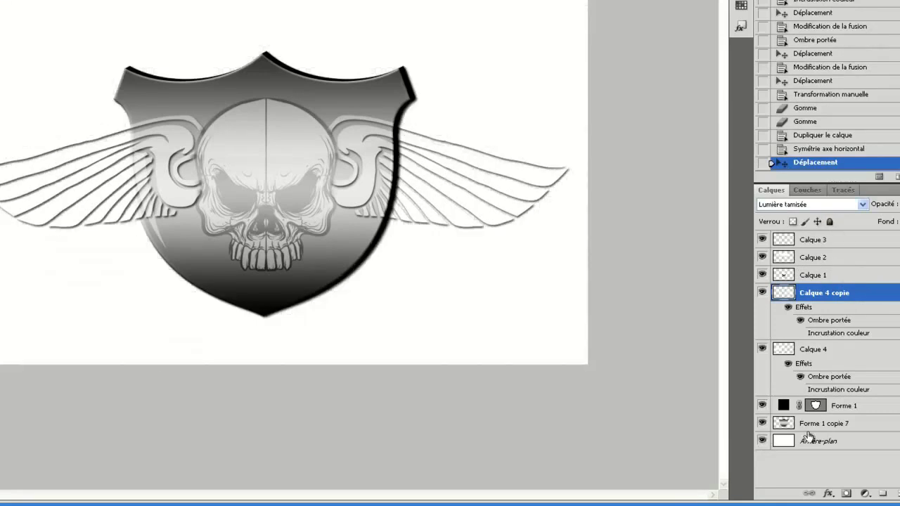
# Create a new layer above Calque 3 and add the text COd over the skull in the Ethnocentric font.
pyautogui.click(857, 244)
pyautogui.click(883, 494)
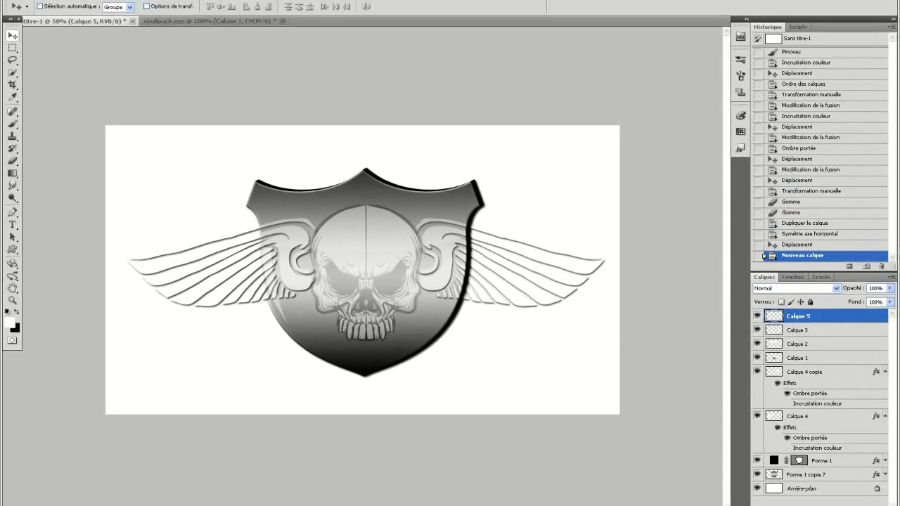
pyautogui.click(13, 224)
pyautogui.click(308, 294)
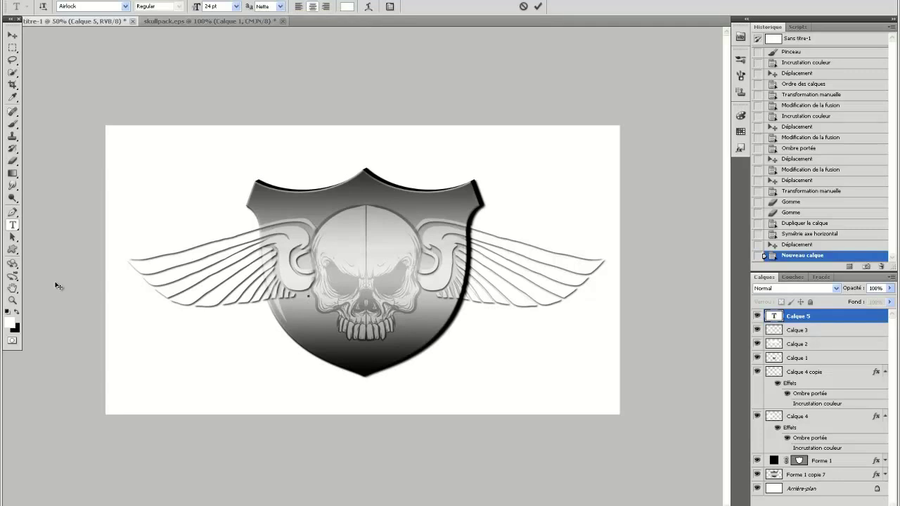
pyautogui.write('ACDC')
pyautogui.doubleClick(318, 287)
pyautogui.click(125, 6)
pyautogui.click(160, 247)
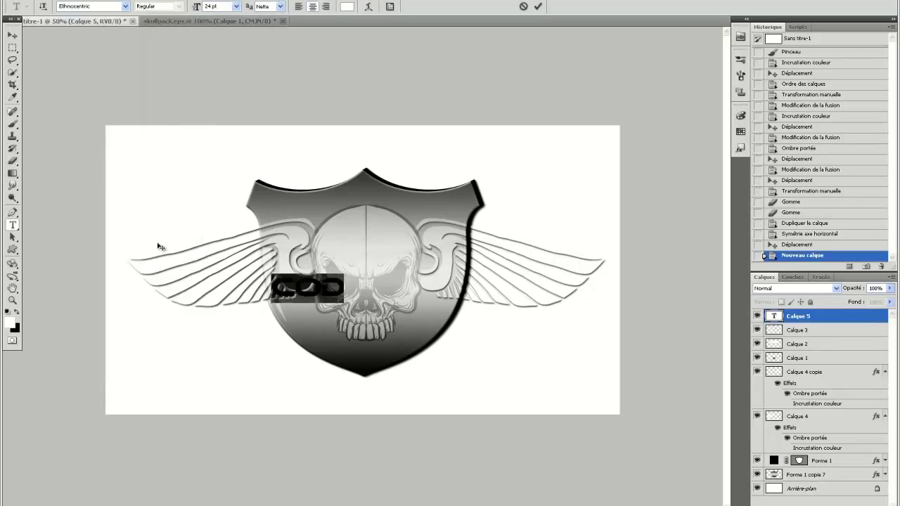
# Scale the COd text to 246.17% and center it across the skull between the two wings.
pyautogui.click(64, 0)
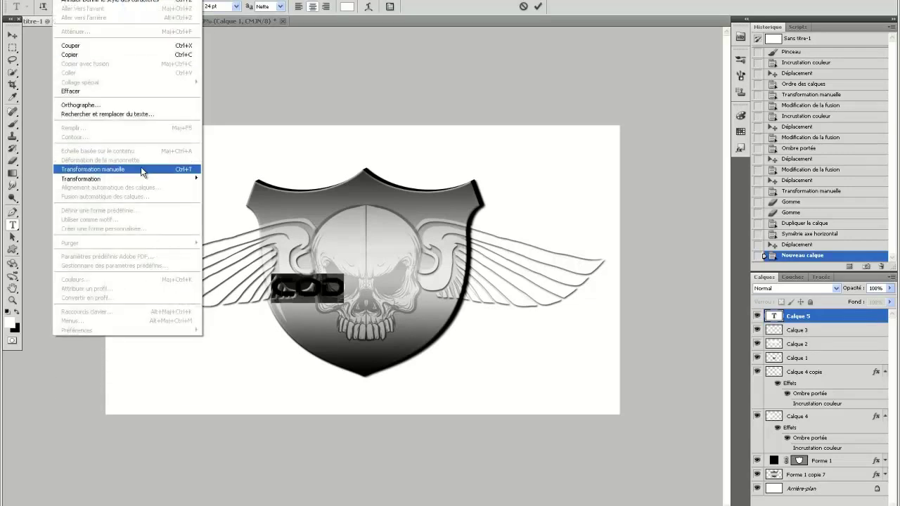
pyautogui.click(176, 169)
pyautogui.moveTo(349, 308); pyautogui.dragTo(454, 346)
pyautogui.moveTo(394, 306); pyautogui.dragTo(394, 273)
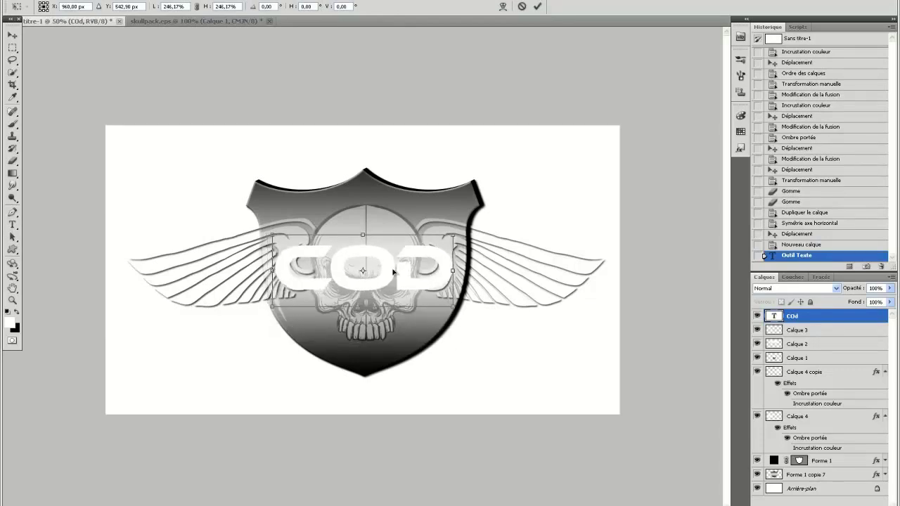
pyautogui.click(536, 6)
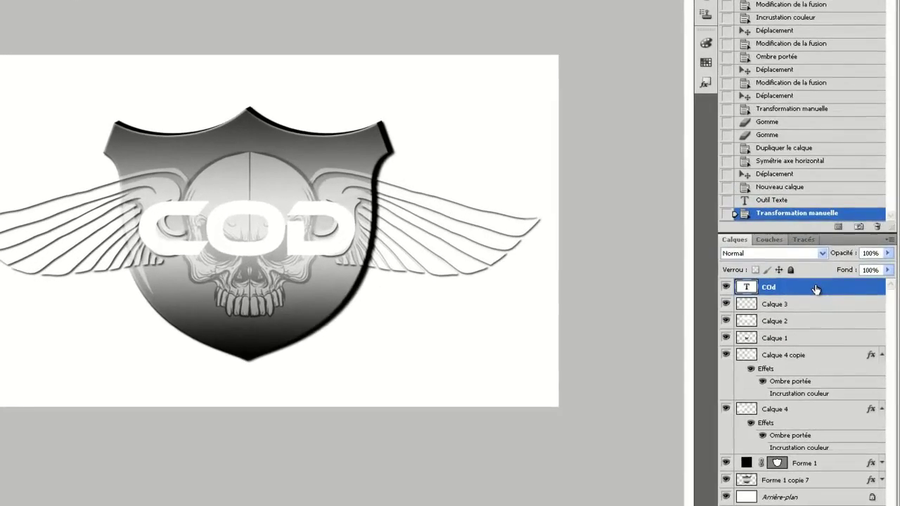
# Open the COd text layer's style presets and toggle its drop shadow on and back off.
pyautogui.doubleClick(831, 318)
pyautogui.moveTo(338, 218); pyautogui.dragTo(605, 55)
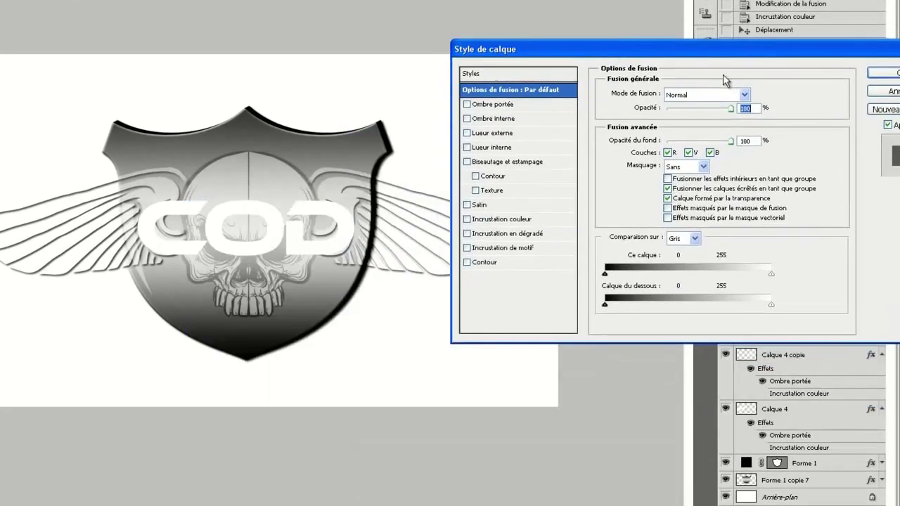
pyautogui.click(484, 75)
pyautogui.moveTo(535, 56); pyautogui.dragTo(475, 18)
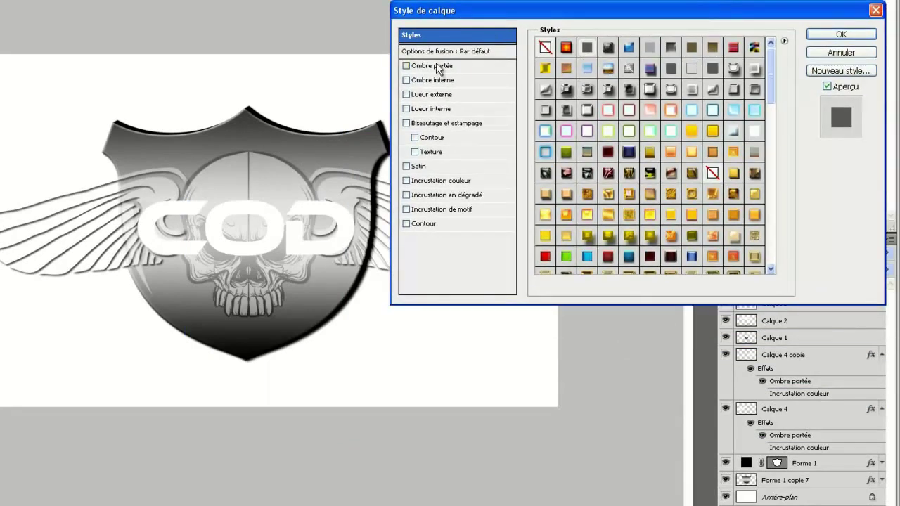
pyautogui.click(406, 65)
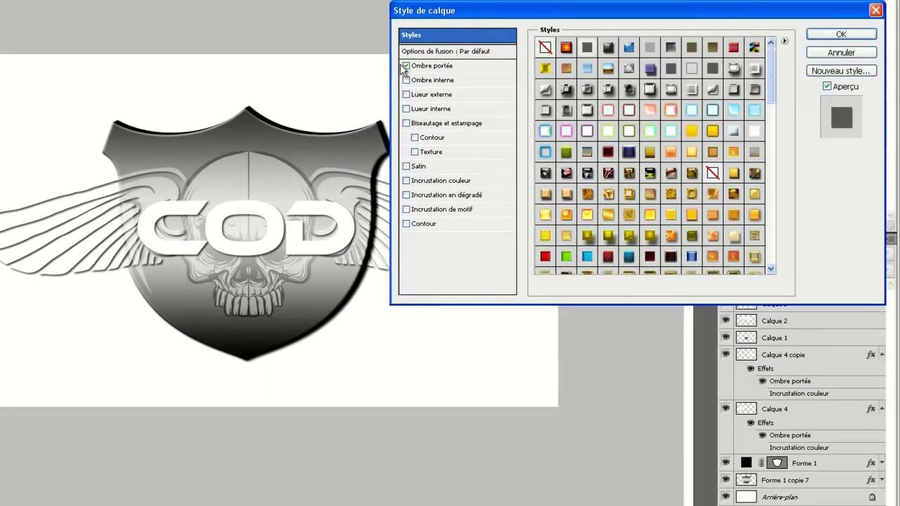
pyautogui.click(406, 66)
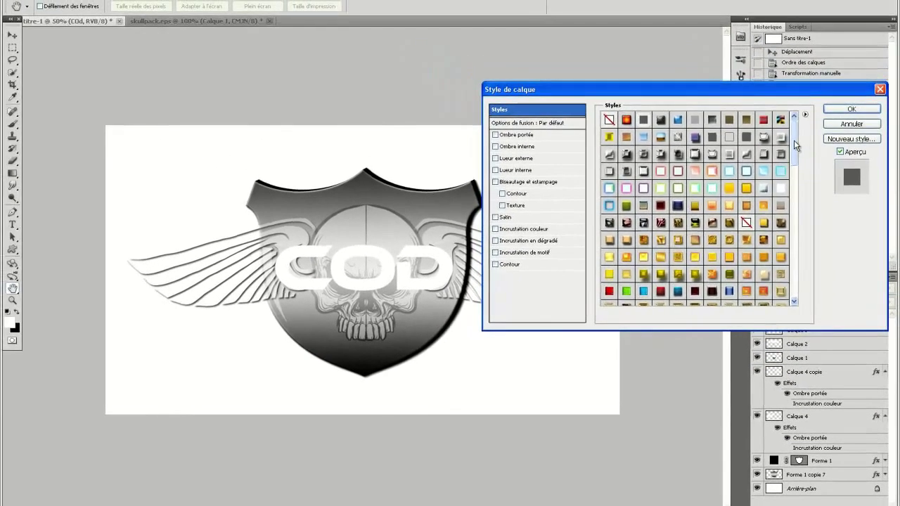
# Try blue, orange, green, teal and gold-rimmed style presets on the COd text.
pyautogui.moveTo(772, 72); pyautogui.dragTo(772, 105)
pyautogui.moveTo(796, 167); pyautogui.dragTo(795, 174)
pyautogui.click(731, 176)
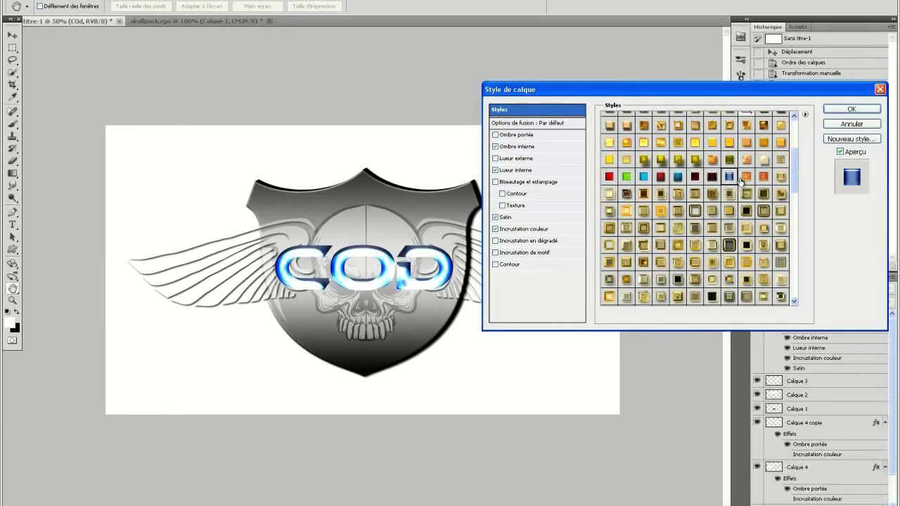
pyautogui.click(746, 179)
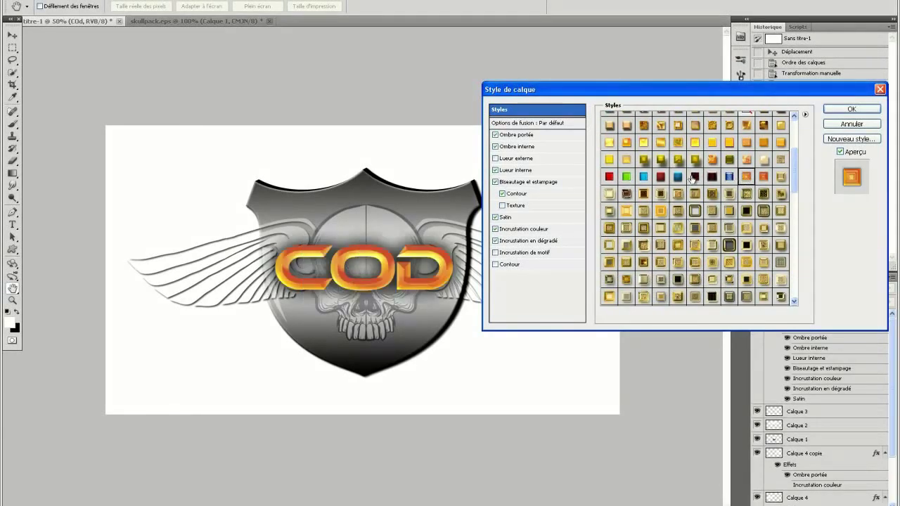
pyautogui.click(643, 177)
pyautogui.click(644, 193)
pyautogui.click(644, 177)
pyautogui.click(626, 177)
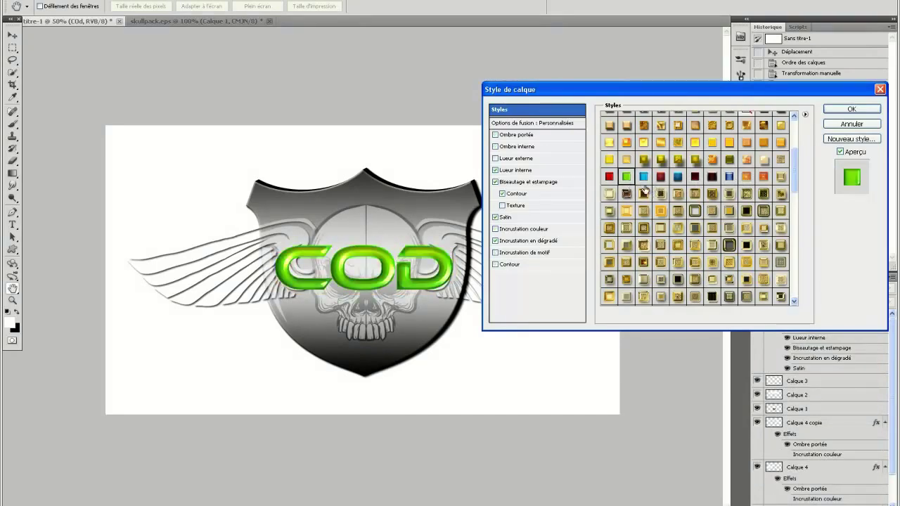
pyautogui.click(676, 178)
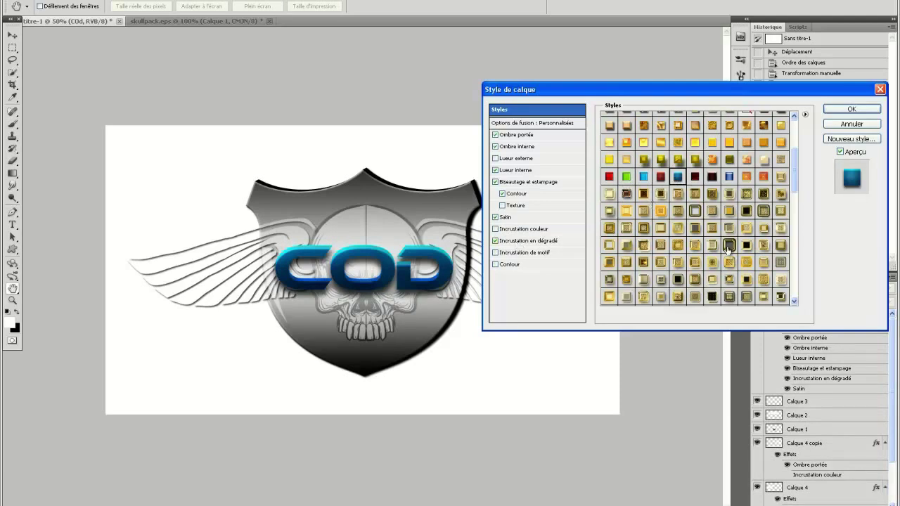
pyautogui.click(781, 177)
# Apply the chrome preset combining Ombre portée, Biseautage et estampage, Incrustation couleur and Contour to the COd text.
pyautogui.moveTo(795, 164); pyautogui.dragTo(794, 275)
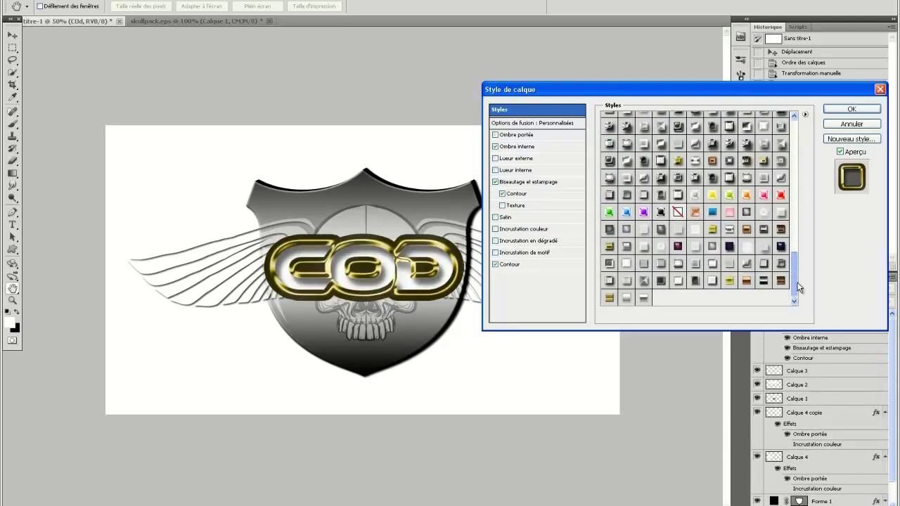
pyautogui.click(731, 230)
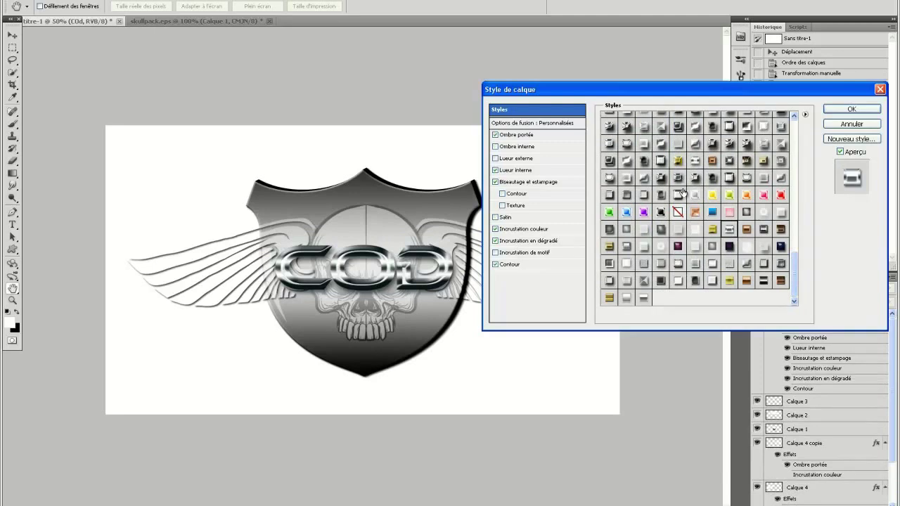
pyautogui.click(658, 232)
pyautogui.click(665, 259)
pyautogui.click(695, 281)
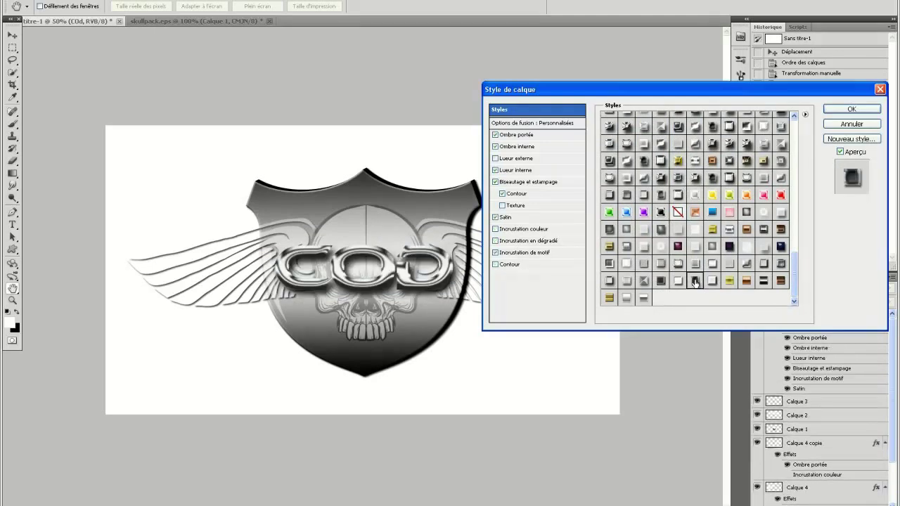
pyautogui.click(643, 281)
pyautogui.click(606, 283)
pyautogui.click(607, 265)
pyautogui.click(606, 283)
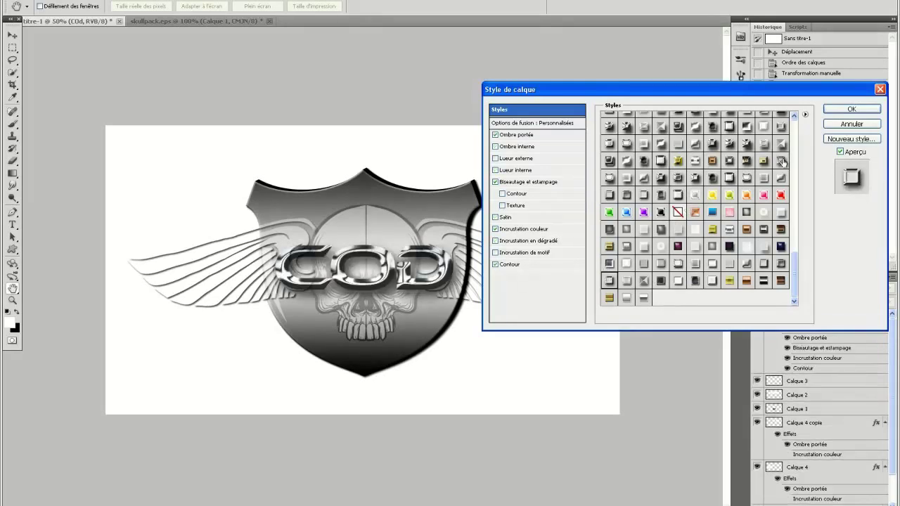
pyautogui.click(850, 110)
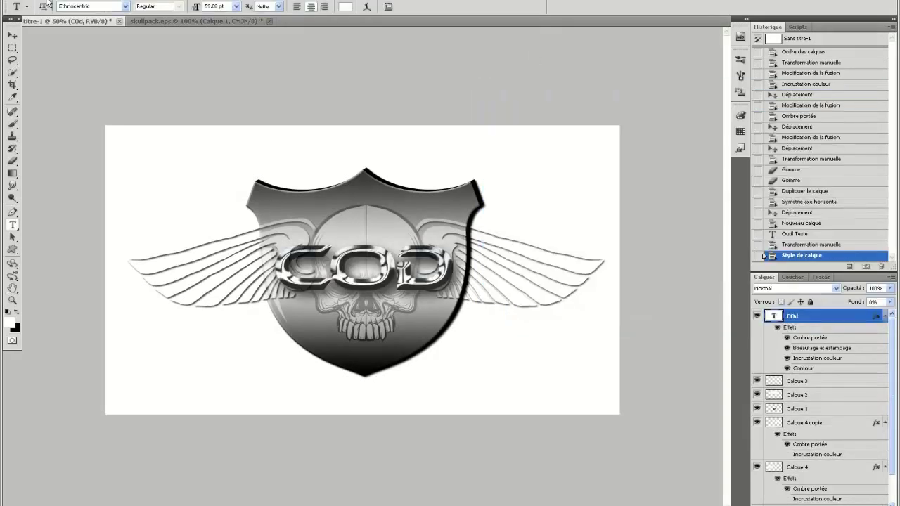
# Enlarge the chrome COd text to about 62.68 pt with a free transform, keeping it centered over the skull.
pyautogui.click(67, 0)
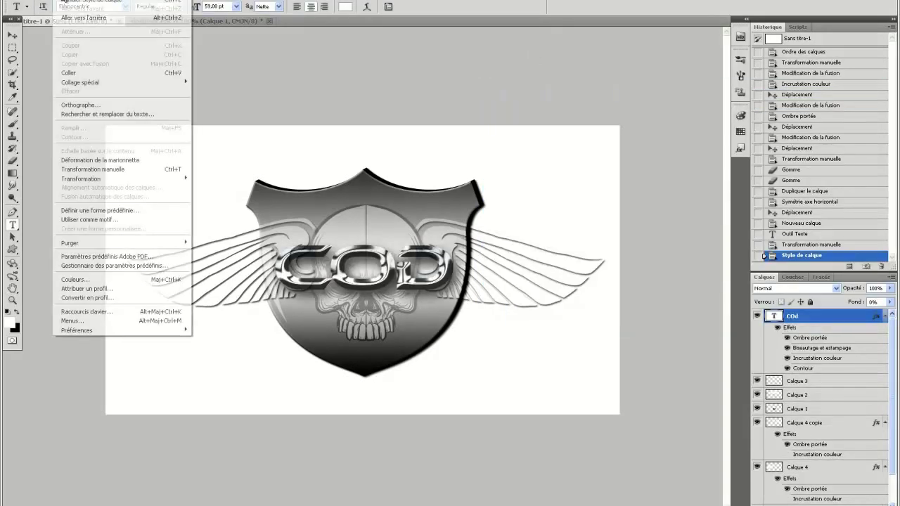
pyautogui.click(138, 169)
pyautogui.moveTo(453, 305); pyautogui.dragTo(460, 309)
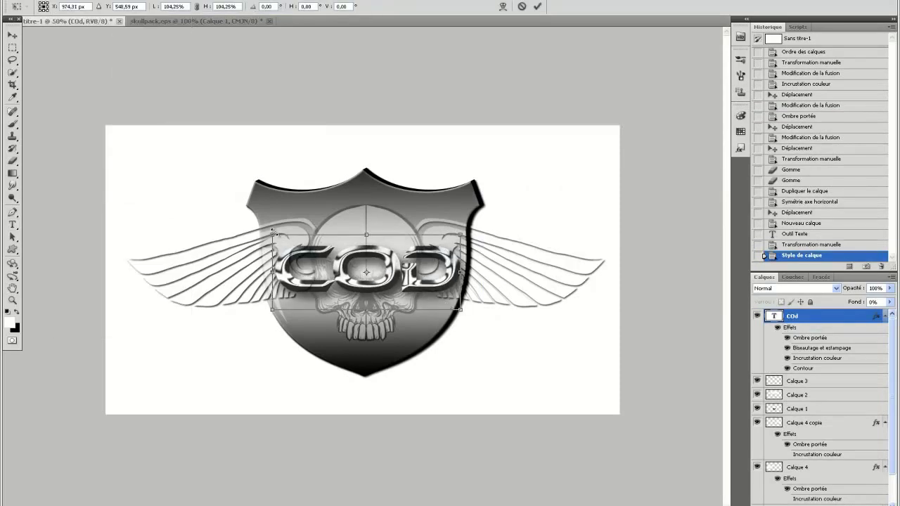
pyautogui.moveTo(273, 230); pyautogui.dragTo(269, 232)
pyautogui.click(539, 7)
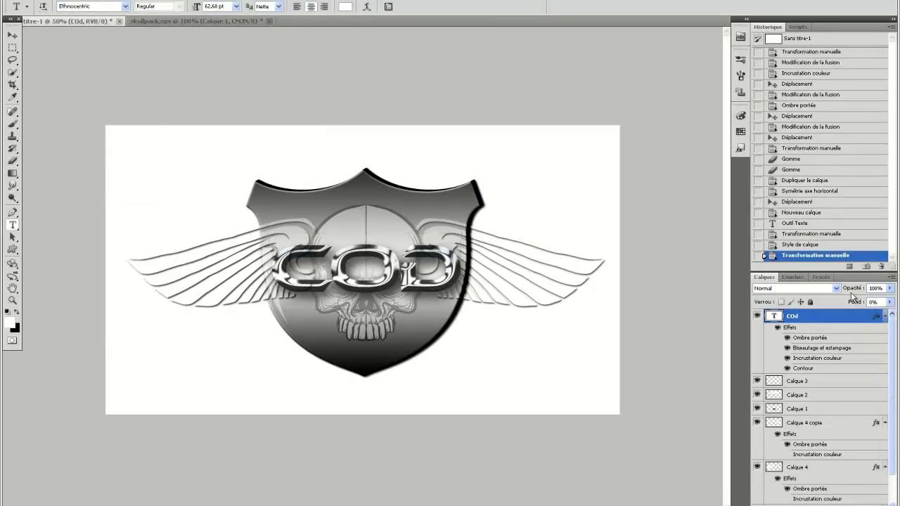
# Collapse the COd layer's effects, duplicate the layer as COd copie and open the copy's style presets.
pyautogui.click(884, 317)
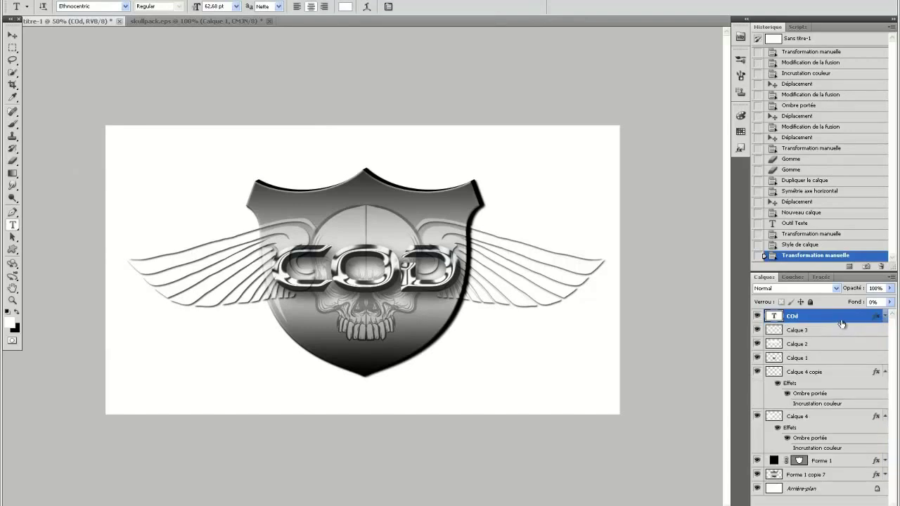
pyautogui.rightClick(842, 324)
pyautogui.click(780, 87)
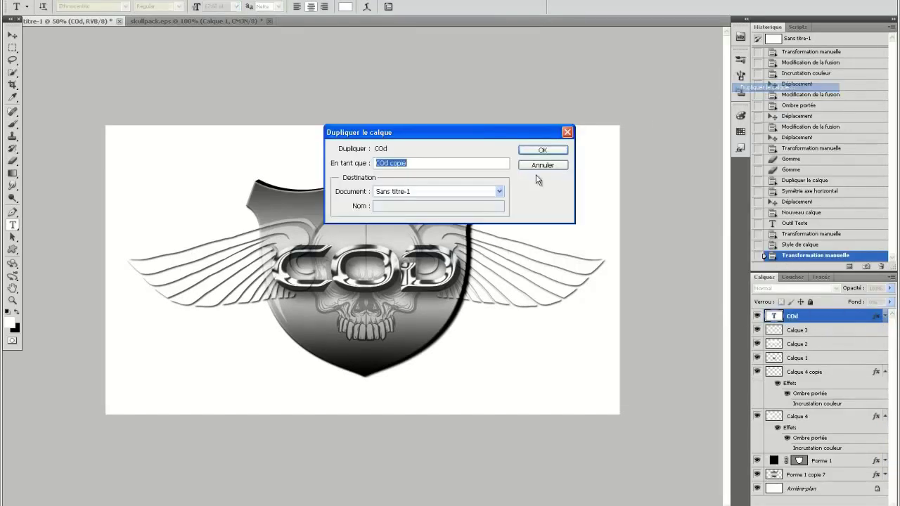
pyautogui.click(565, 149)
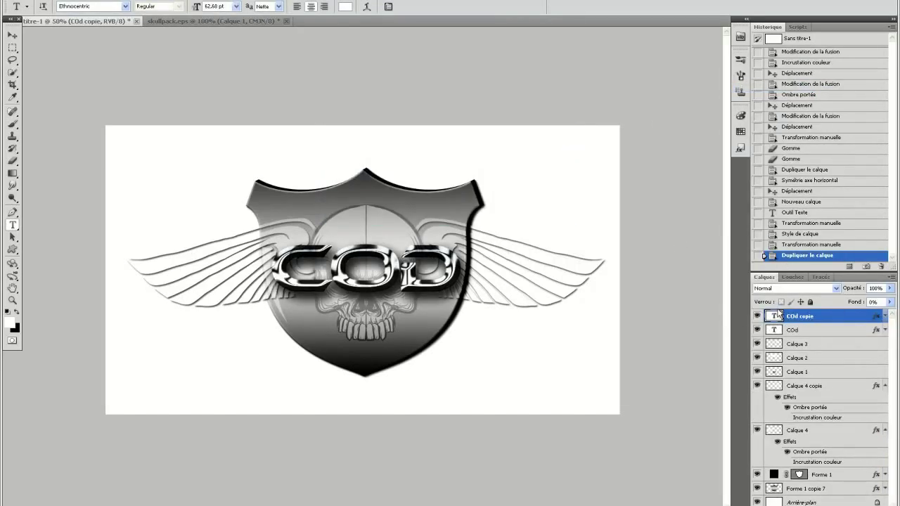
pyautogui.doubleClick(832, 321)
pyautogui.click(505, 113)
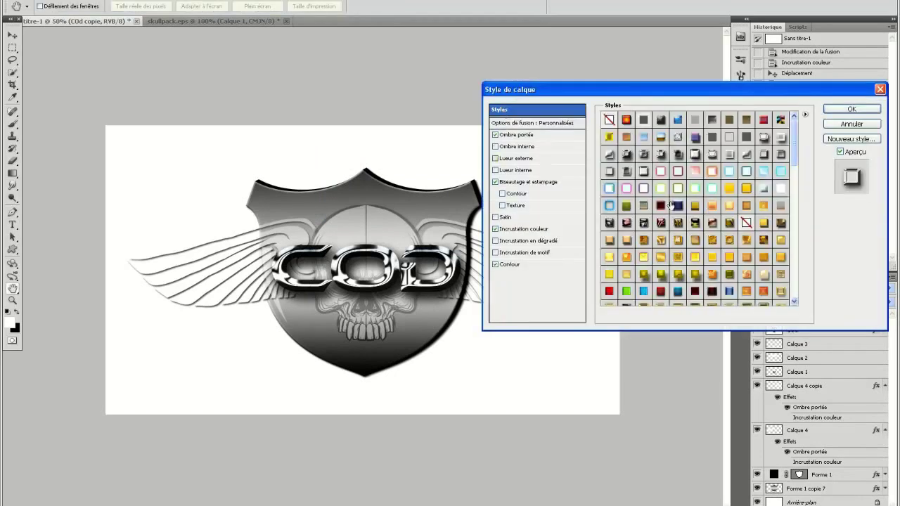
# Try blue, gold, green, outlined and metallic style presets from the start of the list on COd copie.
pyautogui.click(678, 206)
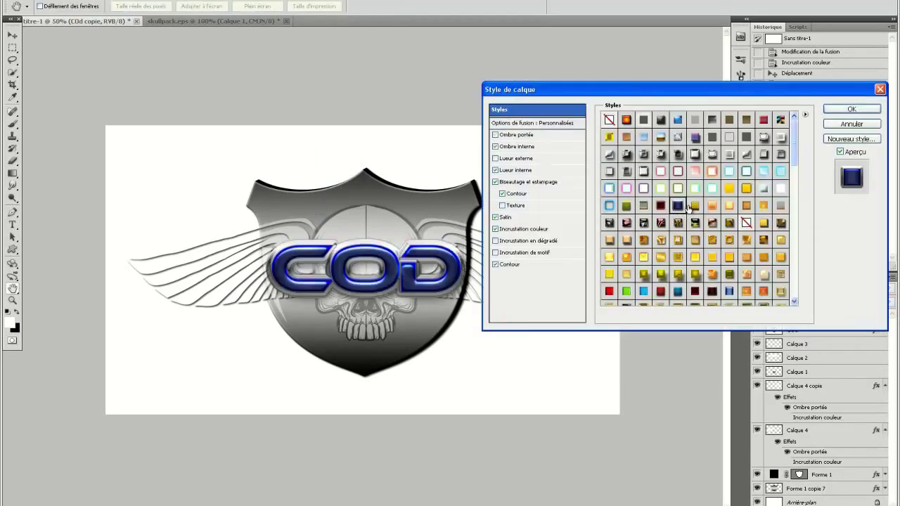
pyautogui.click(695, 206)
pyautogui.click(627, 206)
pyautogui.click(609, 205)
pyautogui.click(609, 188)
pyautogui.click(695, 154)
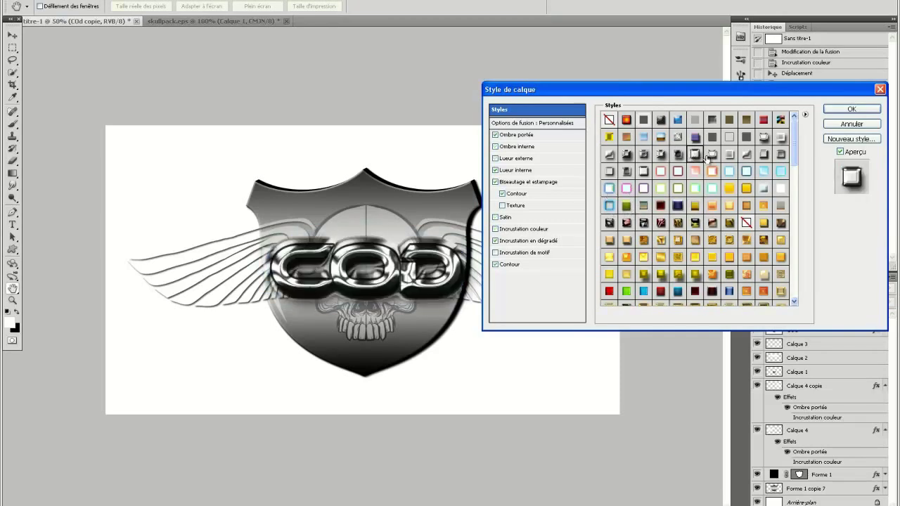
pyautogui.click(761, 155)
pyautogui.click(780, 205)
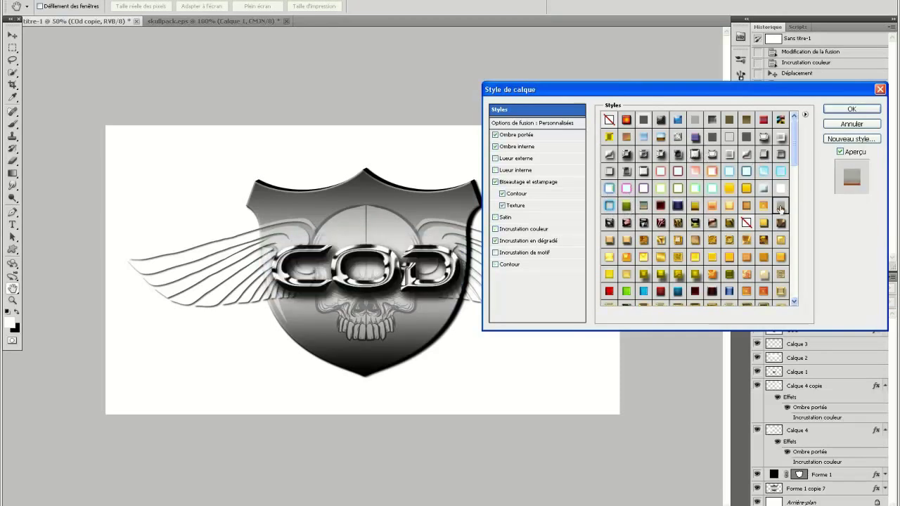
# Compare metallic presets near the end of the list and apply the dark, nearly black one to COd copie.
pyautogui.moveTo(791, 144); pyautogui.dragTo(789, 284)
pyautogui.click(712, 283)
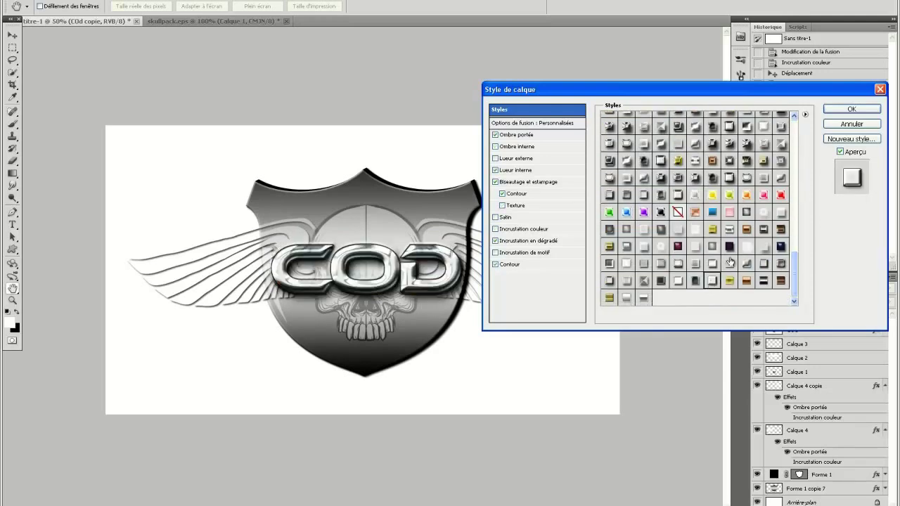
pyautogui.click(728, 181)
pyautogui.click(744, 181)
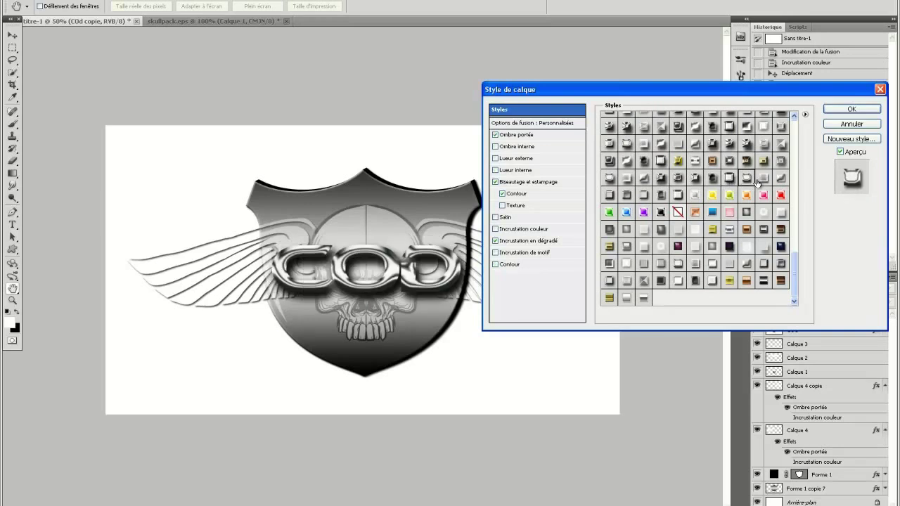
pyautogui.click(746, 211)
pyautogui.click(851, 109)
# Shrink the dark COd copie text to about 96% with a free transform so it sits inside the chrome text.
pyautogui.click(63, 0)
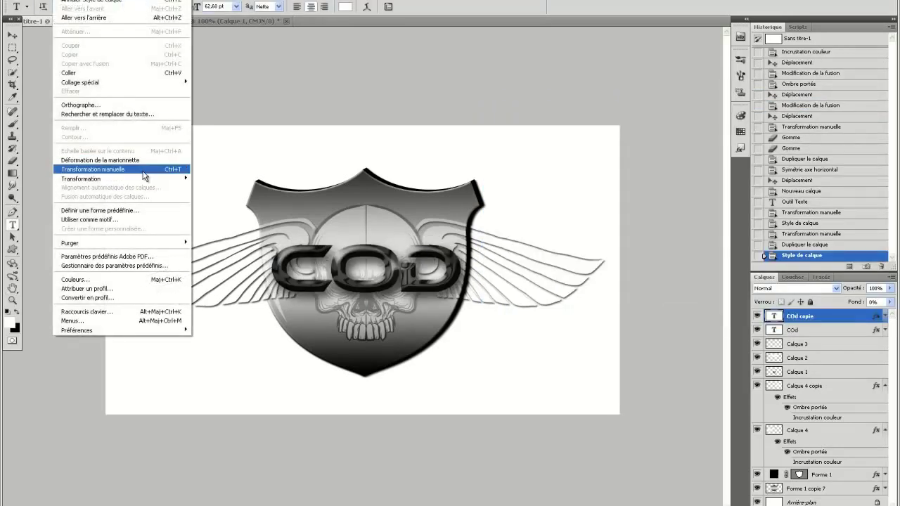
pyautogui.click(143, 171)
pyautogui.moveTo(271, 308); pyautogui.dragTo(274, 303)
pyautogui.moveTo(462, 229); pyautogui.dragTo(458, 229)
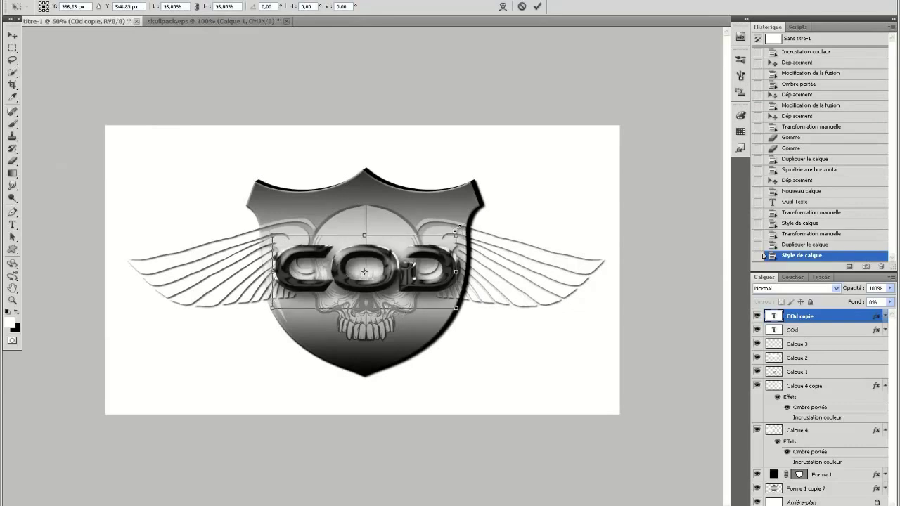
pyautogui.click(538, 6)
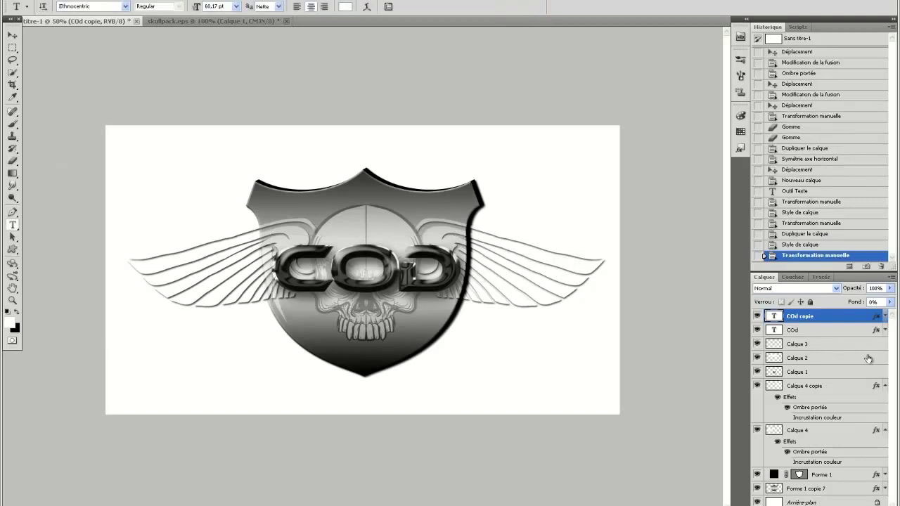
# Try duplicating the COd and COd copie layers together, and revert to the state before the duplication.
pyautogui.click(830, 331)
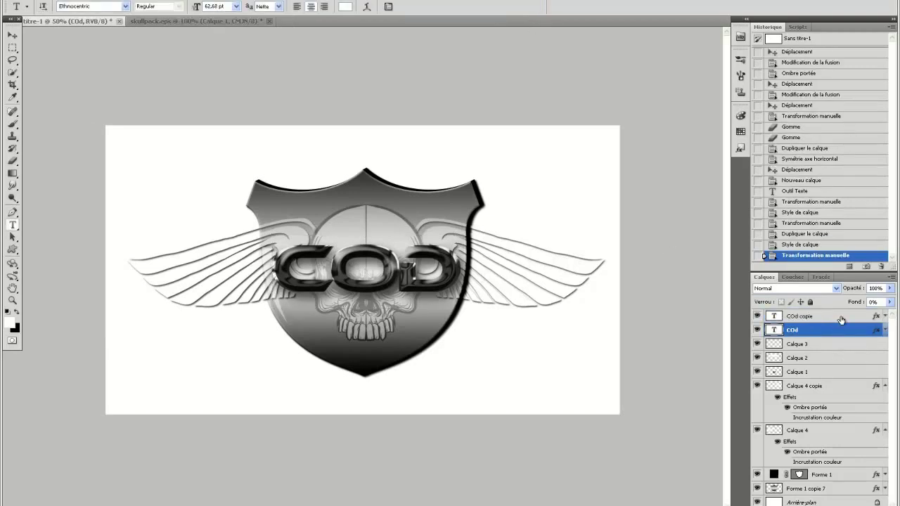
pyautogui.keyDown('shift'); pyautogui.click(841, 318); pyautogui.keyUp('shift')
pyautogui.rightClick(842, 318)
pyautogui.click(774, 85)
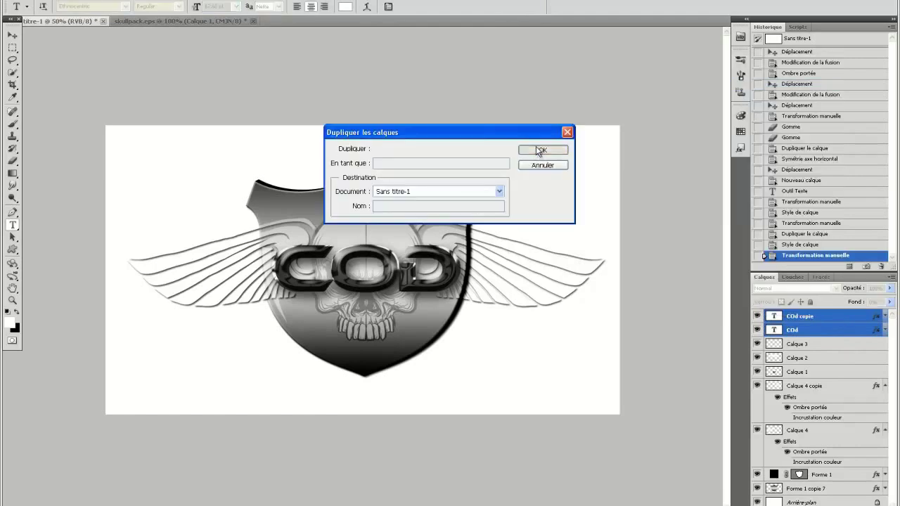
pyautogui.click(539, 150)
pyautogui.click(814, 246)
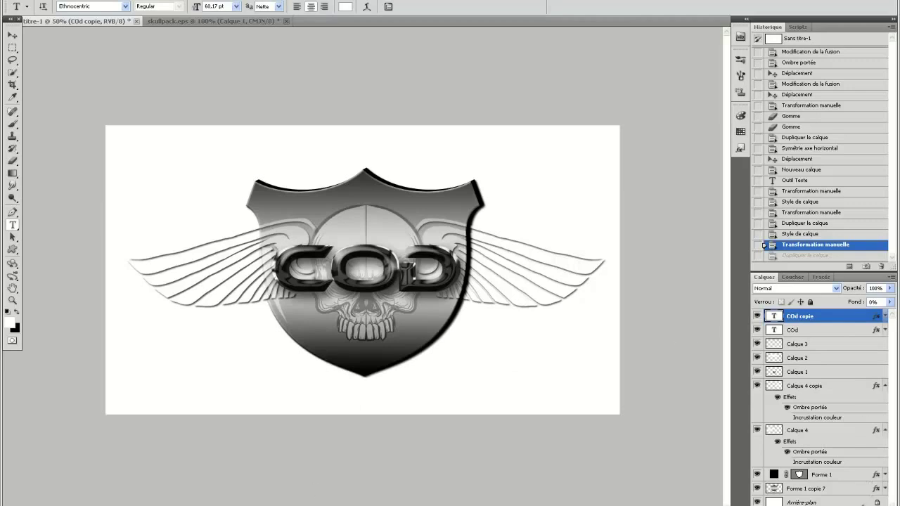
# Create a new layer above COd copie and place a small white diamond custom shape in the shield's upper-left corner.
pyautogui.hotkey('ctrl', 'shift', 'alt', 'n')
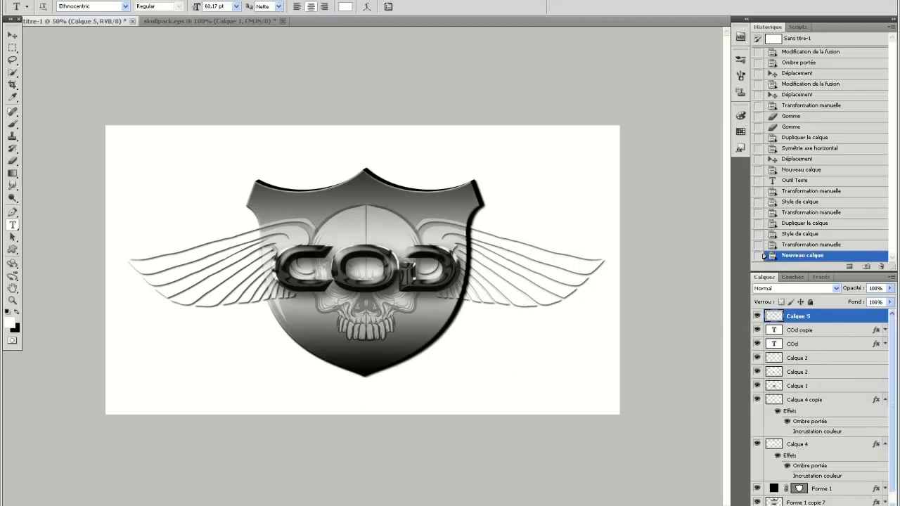
pyautogui.click(12, 250)
pyautogui.click(225, 7)
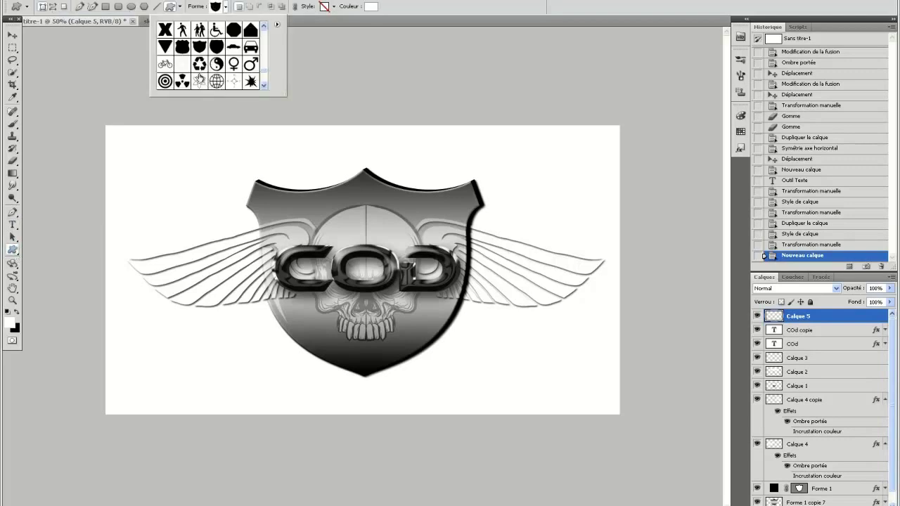
pyautogui.scroll(5, 194, 76)
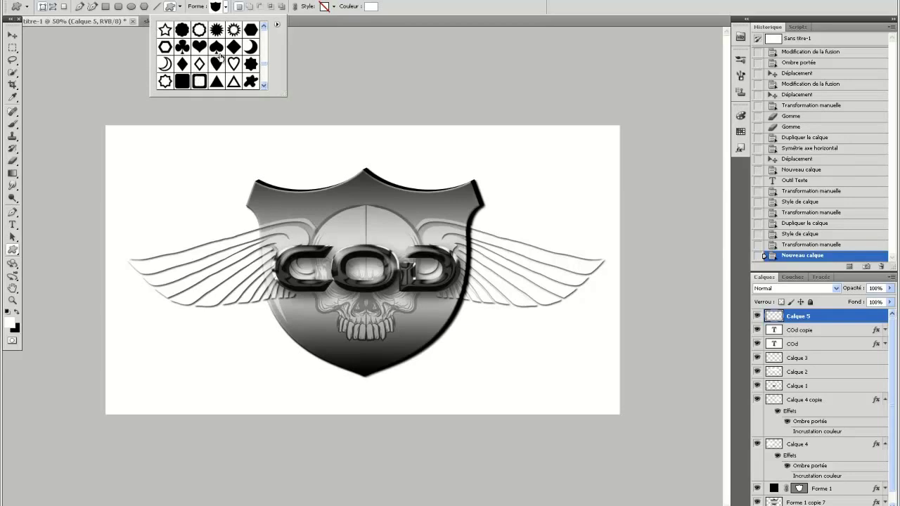
pyautogui.click(235, 47)
pyautogui.click(278, 201)
pyautogui.moveTo(271, 197)
pyautogui.mouseDown()
pyautogui.moveTo(291, 215)
pyautogui.moveTo(276, 219)
pyautogui.mouseUp()
pyautogui.click(12, 36)
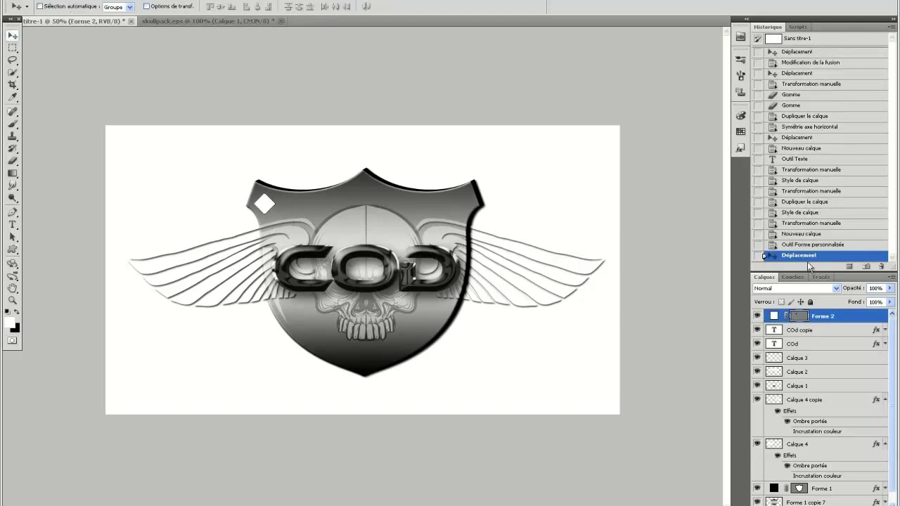
# Give the Forme 2 diamond an inner shadow and a grey colour overlay that blends it into the shield.
pyautogui.doubleClick(857, 318)
pyautogui.click(496, 146)
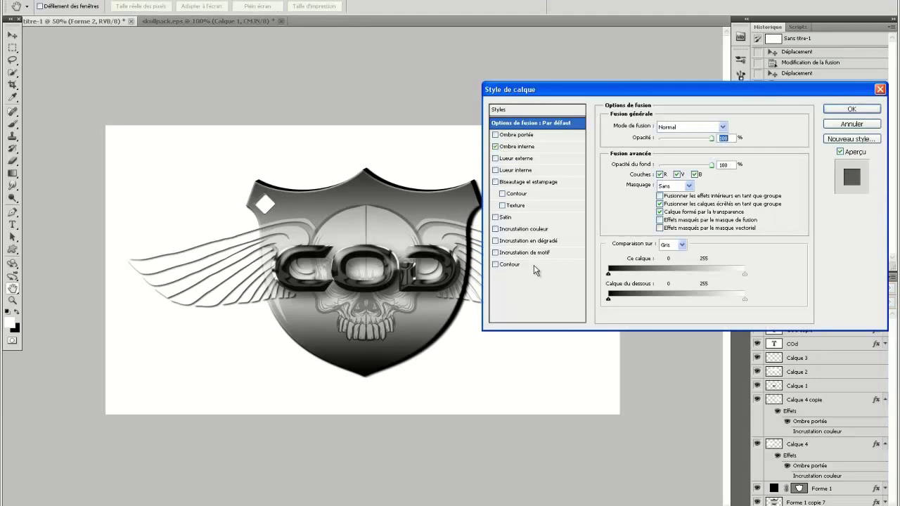
pyautogui.click(496, 229)
pyautogui.click(524, 228)
pyautogui.click(733, 127)
pyautogui.moveTo(451, 337); pyautogui.dragTo(239, 476)
pyautogui.moveTo(351, 420)
pyautogui.mouseDown()
pyautogui.moveTo(370, 388)
pyautogui.moveTo(349, 364)
pyautogui.mouseUp()
pyautogui.click(609, 281)
pyautogui.click(851, 109)
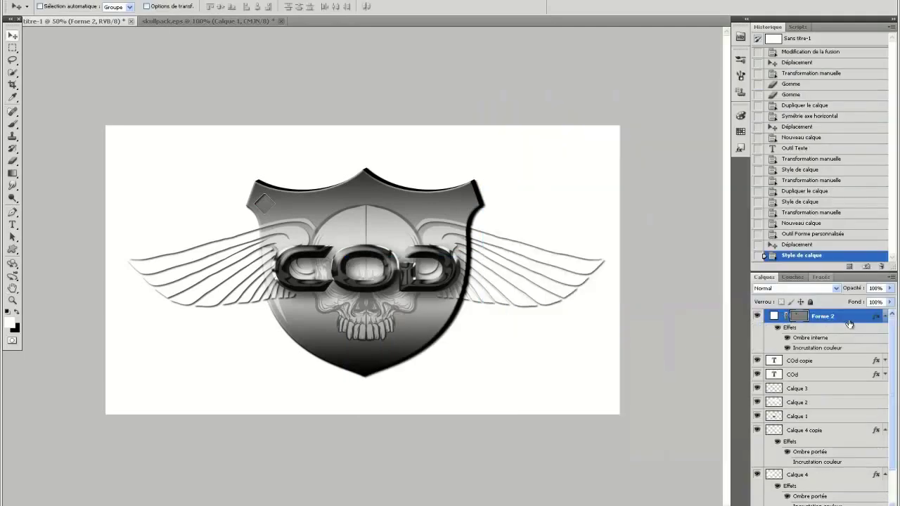
# Duplicate the Forme 2 diamond layer and move the copy across to the shield's upper-right corner.
pyautogui.rightClick(850, 318)
pyautogui.click(778, 358)
pyautogui.click(540, 151)
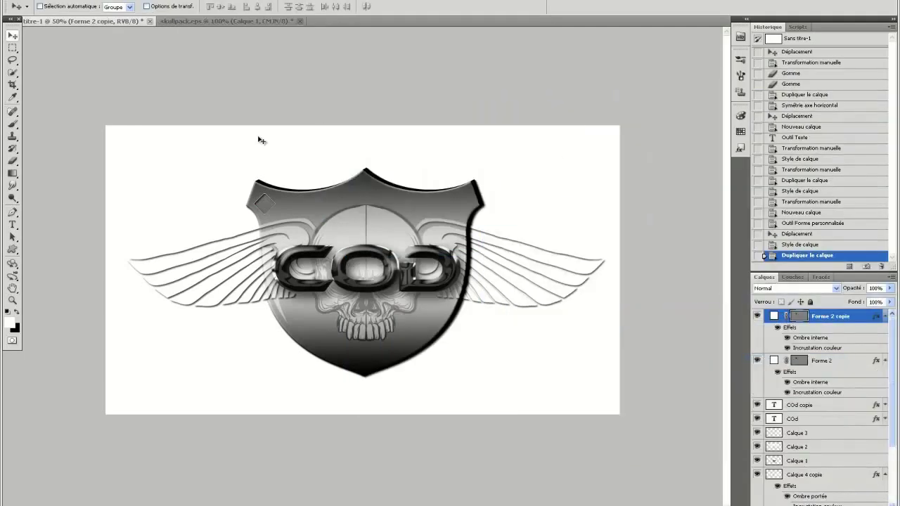
pyautogui.moveTo(282, 203); pyautogui.dragTo(471, 205)
pyautogui.moveTo(338, 84); pyautogui.dragTo(338, 84)
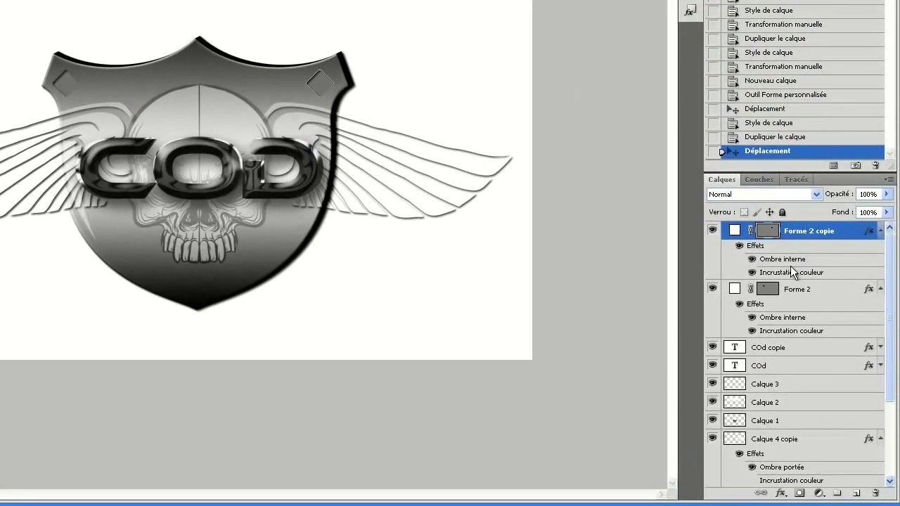
# Collapse the effects lists of the Forme 2 copie and Forme 2 layers.
pyautogui.click(841, 317)
pyautogui.click(881, 231)
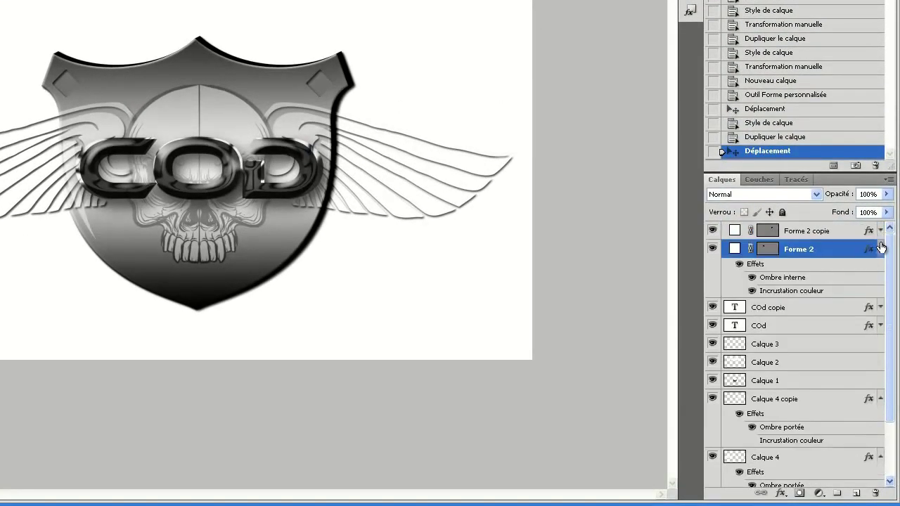
pyautogui.click(881, 249)
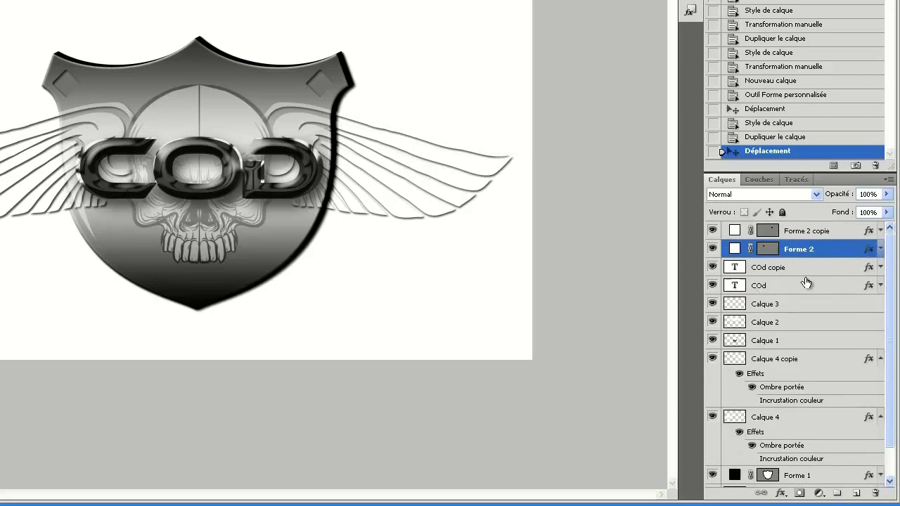
# Move the COd copie and COd text layers together slightly upward and centre them on the shield.
pyautogui.click(809, 272)
pyautogui.keyDown('shift'); pyautogui.click(809, 285); pyautogui.keyUp('shift')
pyautogui.moveTo(227, 145); pyautogui.dragTo(204, 176)
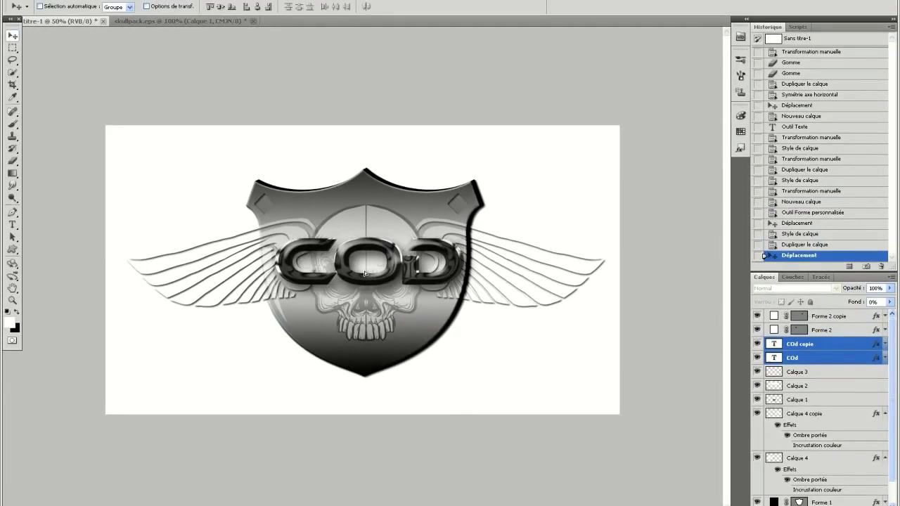
pyautogui.moveTo(364, 274); pyautogui.dragTo(365, 274)
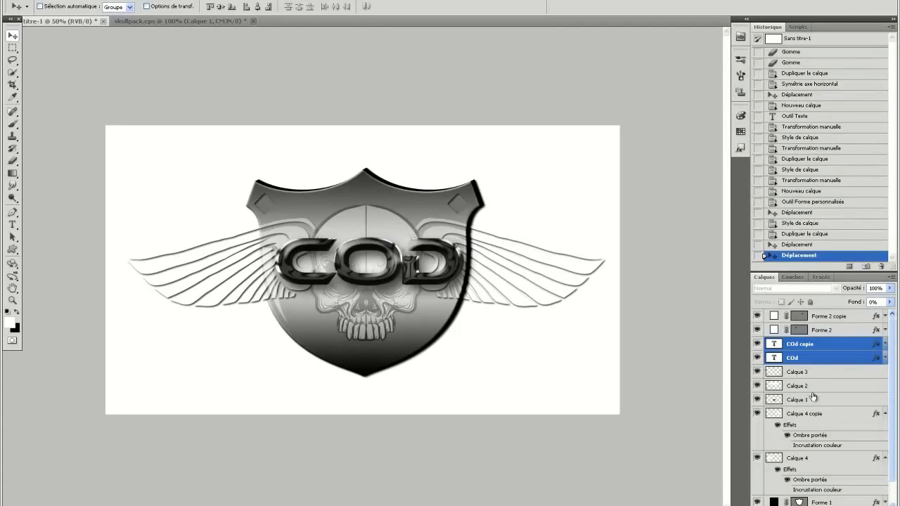
# Hide the Arrière-plan background layer and set the format for saving to the web to PNG-24.
pyautogui.scroll(-2, 813, 398)
pyautogui.click(851, 502)
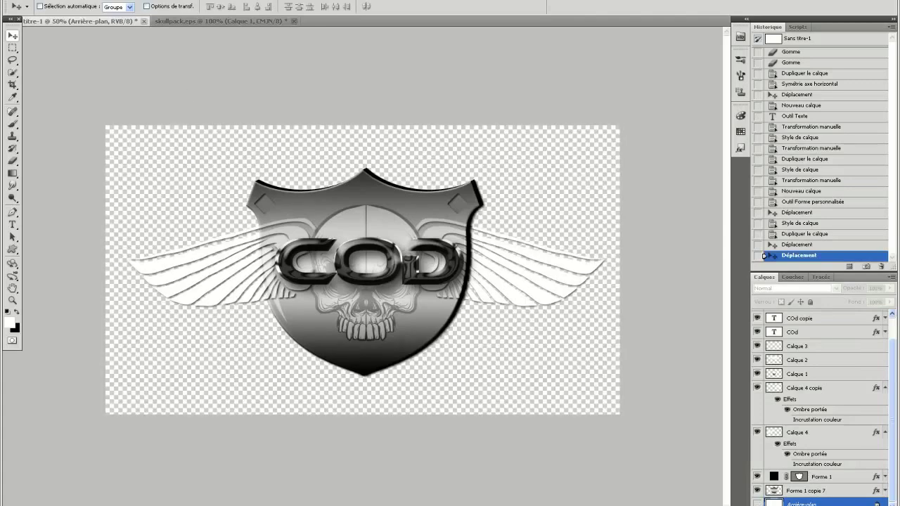
pyautogui.hotkey('alt', 'f')
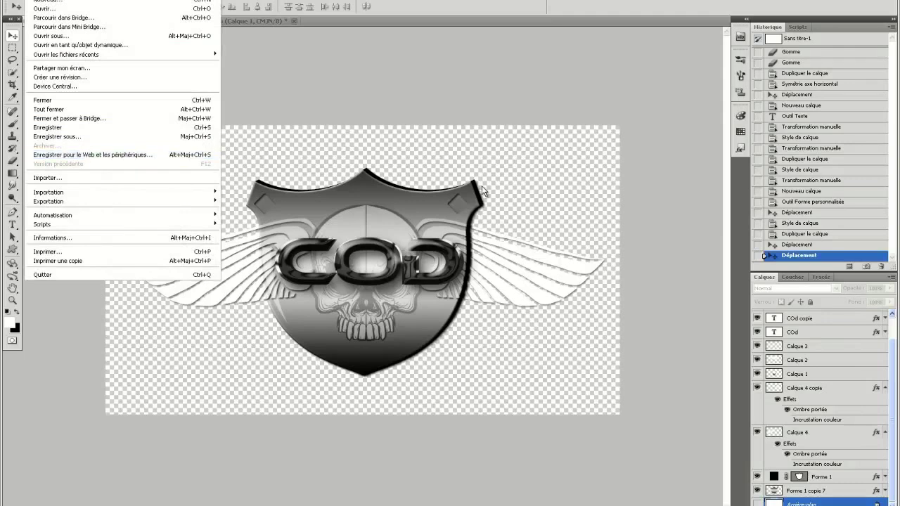
pyautogui.hotkey('ctrl', 'alt', 'shift', 's')
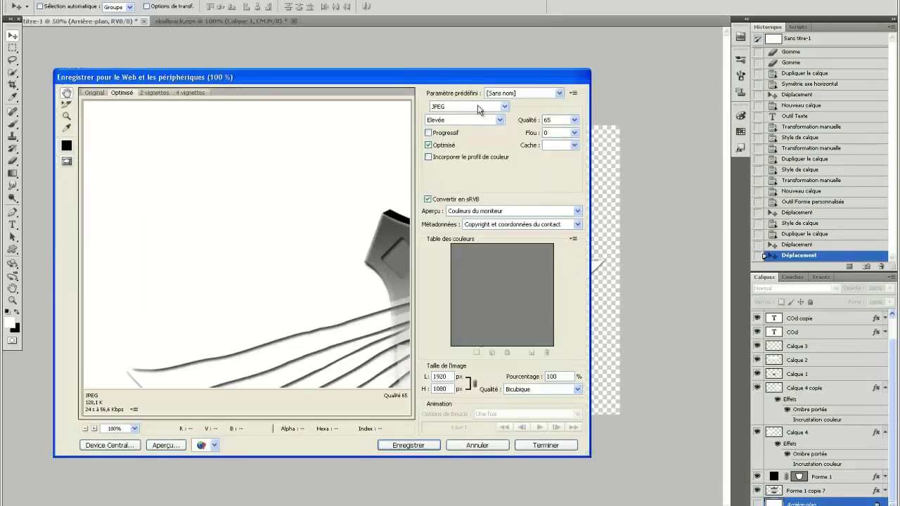
pyautogui.click(478, 106)
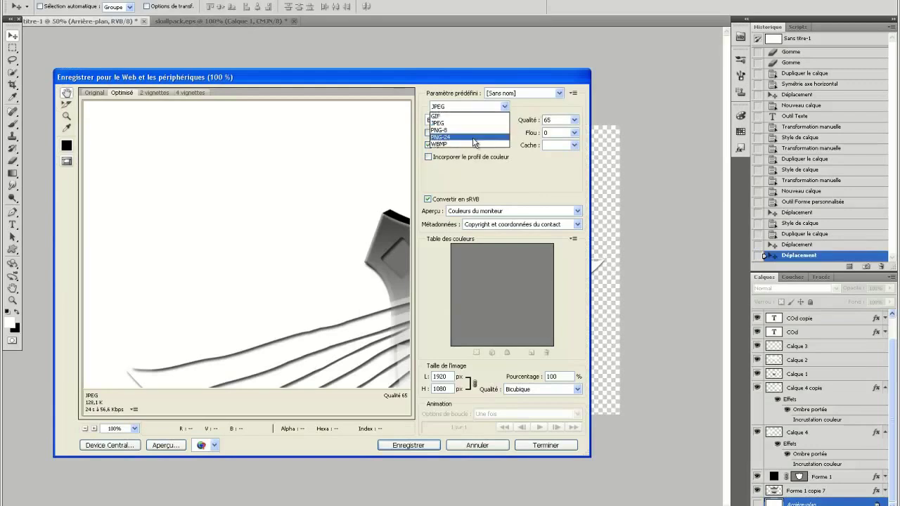
pyautogui.click(473, 138)
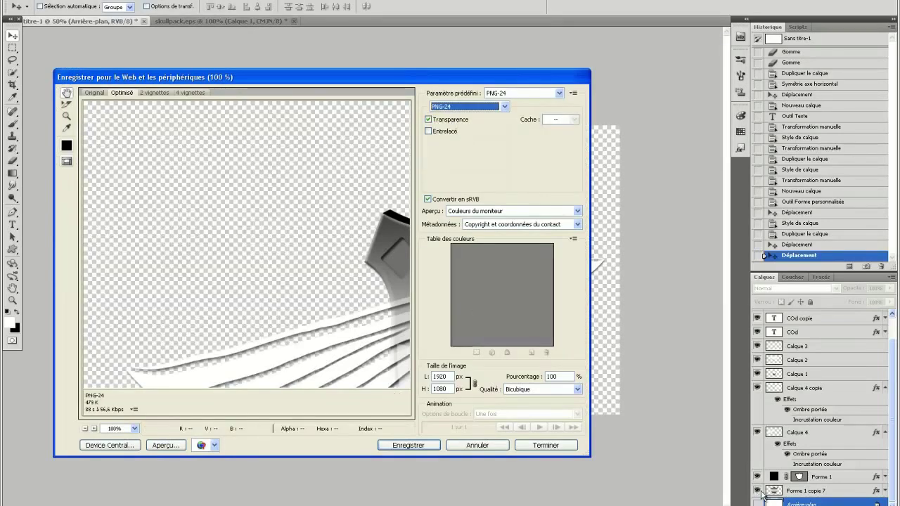
# Check the logo in the export preview and save it in the Photoshop folder as Tuto logo 3.
pyautogui.moveTo(325, 287); pyautogui.dragTo(320, 244)
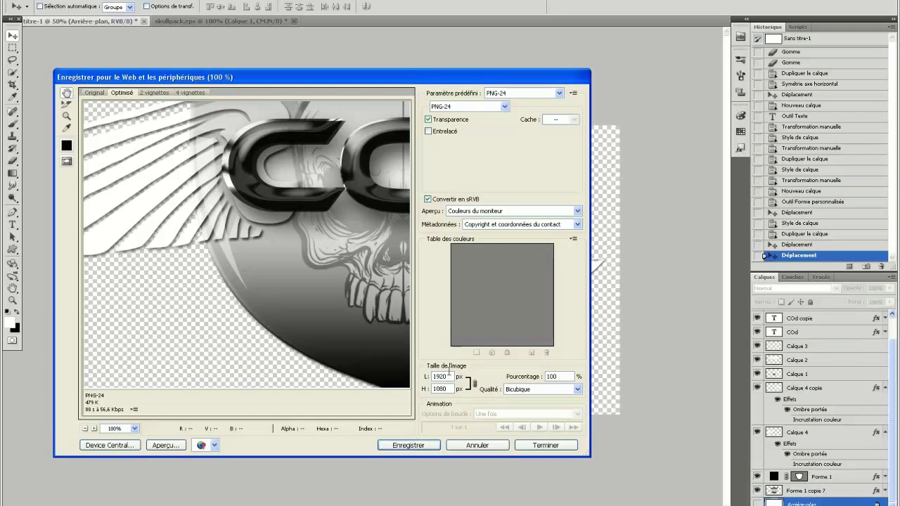
pyautogui.click(412, 447)
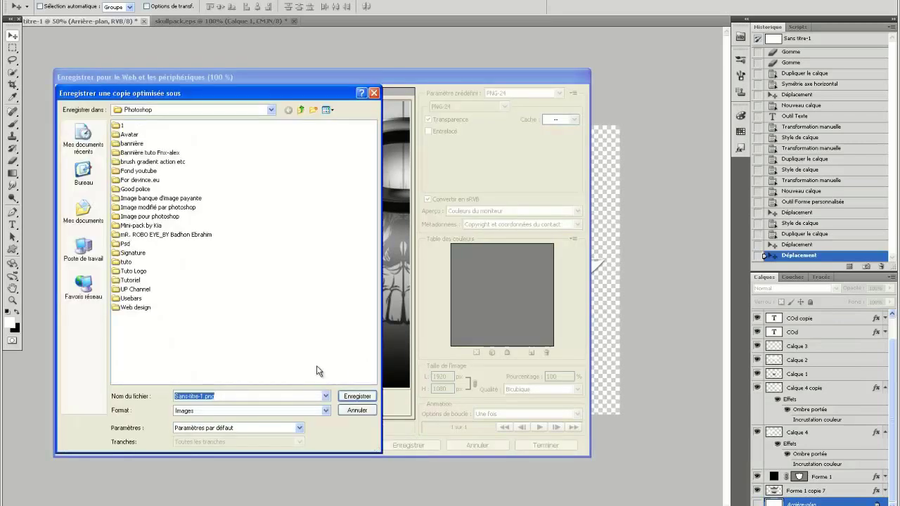
pyautogui.write('Tuto logo 3')
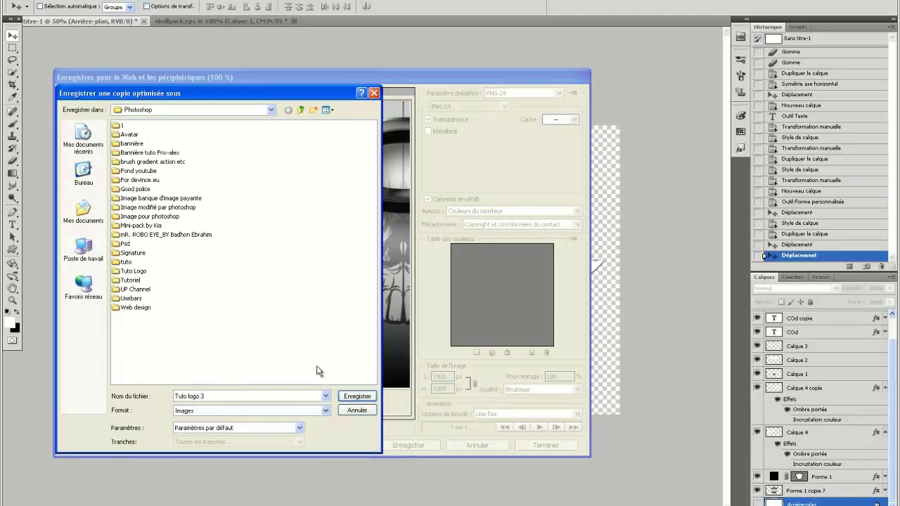
pyautogui.press('Return')
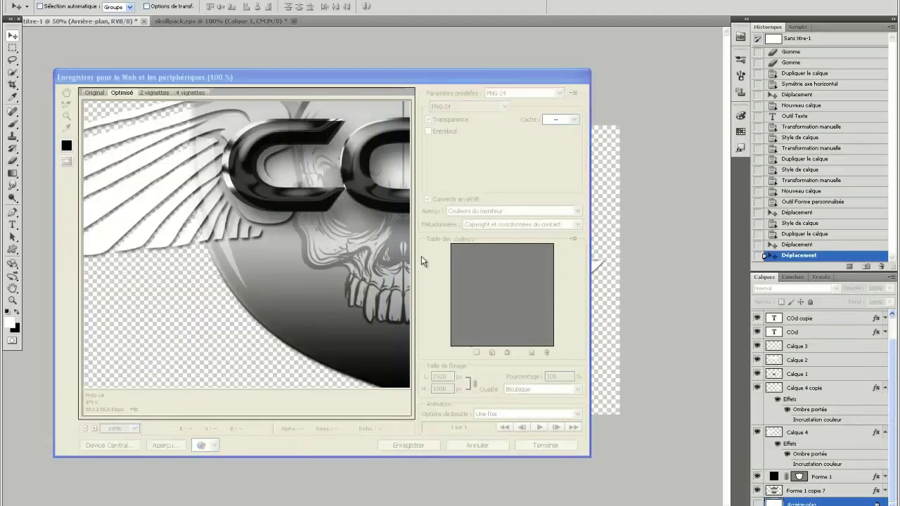